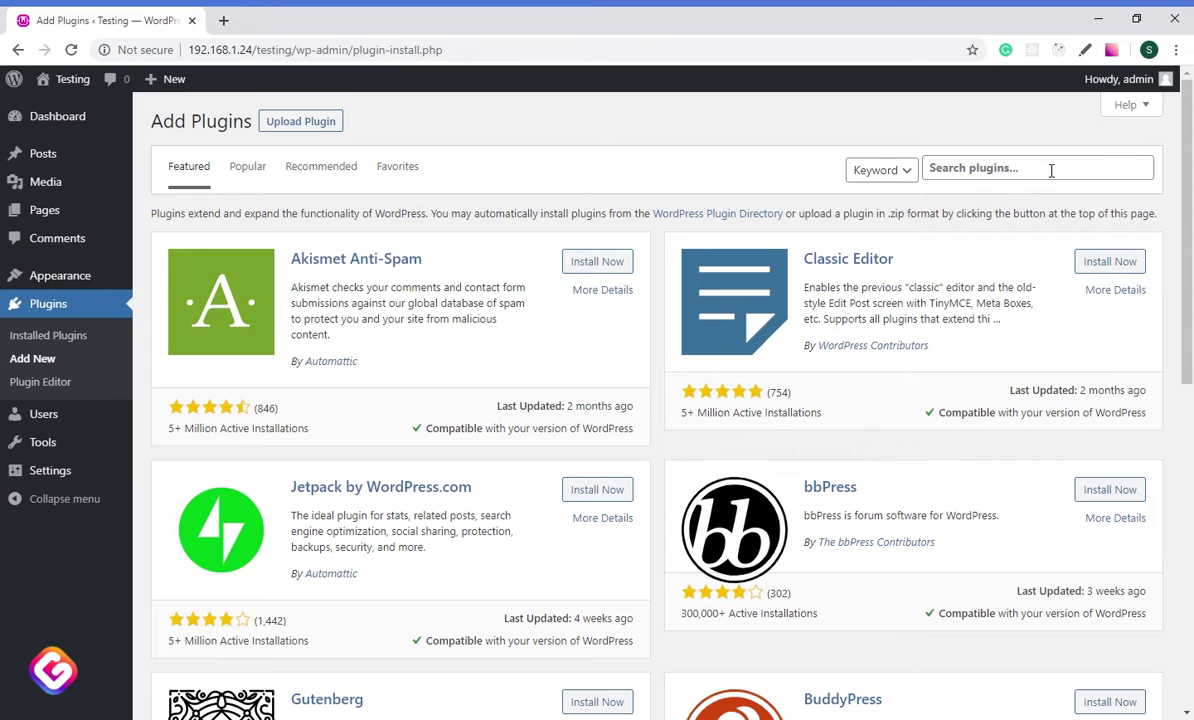
Search the plugin directory for "Guteblock" and install the Guteblock – Ultimate Gutenberg Blocks Plugin
left_click(1051, 170)
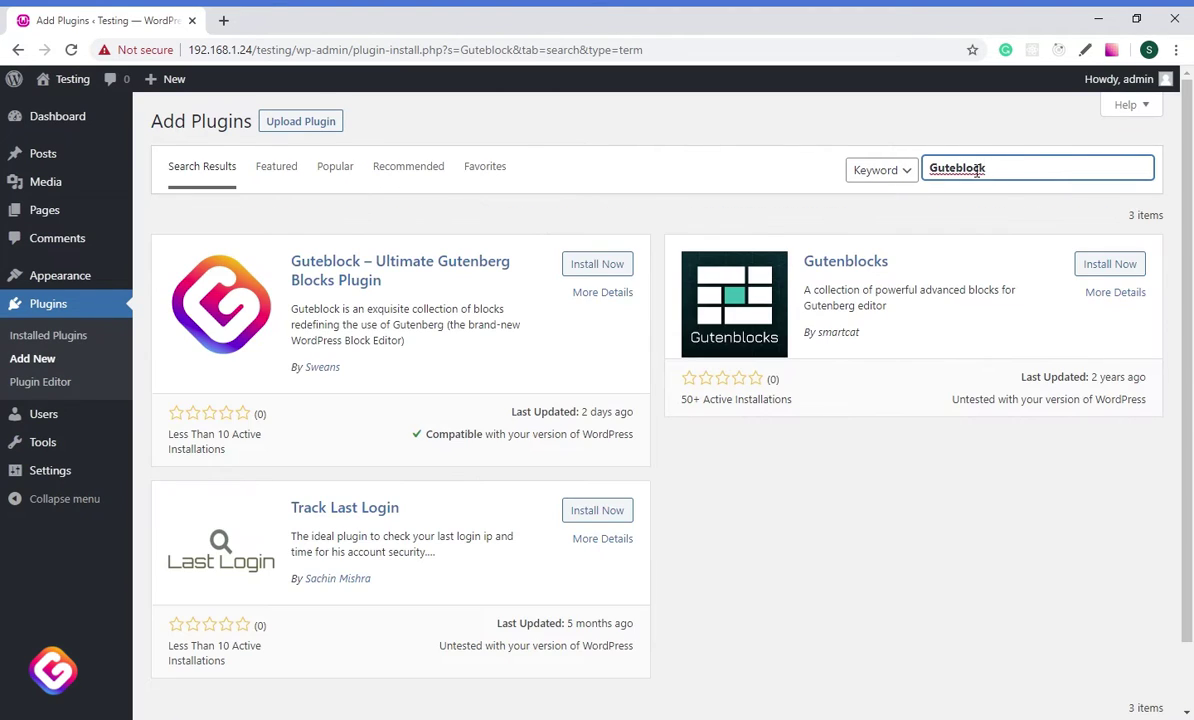
left_click(610, 263)
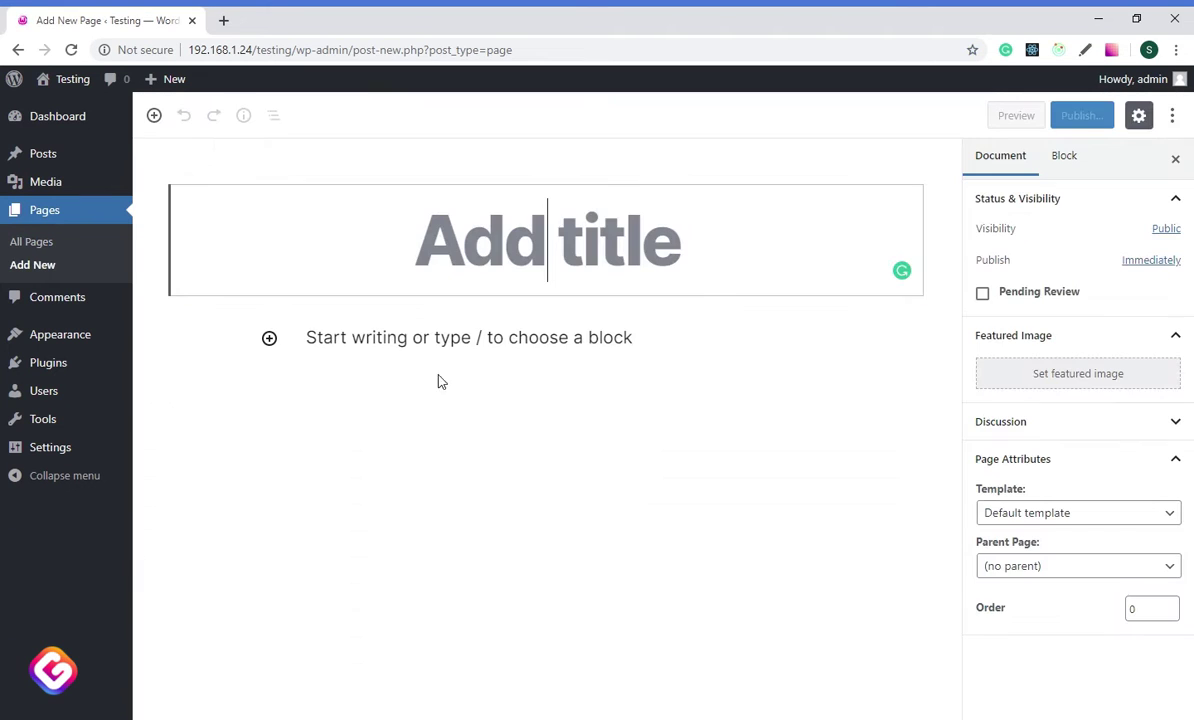
Title the new page "Find Guteblock here" and expand the Guteblock category in the block list
type("Find Gutebl")
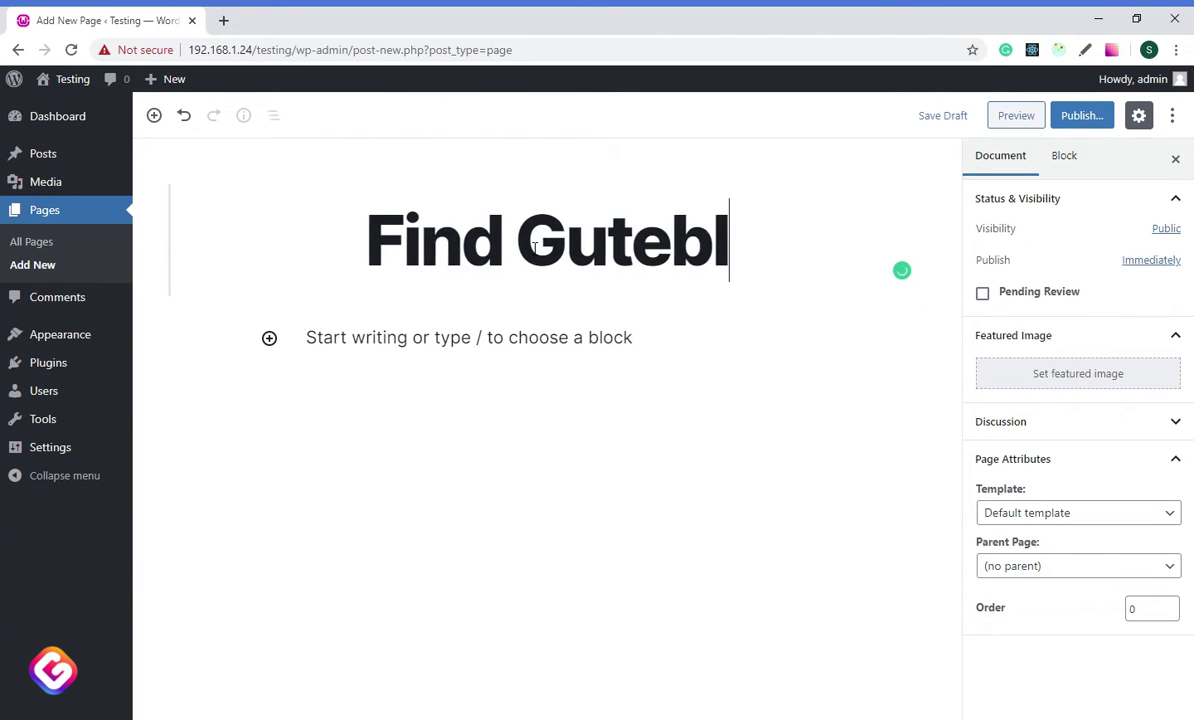
type("ock here")
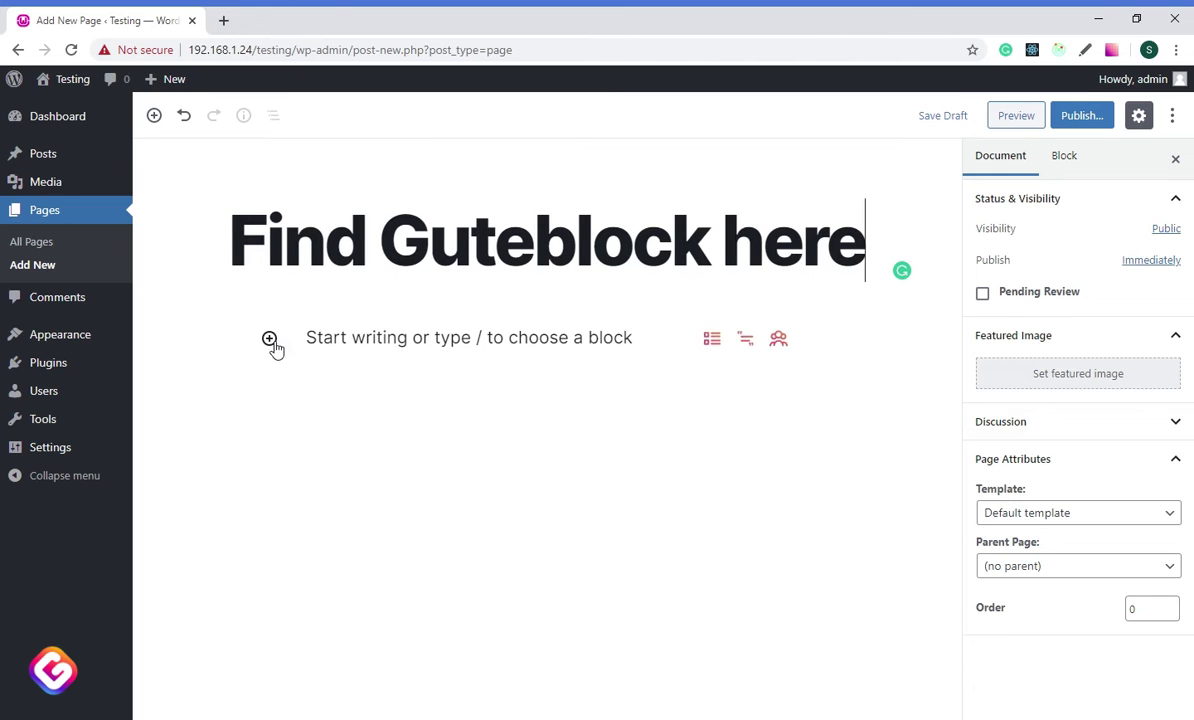
left_click(269, 339)
scroll(307, 537, "down", 3)
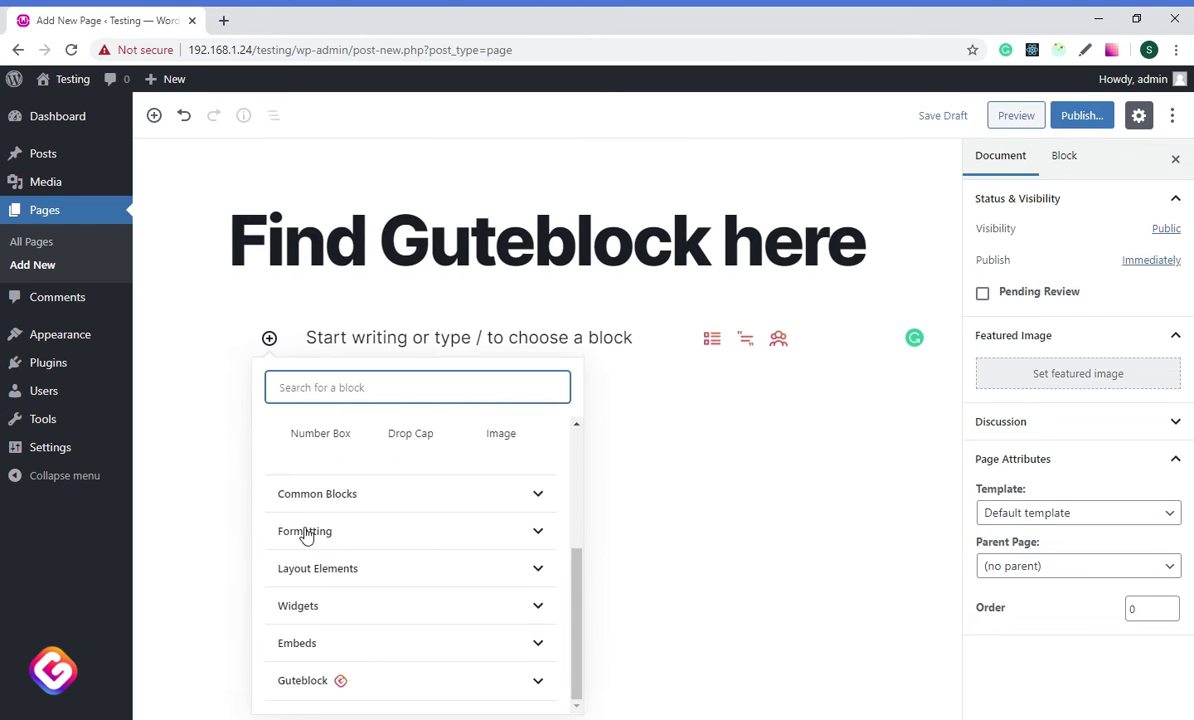
left_click(390, 682)
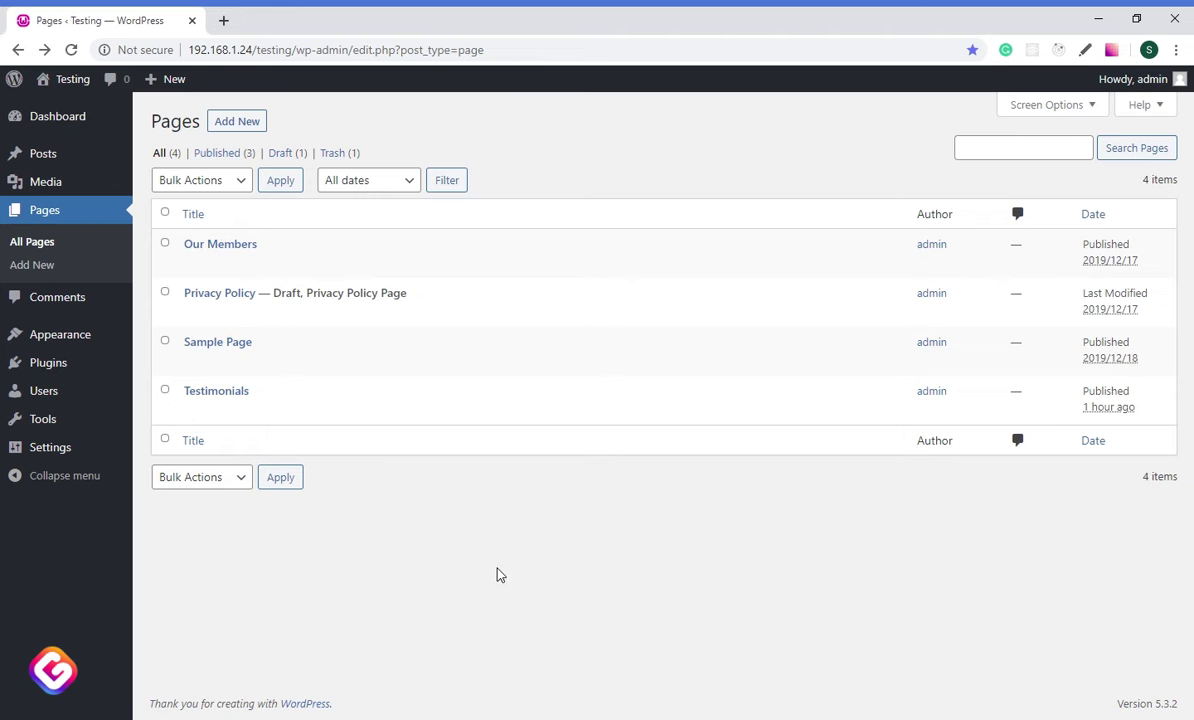
Create a new page titled "Post Grid" and insert the Guteblock Post Grid block
left_click(237, 124)
type("P")
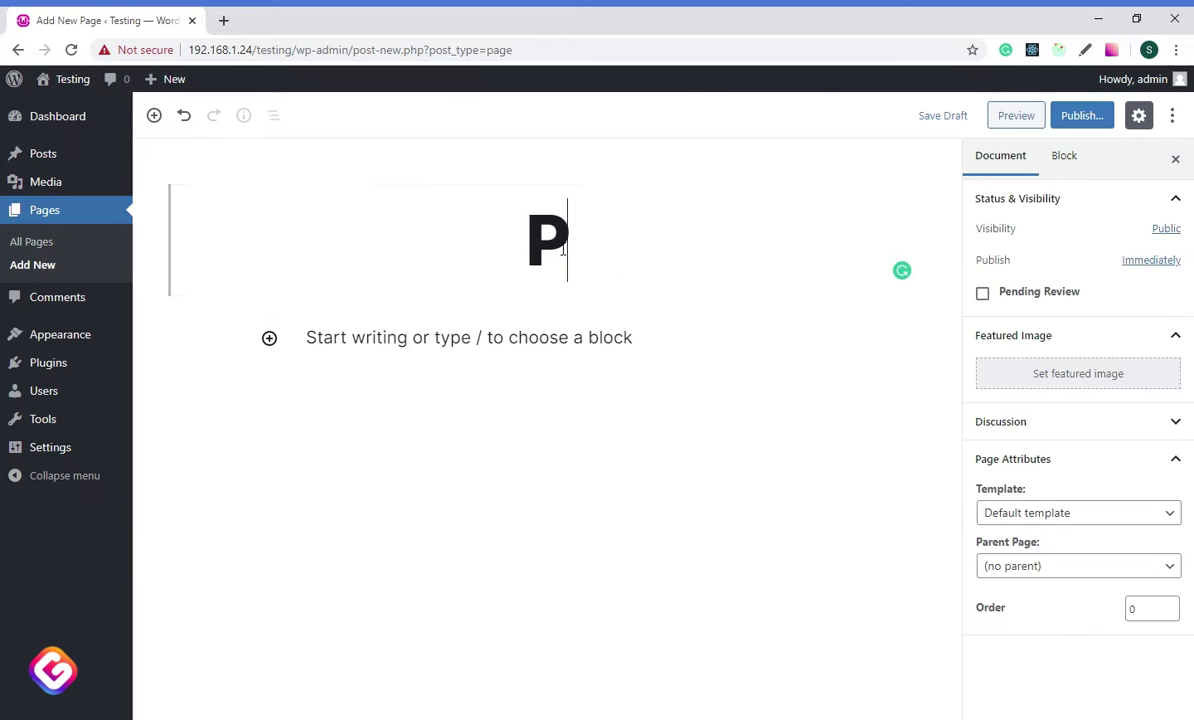
type("ost Grid")
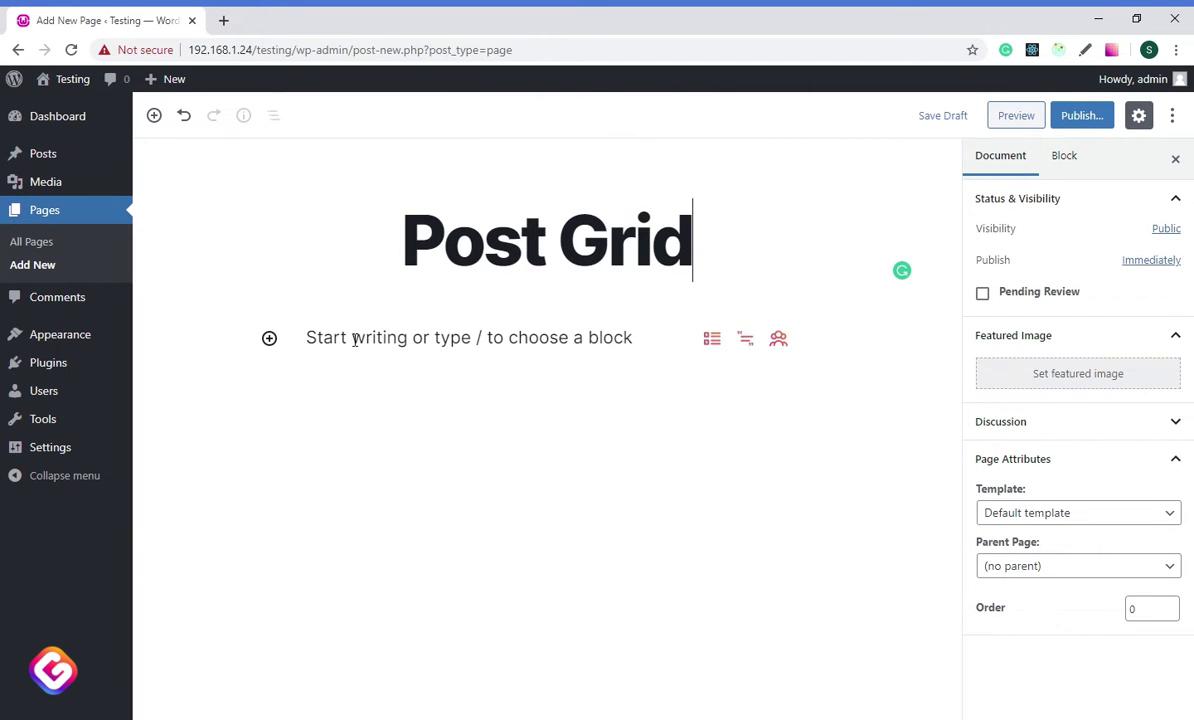
left_click(340, 339)
left_click(270, 341)
scroll(293, 602, "down", 5)
left_click(309, 685)
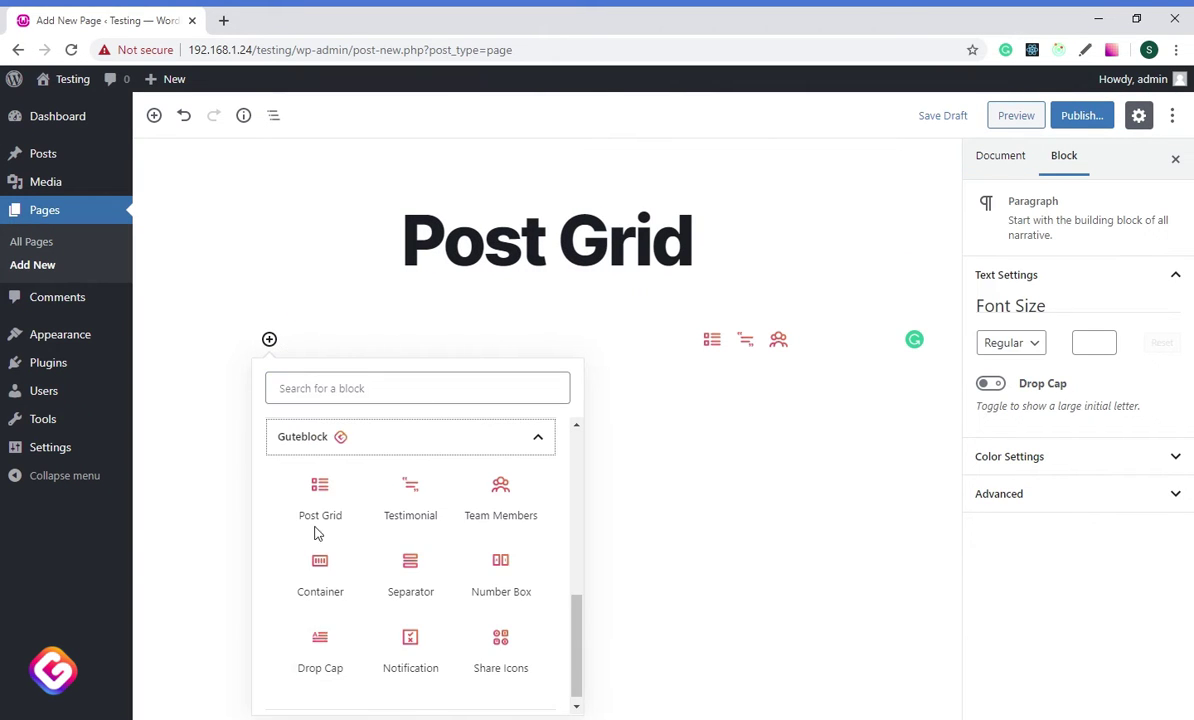
left_click(318, 470)
Set the post grid's title font size to 22, content font size to 15 and number of posts to 6
left_click(993, 313)
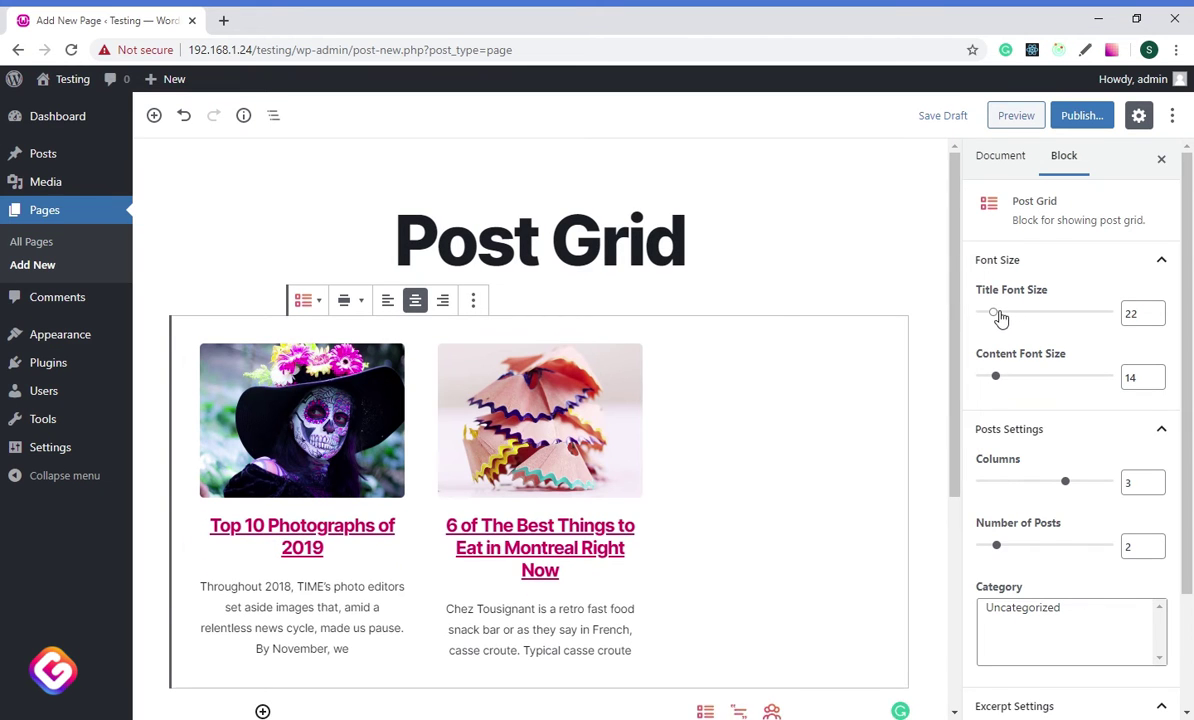
left_click(1001, 377)
scroll(1030, 380, "down", 1)
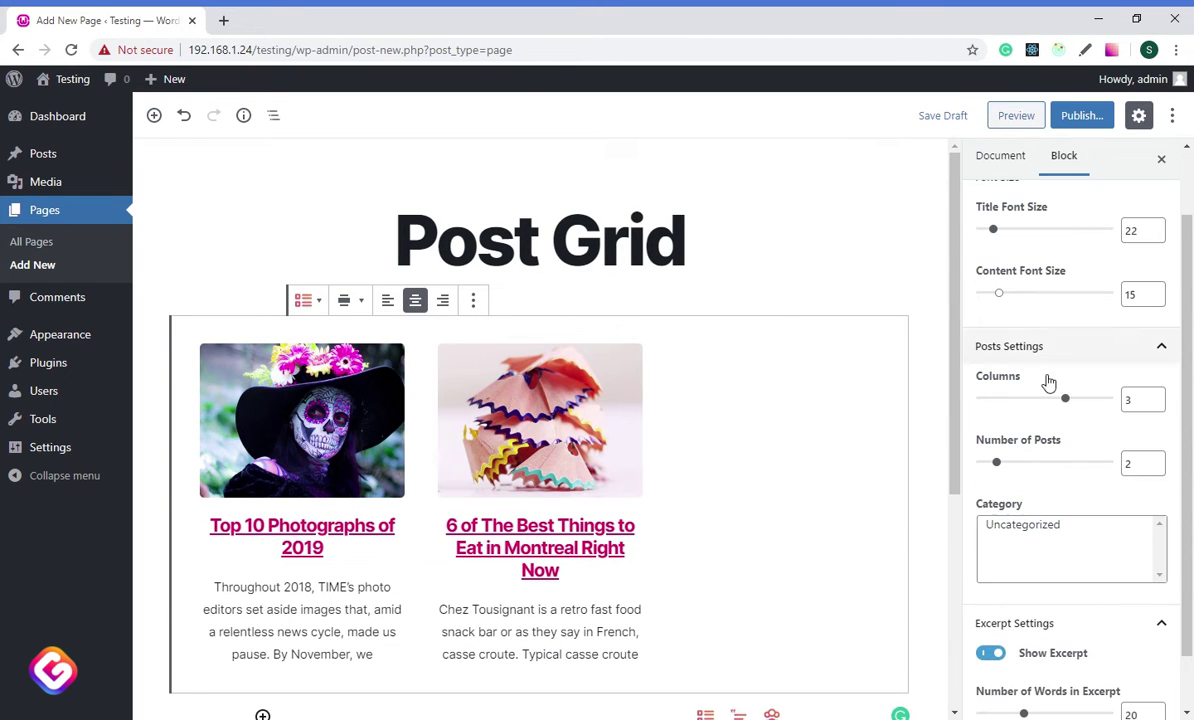
left_click(1014, 463)
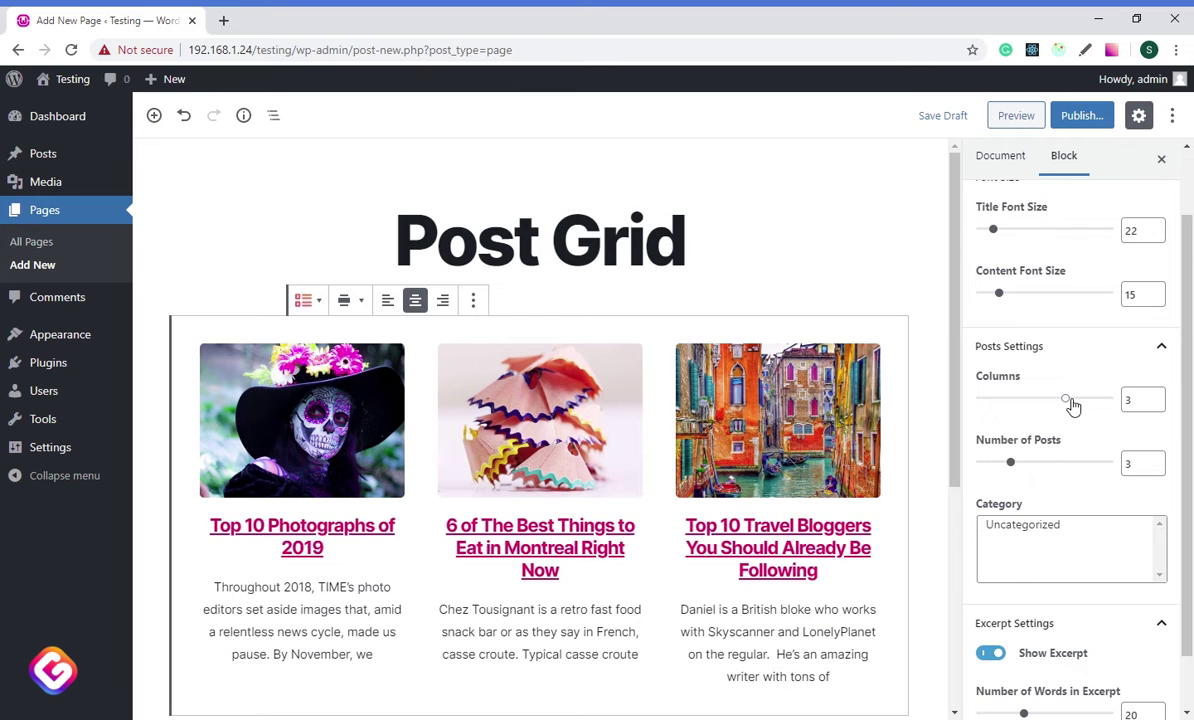
left_click(1040, 463)
scroll(985, 480, "down", 1)
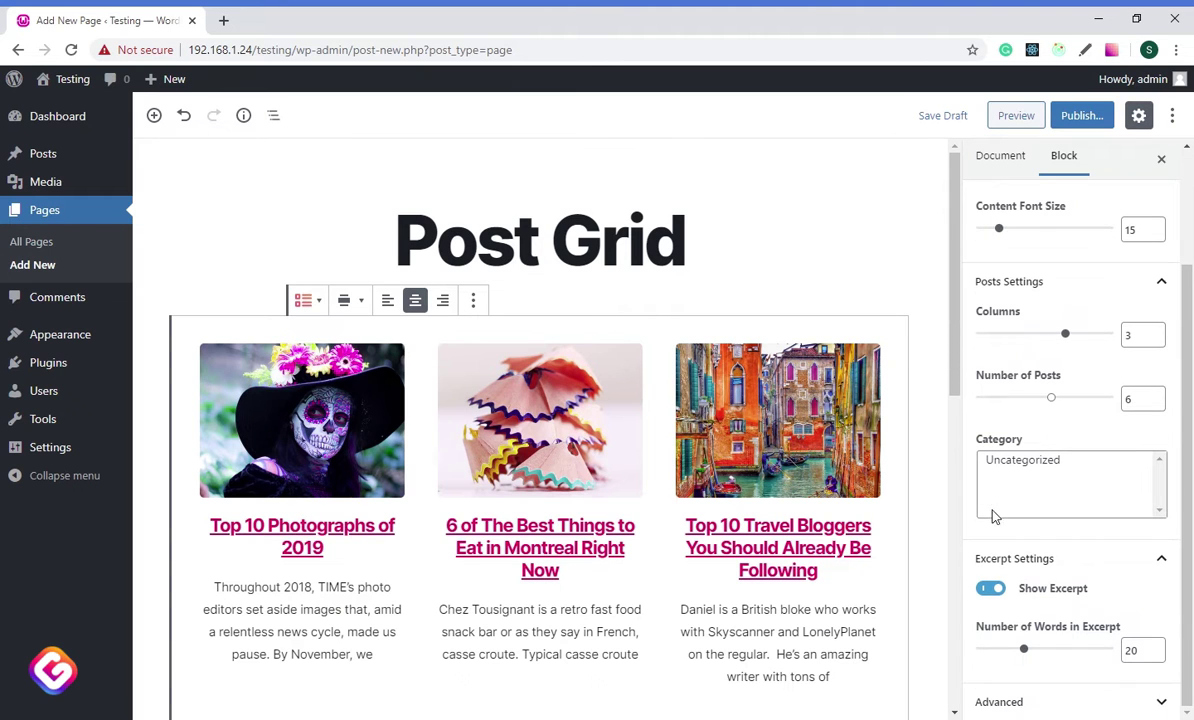
Publish the Post Grid page and view it on the live site
scroll(786, 493, "down", 5)
scroll(790, 498, "up", 5)
left_click(1064, 116)
left_click(1089, 116)
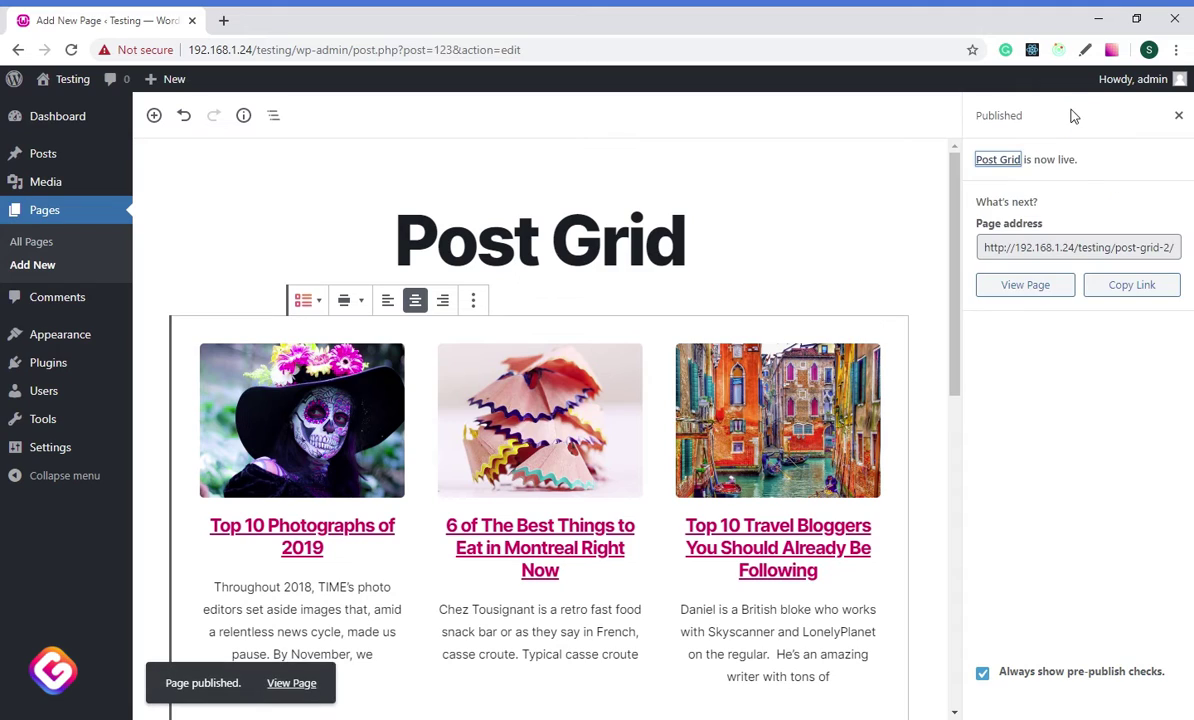
left_click(291, 683)
scroll(38, 432, "down", 5)
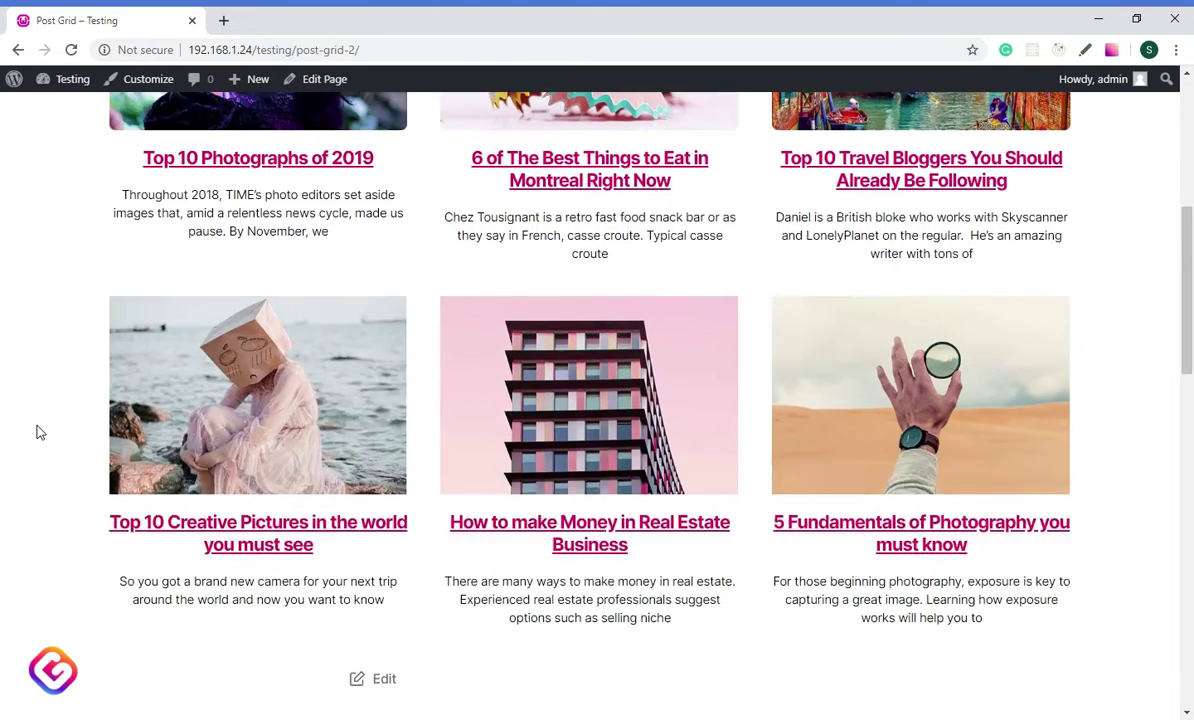
scroll(38, 432, "up", 5)
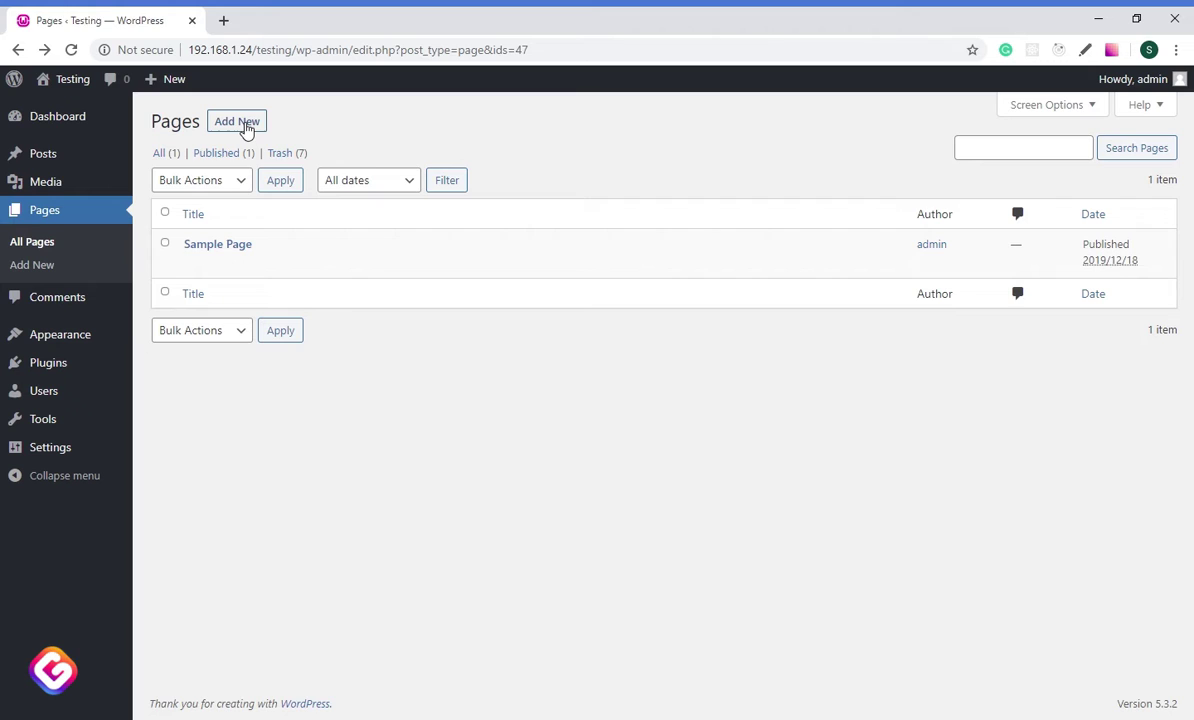
Create a new page titled "Testimonial" and insert the Guteblock Testimonial block
left_click(240, 122)
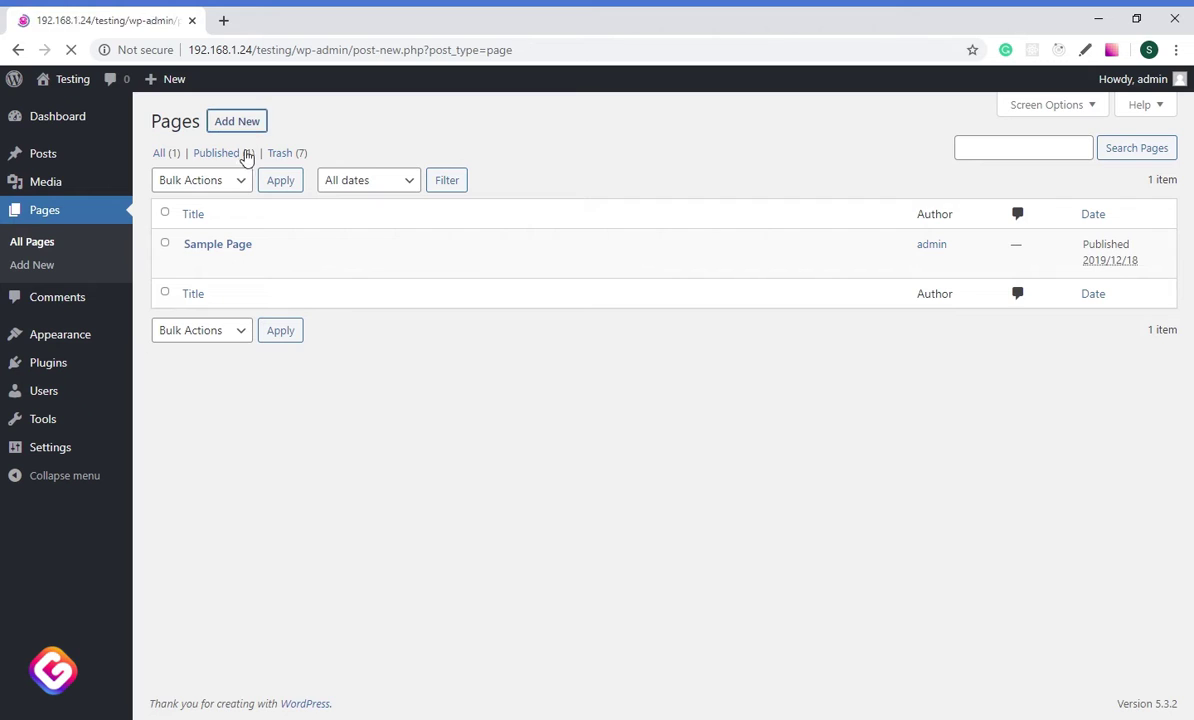
type("Testimonial")
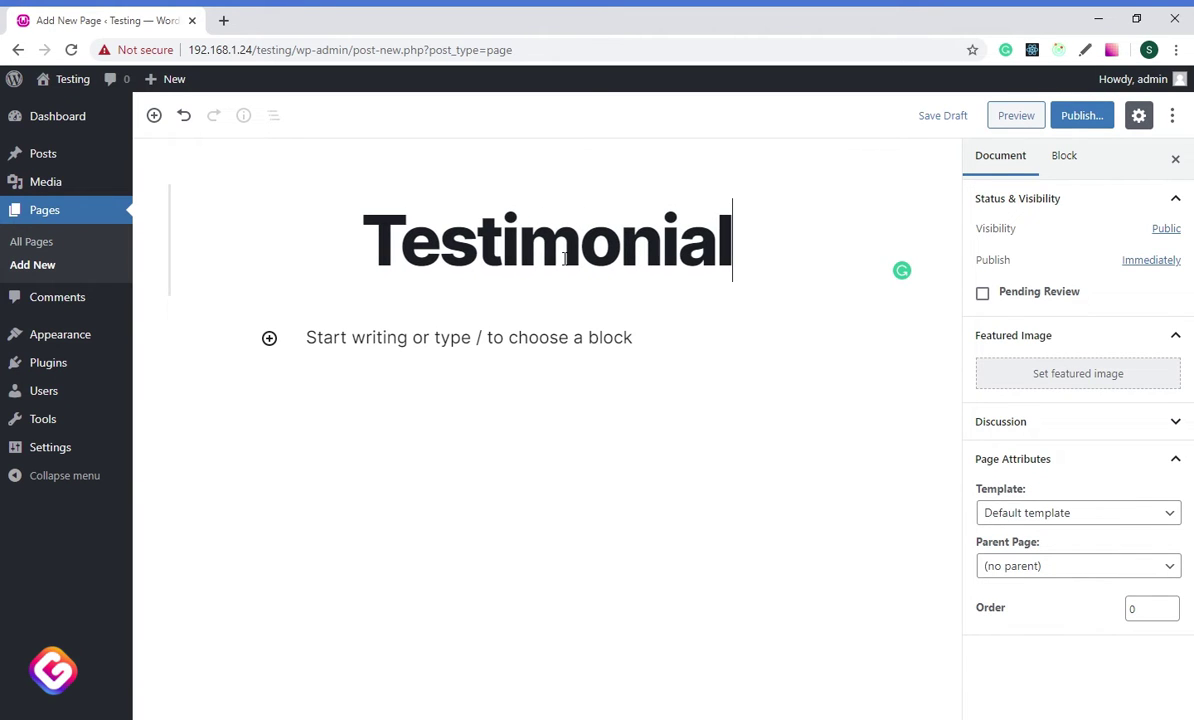
left_click(460, 361)
left_click(269, 339)
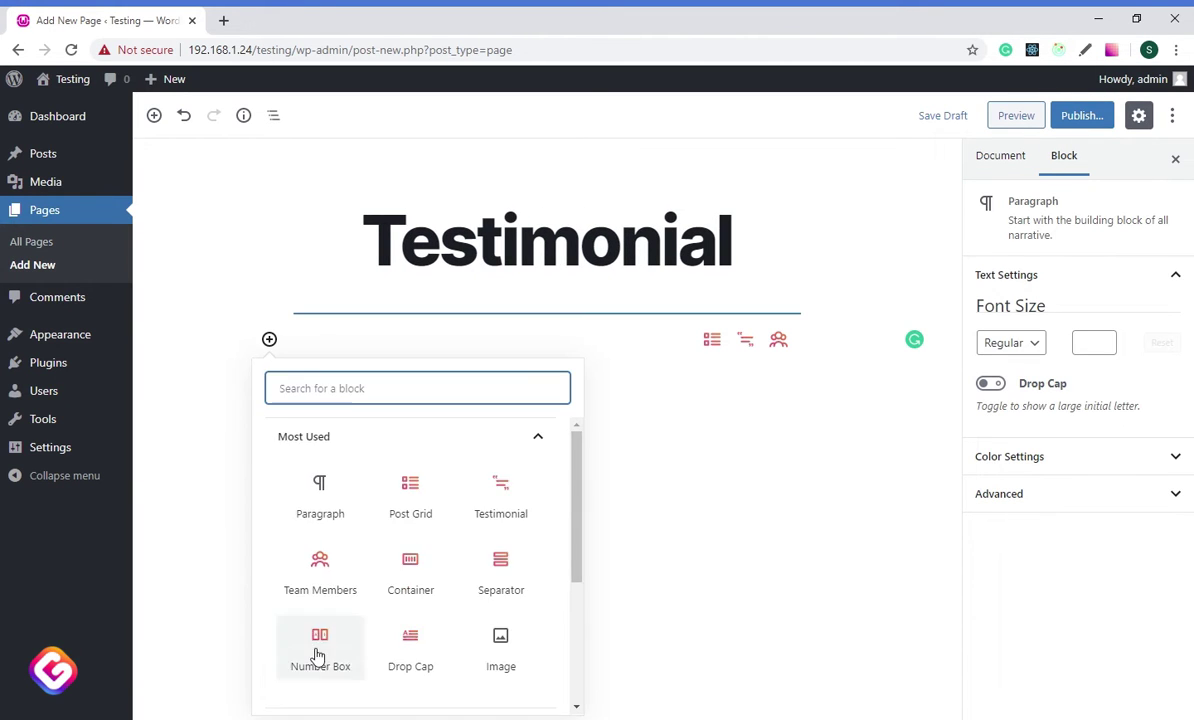
scroll(320, 640, "down", 10)
left_click(322, 686)
left_click(412, 502)
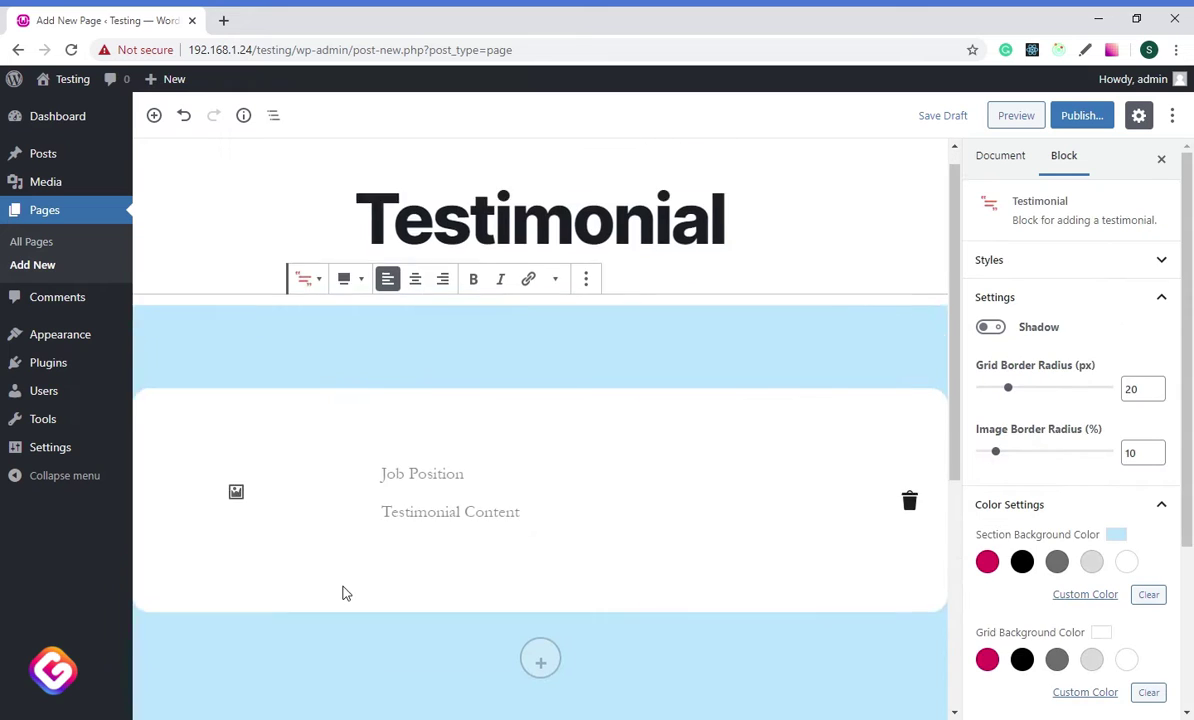
Set the testimonial's image to the media library photo of the bearded man with folded arms, choosing the rectangular version
left_click(242, 374)
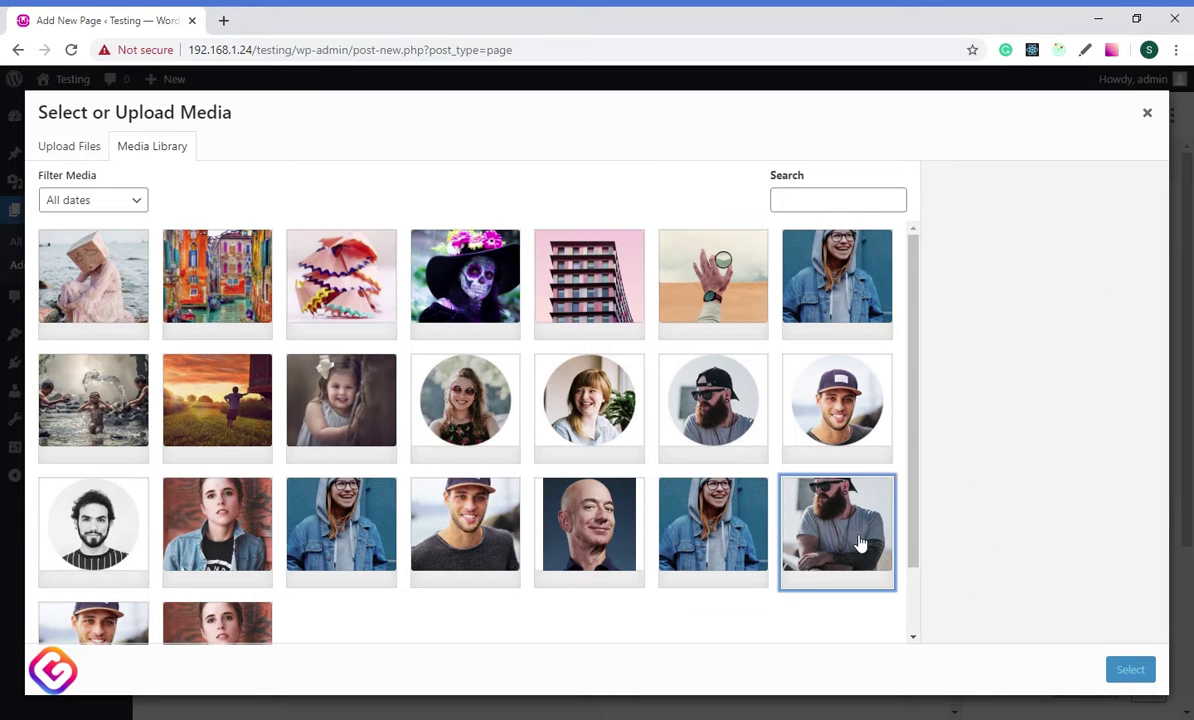
left_click(858, 544)
left_click(1133, 670)
Fill in the testimonial with the job position "CEO", the person's name as title, and the paragraph starting "The Board of Directors appoints the company's CEO"
left_click(418, 329)
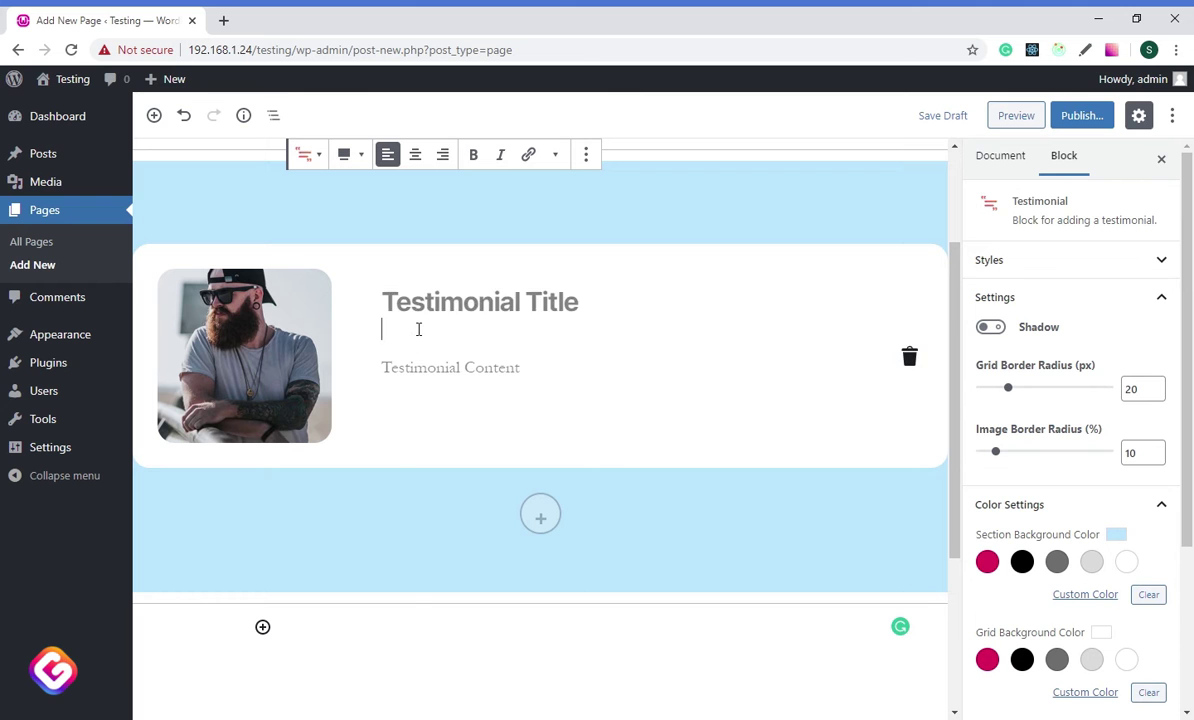
type("Ce")
left_click(421, 301)
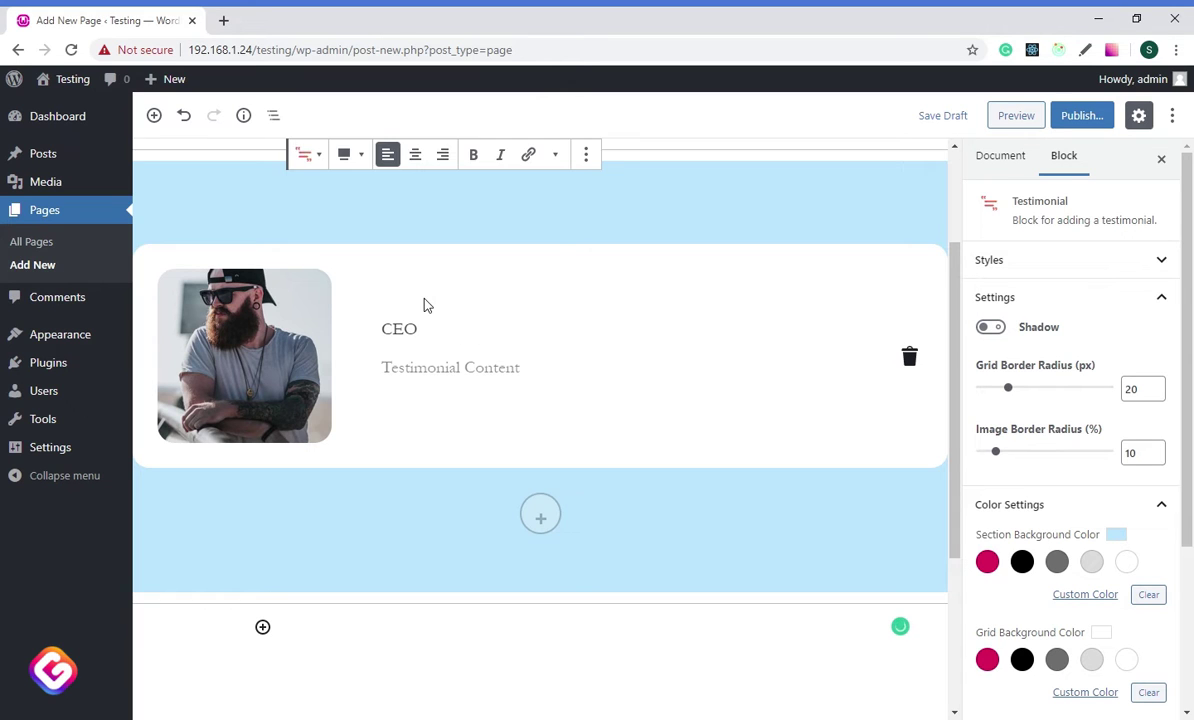
type("MAX")
left_click(428, 368)
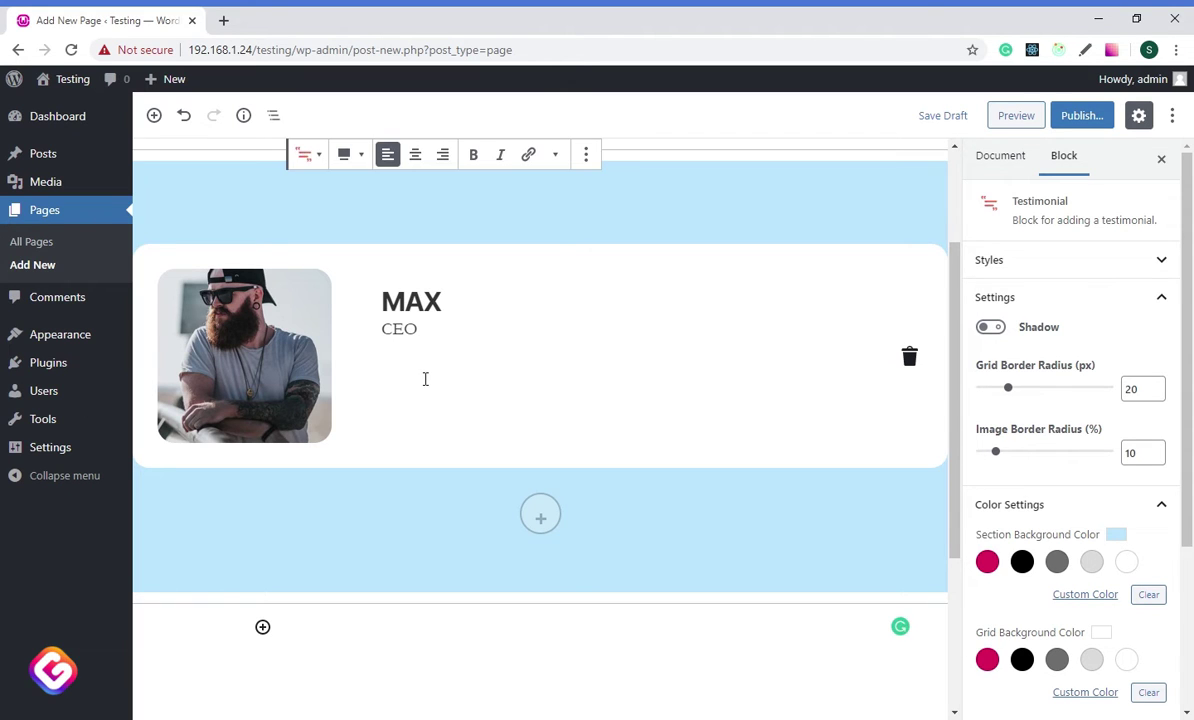
type("The Board of Directors appoints the company's CEO and decides on the terms and conditions of his executive post, which are set forth in a written CEO agreement. The Board of Directors also appoints the other members of the Management Team.")
Set the testimonial's grid border radius to 54 px and its image border radius to 26%
scroll(430, 380, "up", 1)
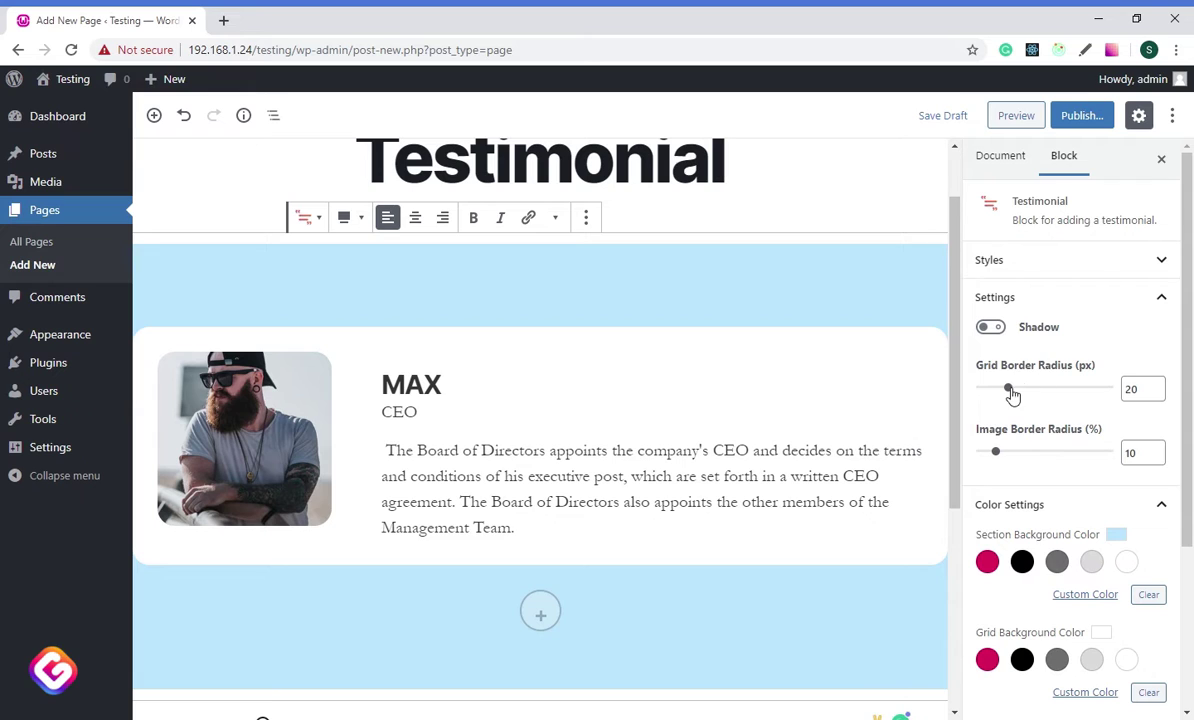
left_click_drag(1041, 394, 1056, 394)
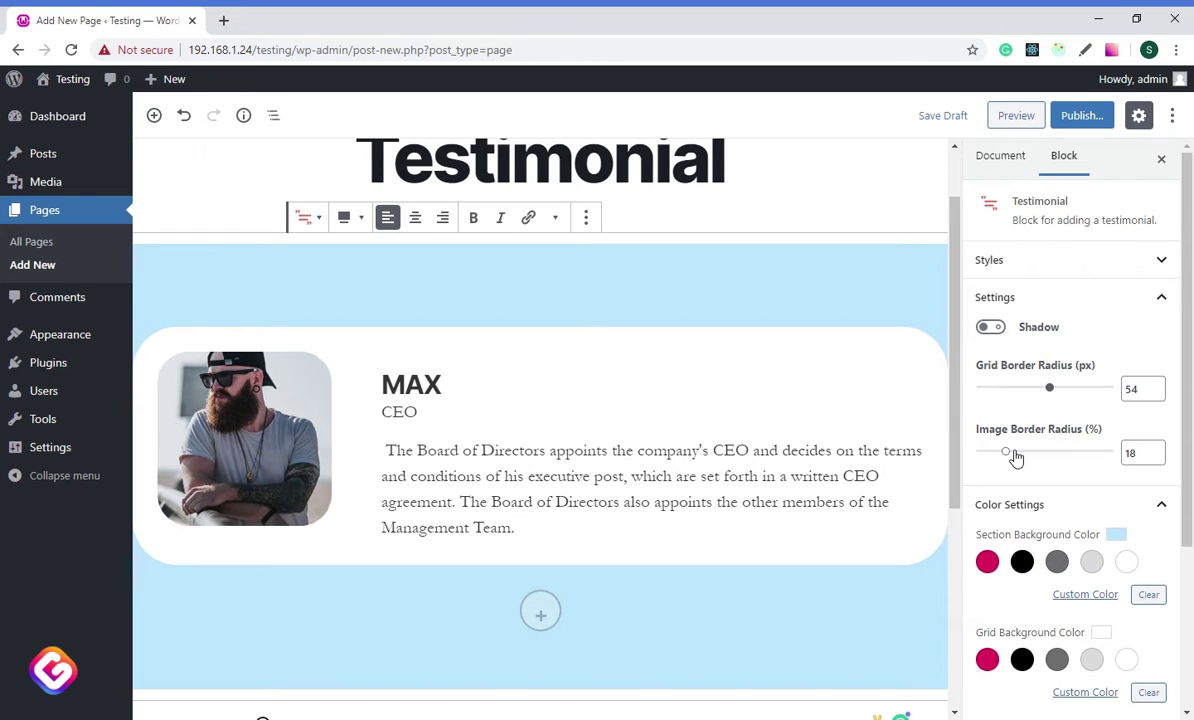
left_click_drag(1010, 456, 1020, 456)
Colour the testimonial with a black section background, a crimson grid background, and white title and content text
scroll(1020, 470, "down", 1)
left_click(1022, 482)
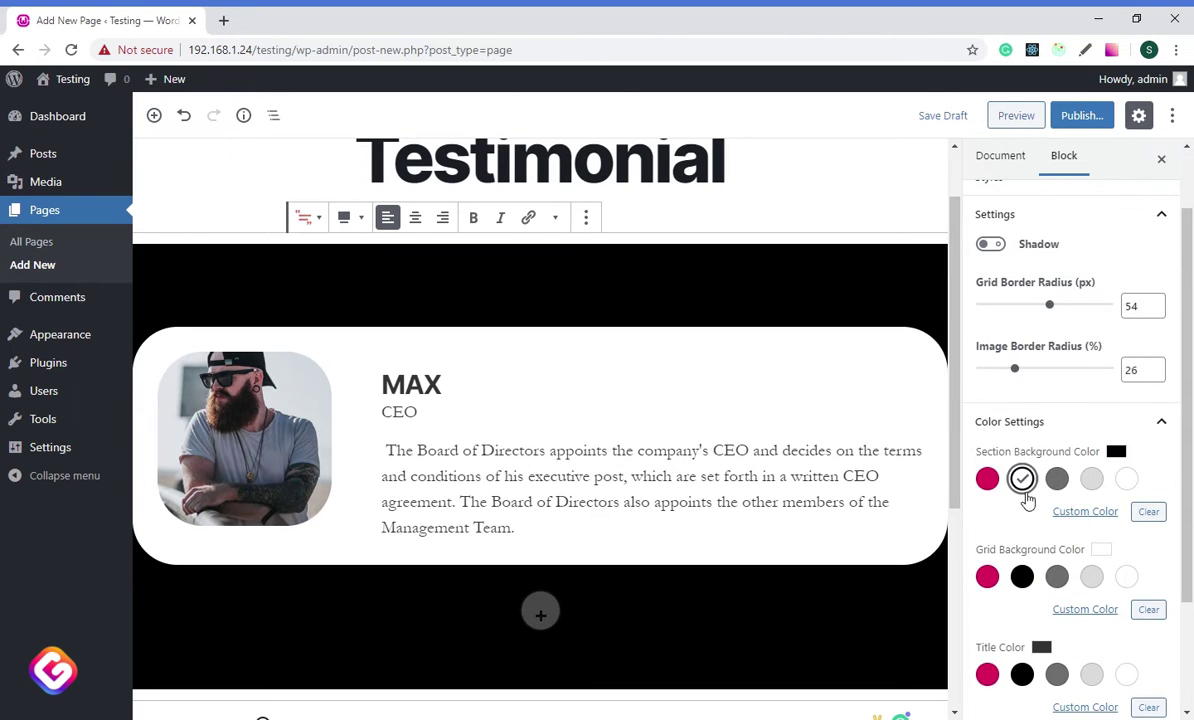
scroll(1024, 490, "down", 2)
left_click(987, 424)
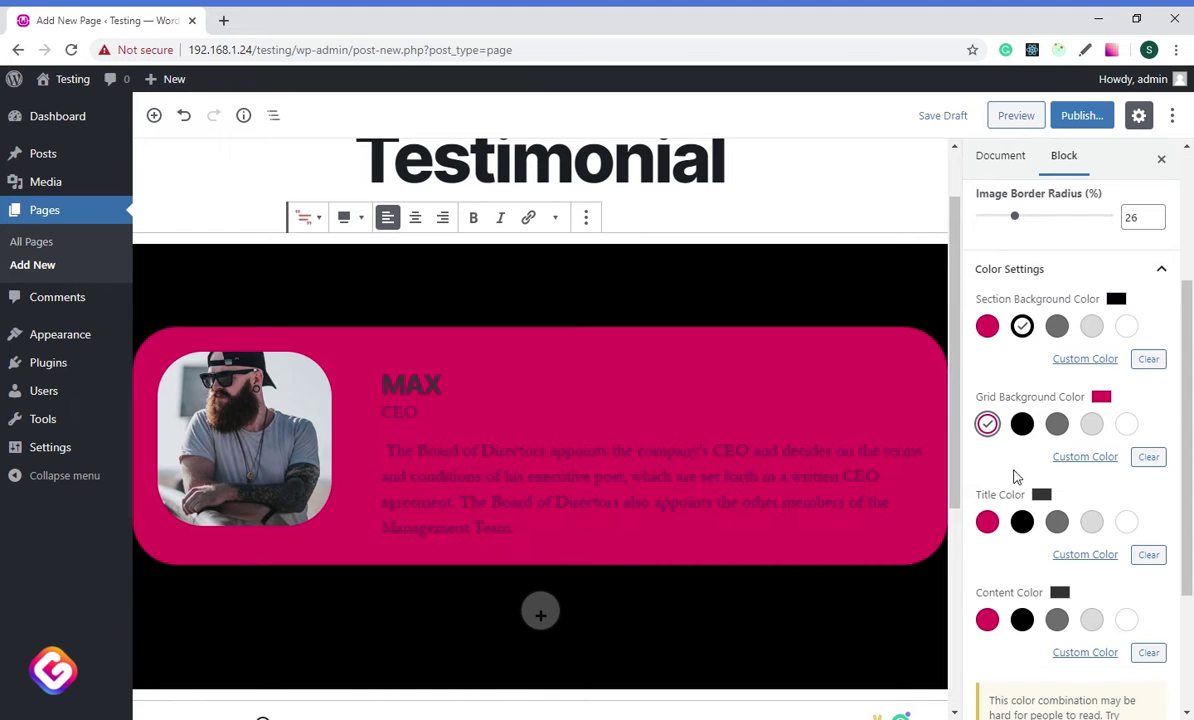
scroll(990, 420, "down", 3)
left_click(1127, 354)
left_click(1127, 512)
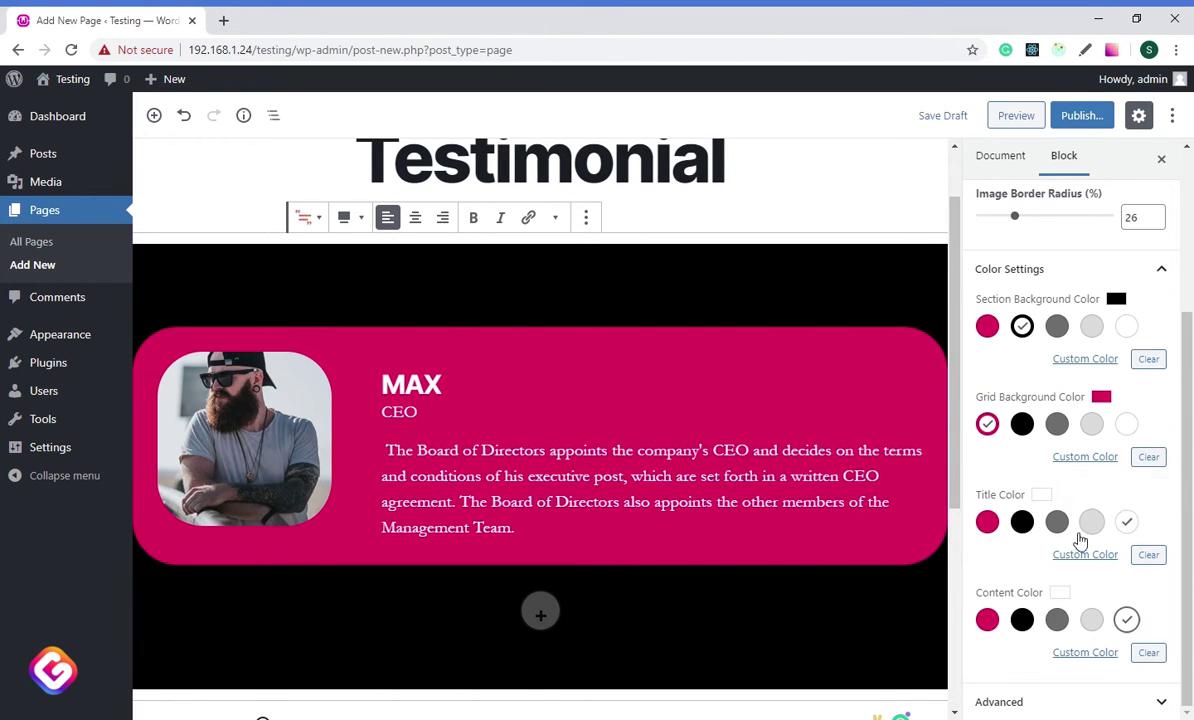
Publish the Testimonial page and view it on the live site
scroll(1051, 332, "up", 3)
left_click(1075, 113)
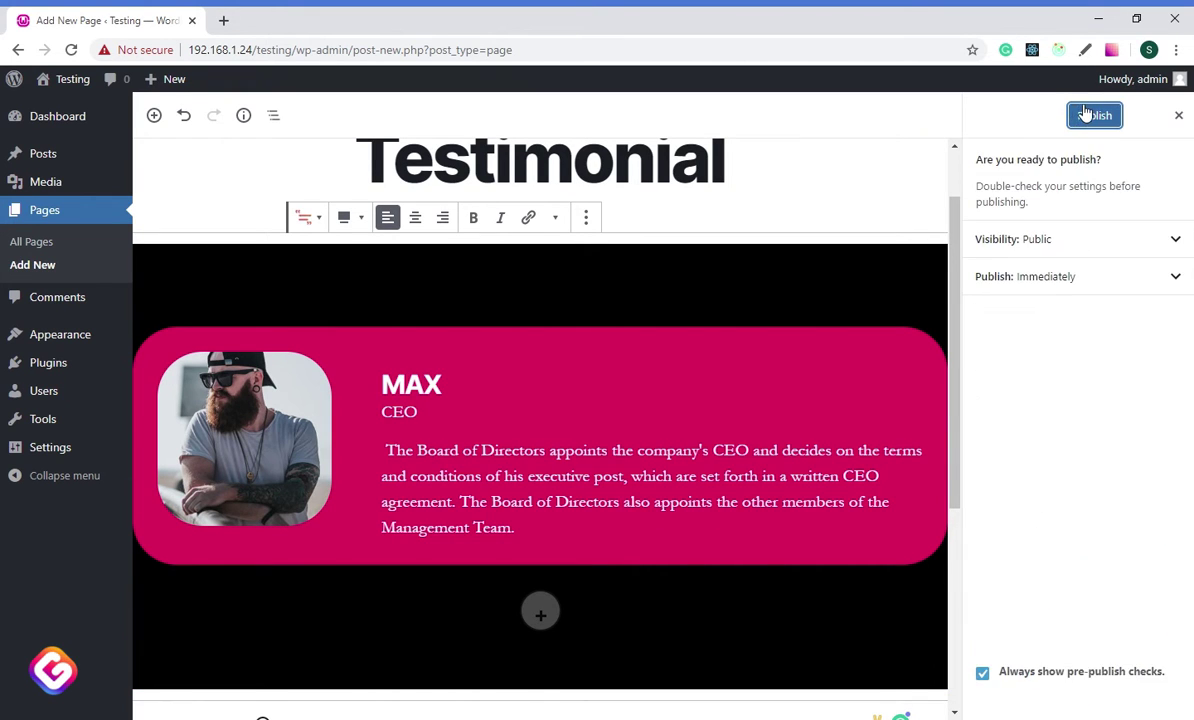
left_click(1088, 114)
left_click(290, 688)
scroll(35, 403, "down", 3)
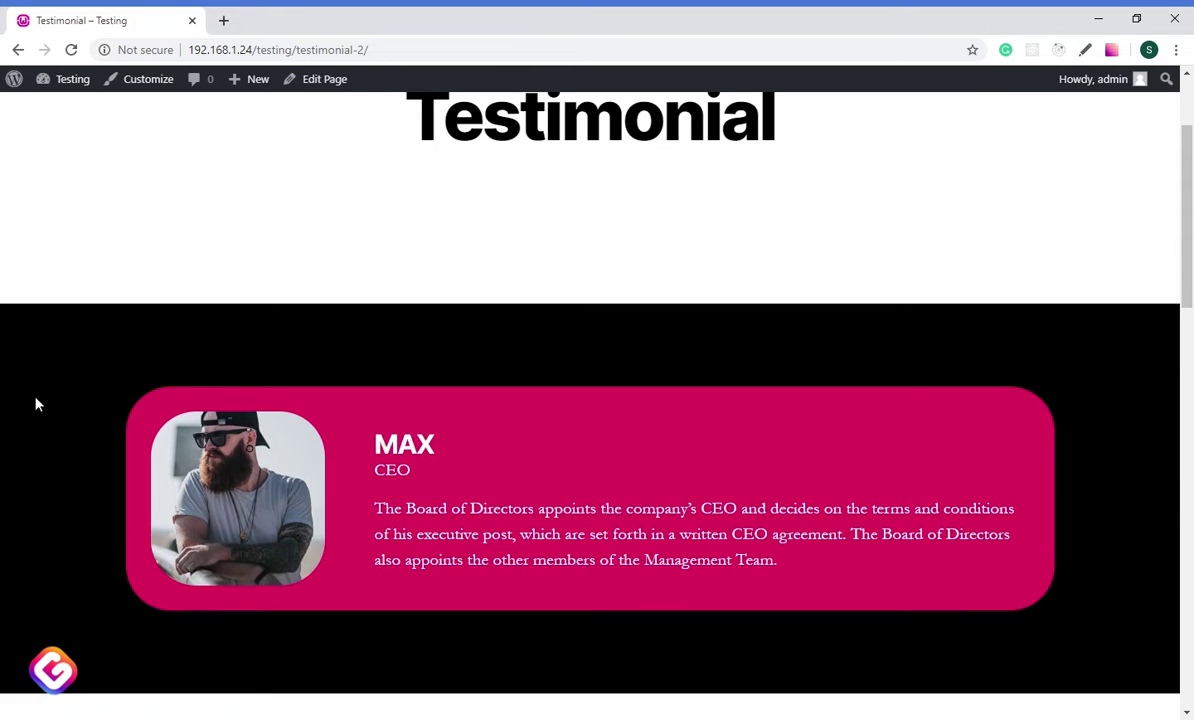
scroll(36, 403, "up", 1)
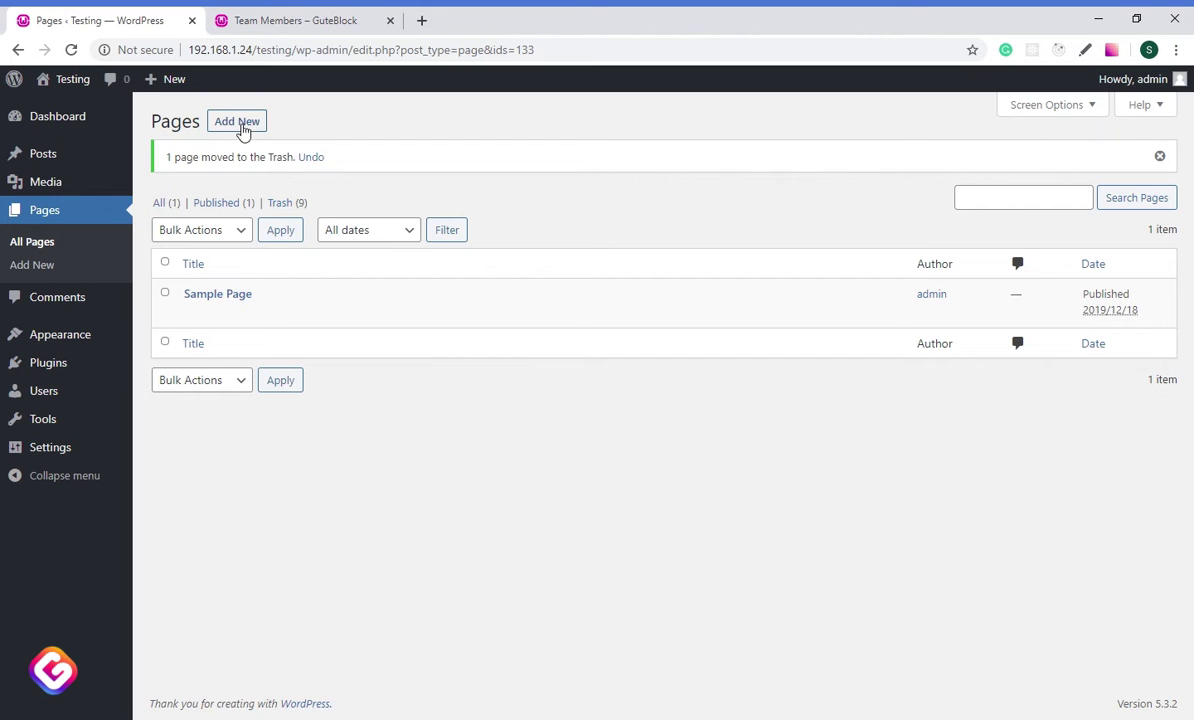
Create a new page titled "Team Members" and insert the Guteblock Team Members block
left_click(245, 125)
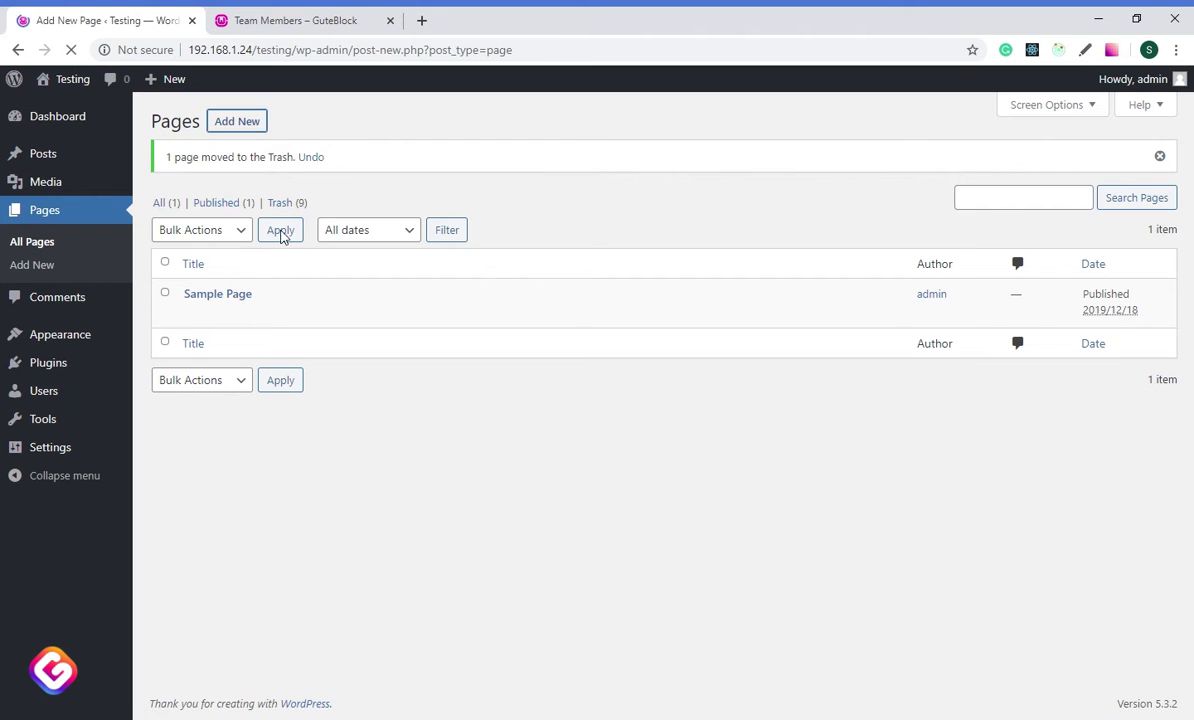
type("Team Members")
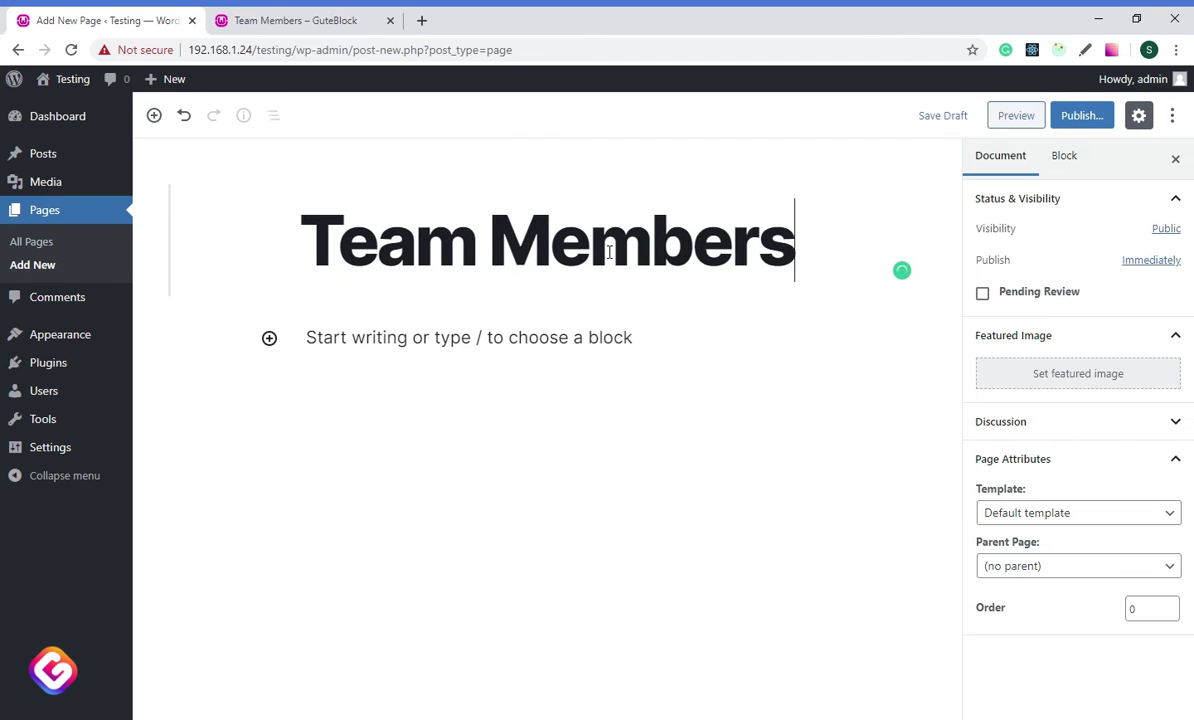
left_click(455, 348)
left_click(269, 340)
scroll(315, 514, "down", 5)
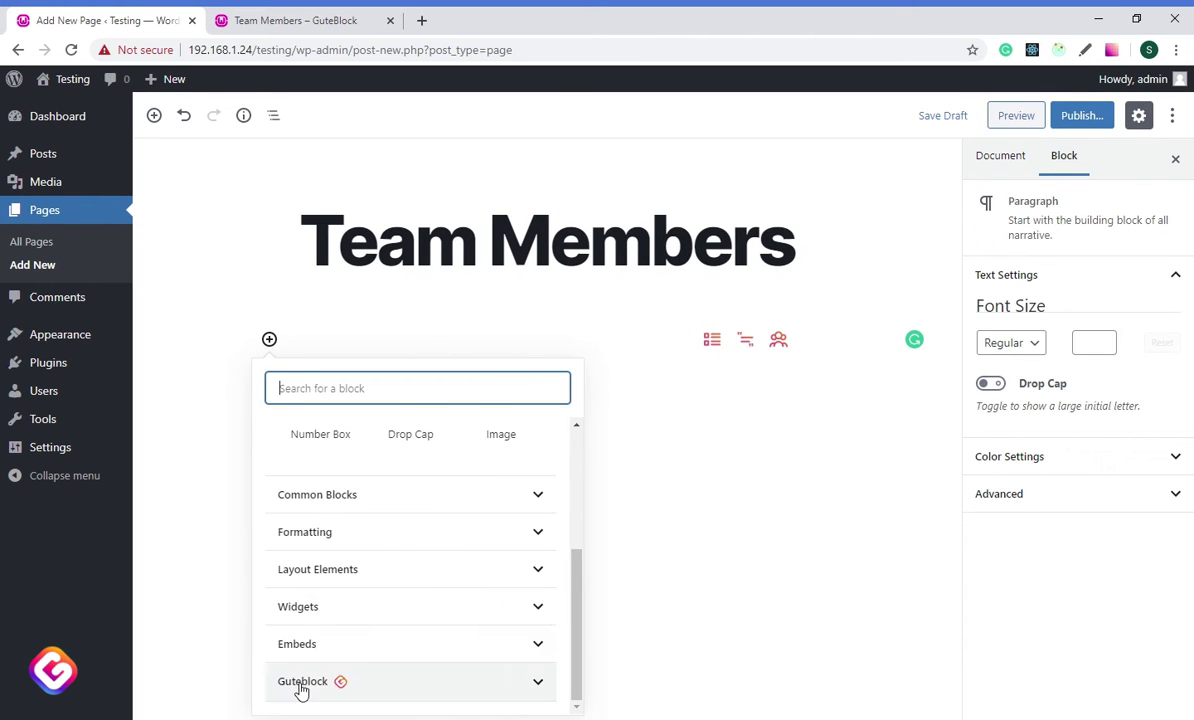
left_click(301, 686)
left_click(485, 505)
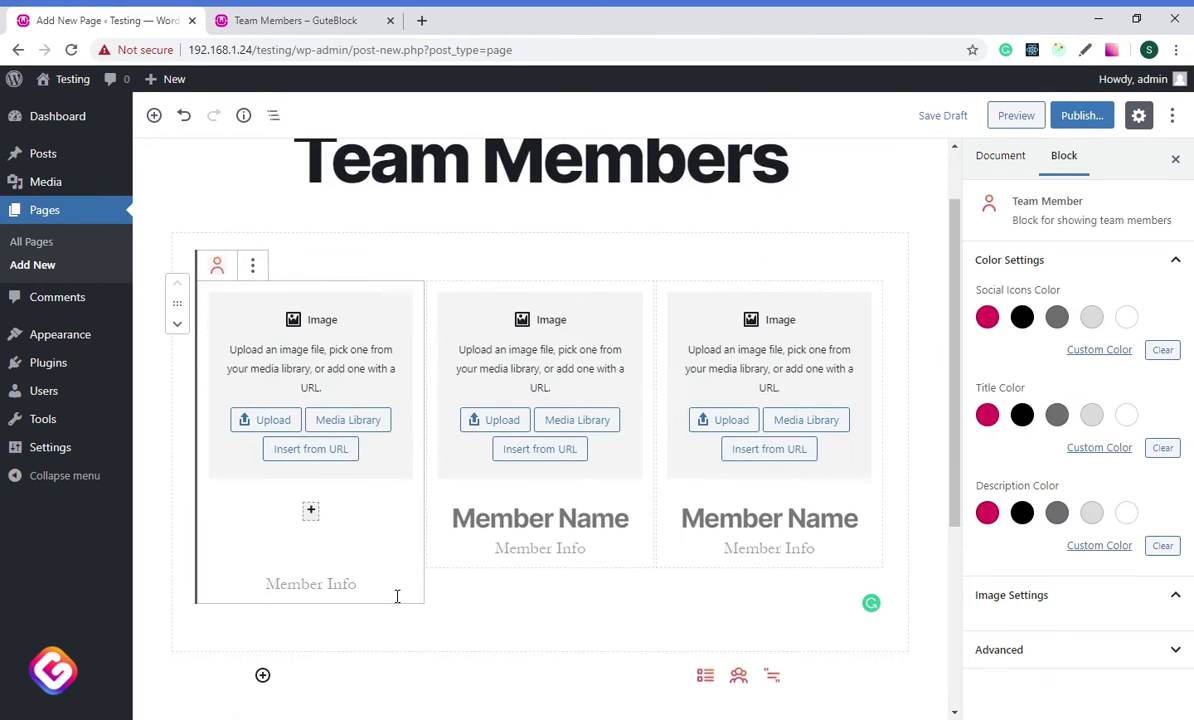
Set the Team Members block to 5 columns and duplicate the last member twice to fill the row
left_click(294, 244)
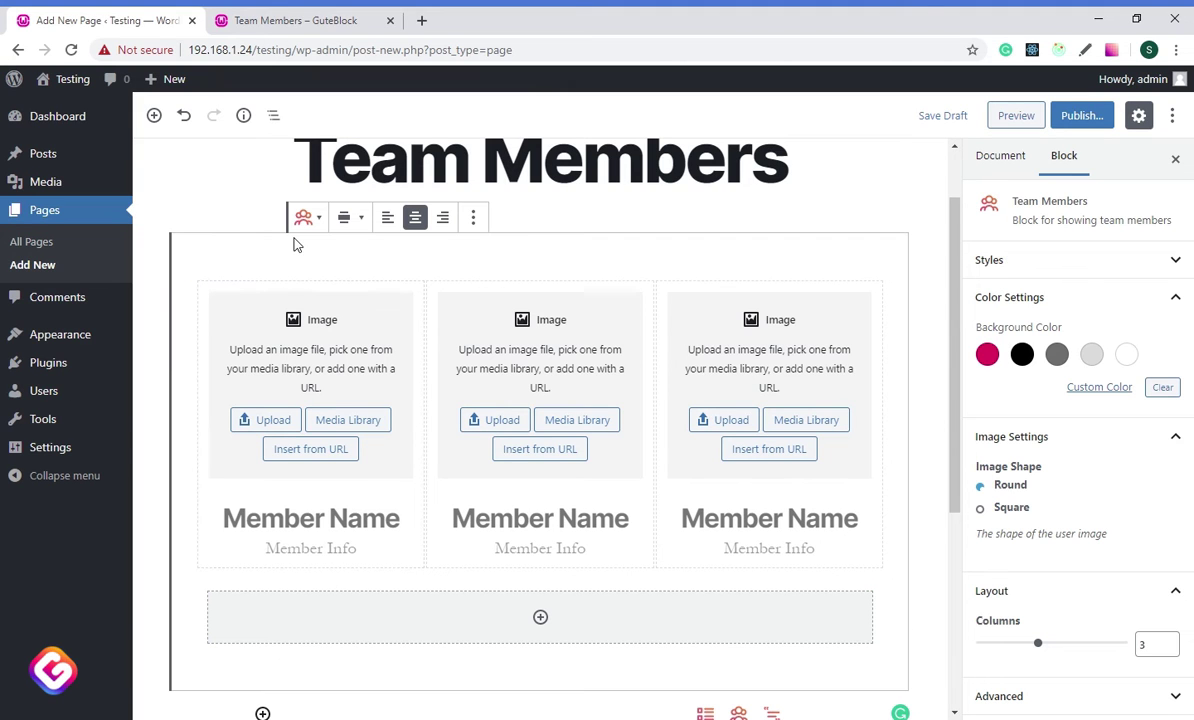
left_click_drag(1037, 643, 1089, 645)
left_click(597, 288)
left_click(530, 264)
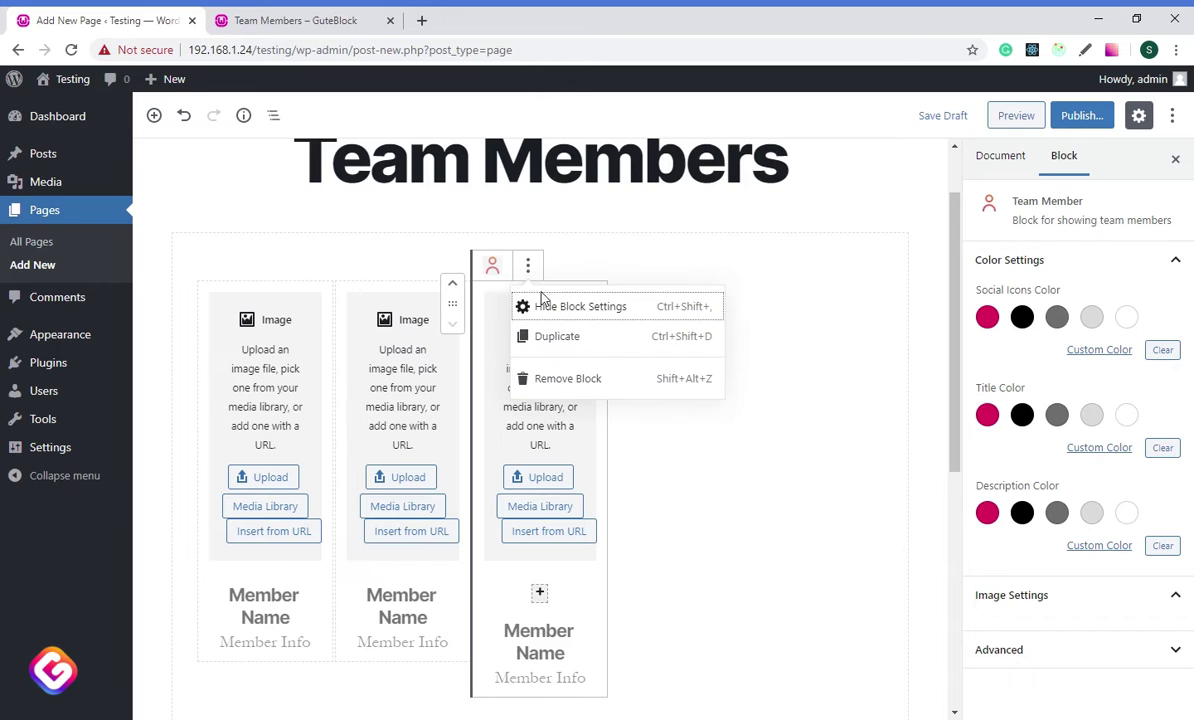
left_click(560, 337)
left_click(665, 266)
left_click(693, 336)
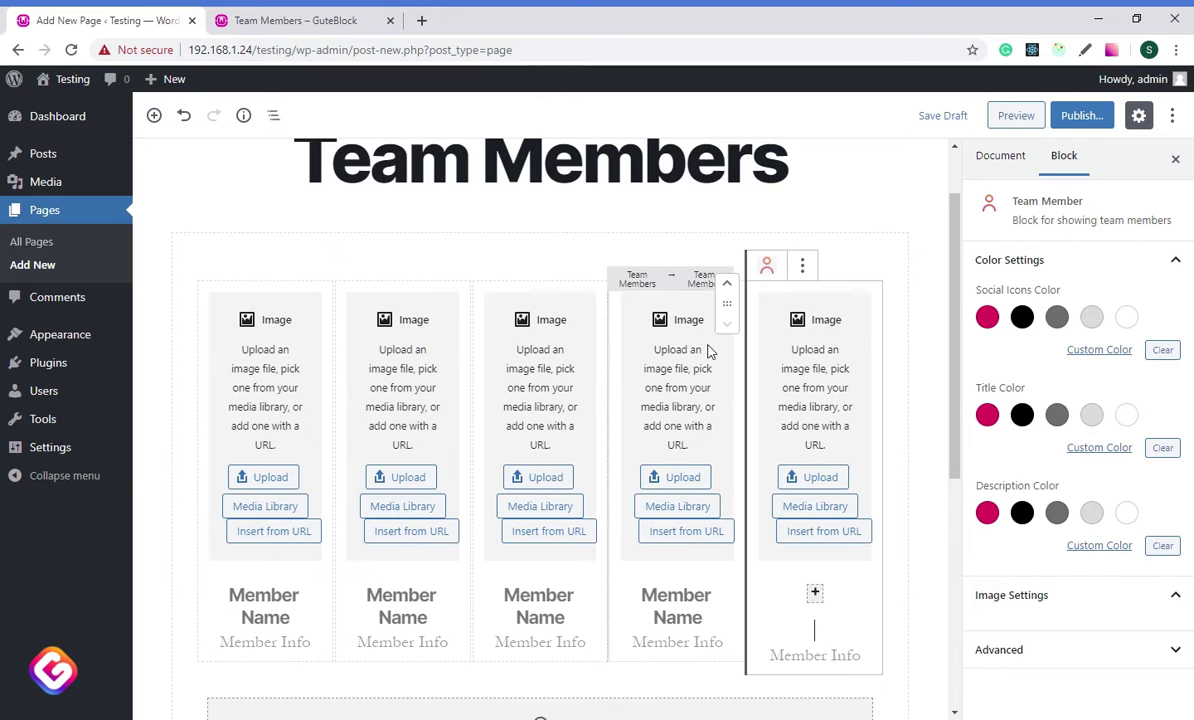
Set the first member's image to the media library's round black-and-white portrait of the man in a striped shirt
left_click(270, 477)
left_click(248, 506)
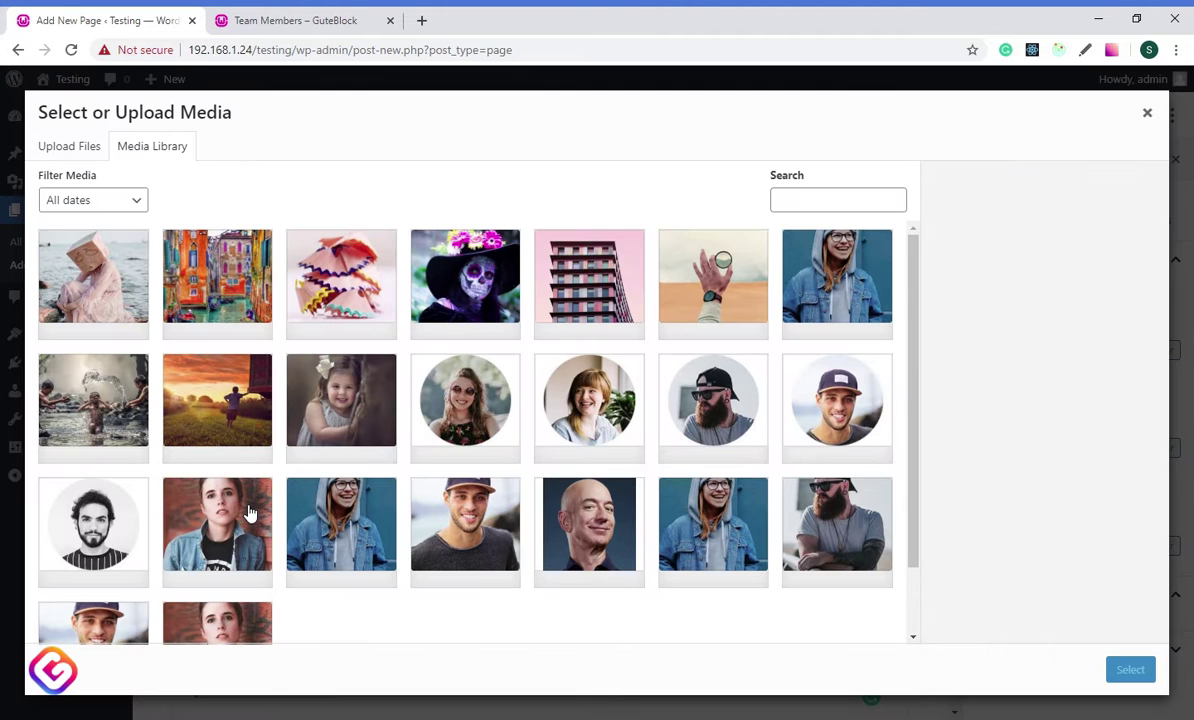
left_click(88, 543)
key("Return")
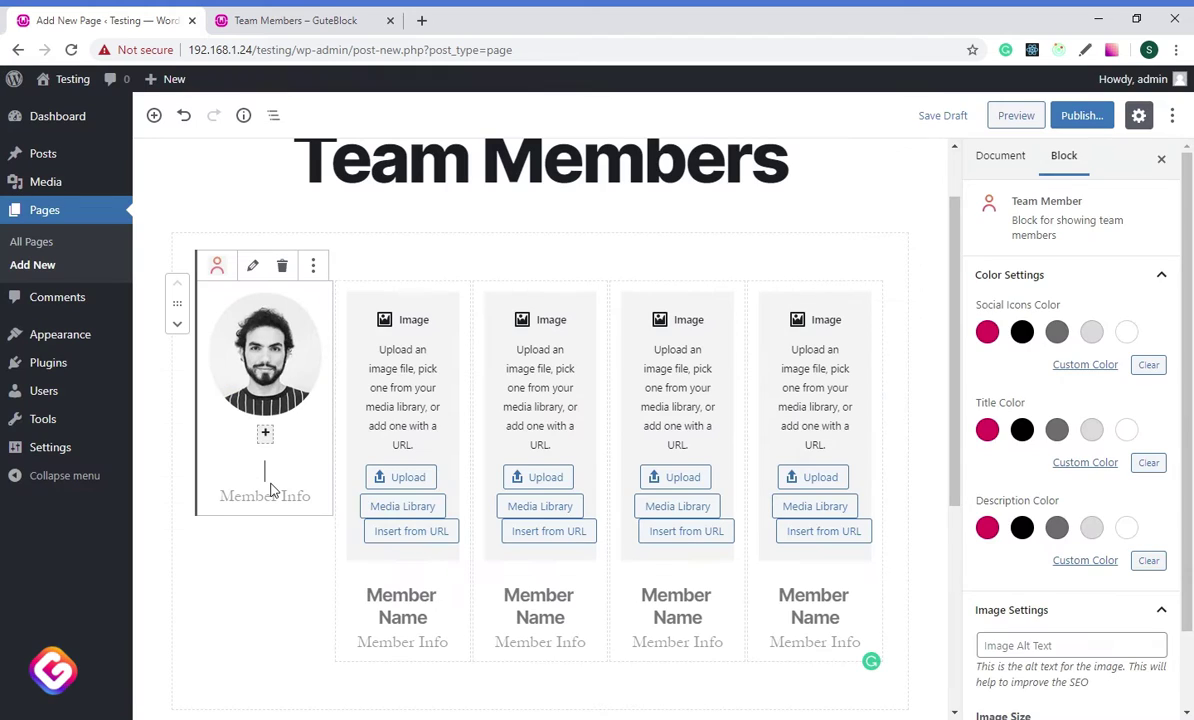
Enter the first member's full name and the member info "Accounts Manager"
type("Robert")
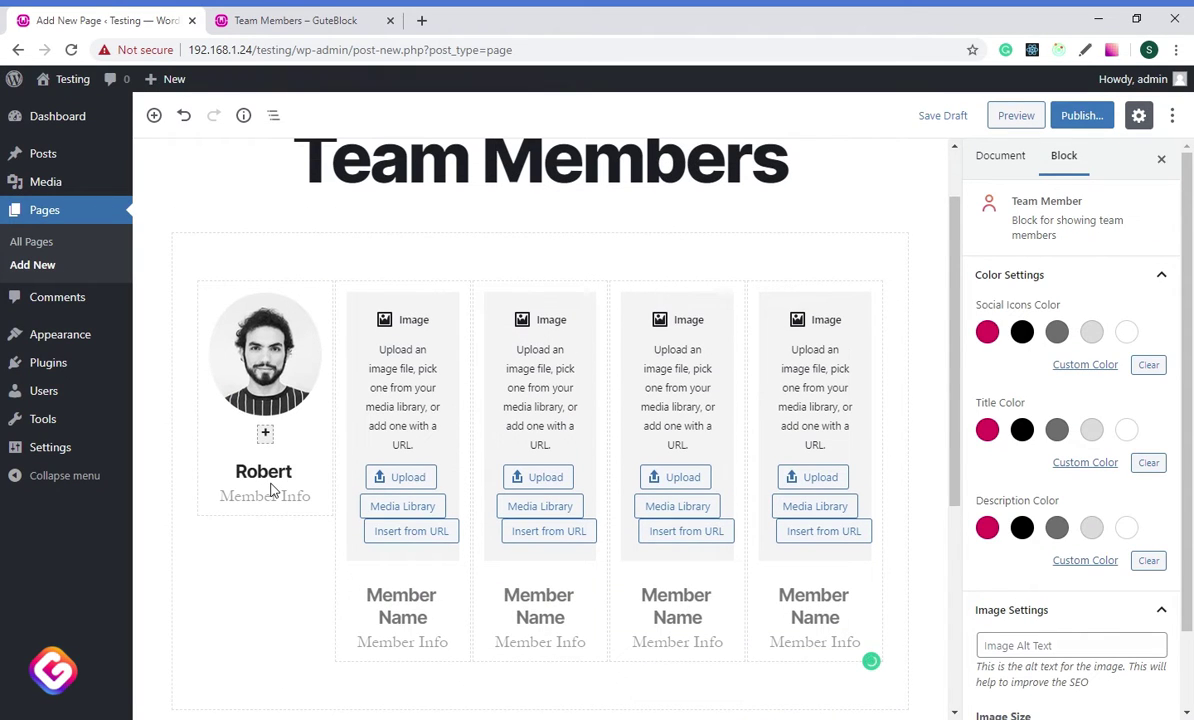
type(" Anderson")
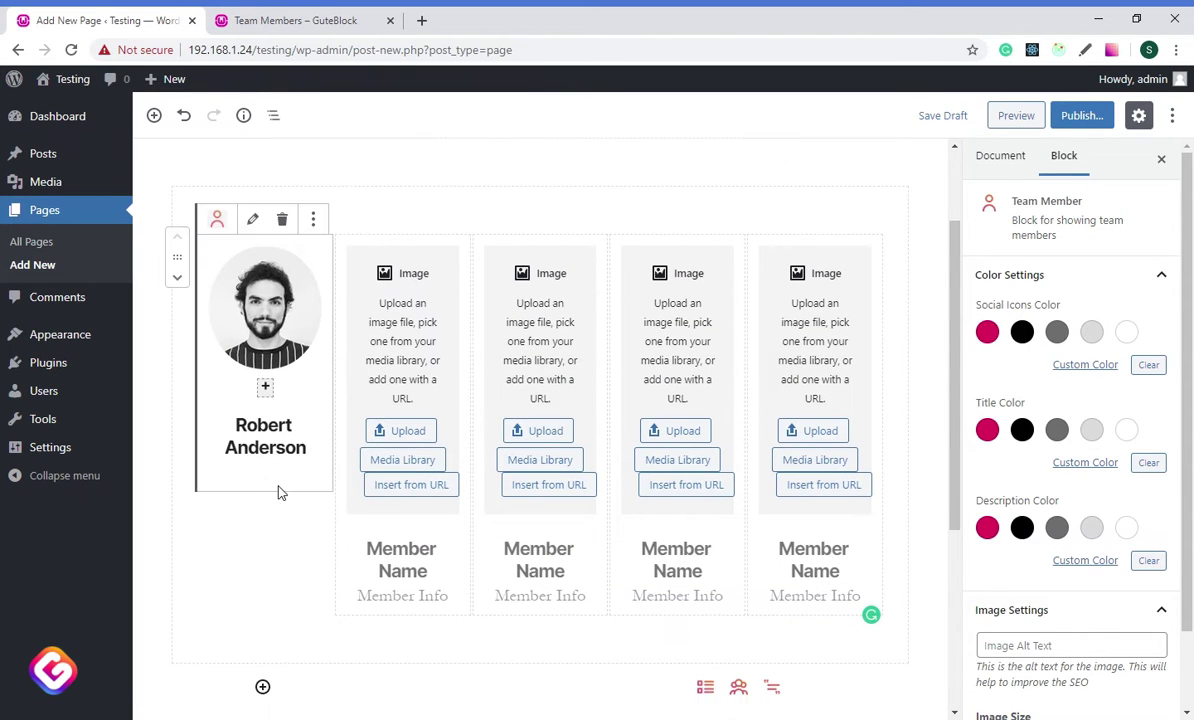
left_click(282, 487)
type("Accounts Man")
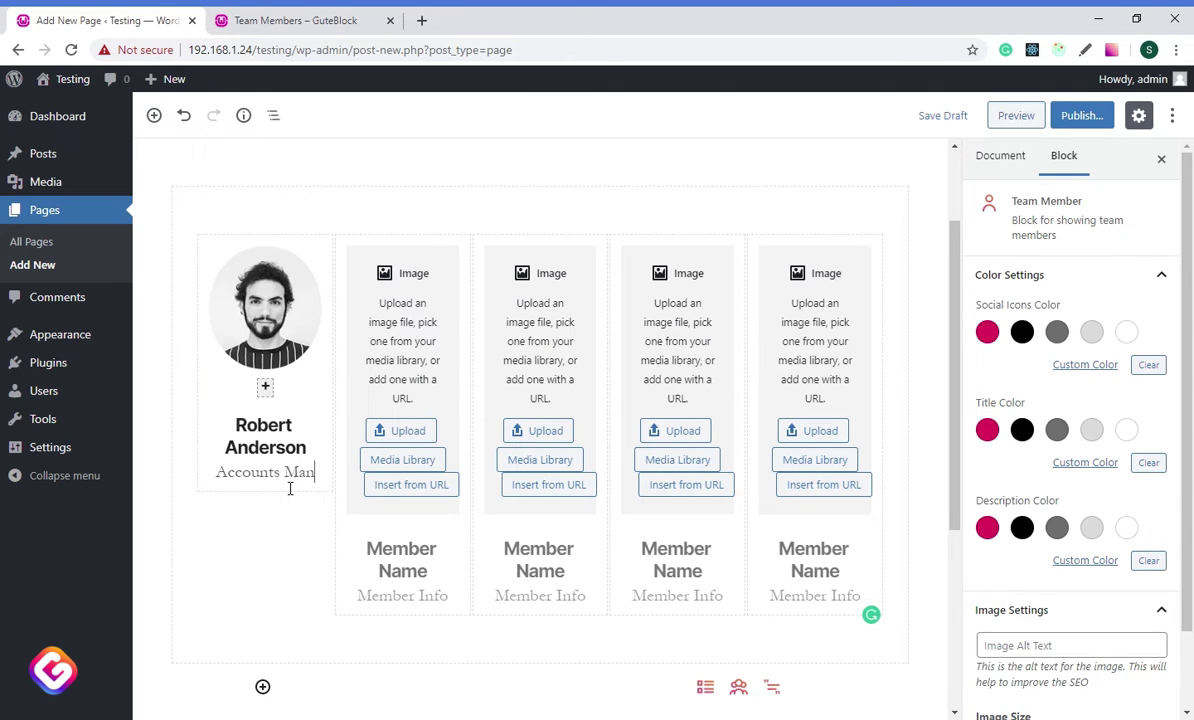
type("ager")
Add Facebook, Twitter and Instagram social icons to the first member
left_click(265, 370)
left_click(279, 372)
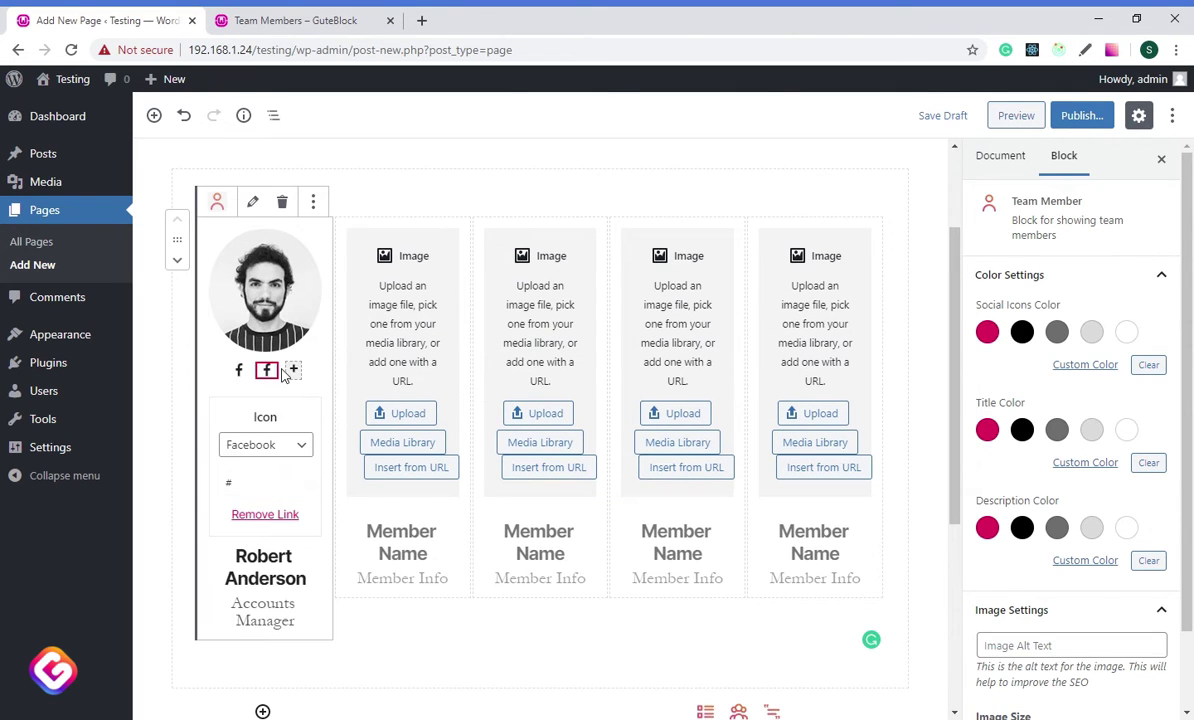
left_click(293, 370)
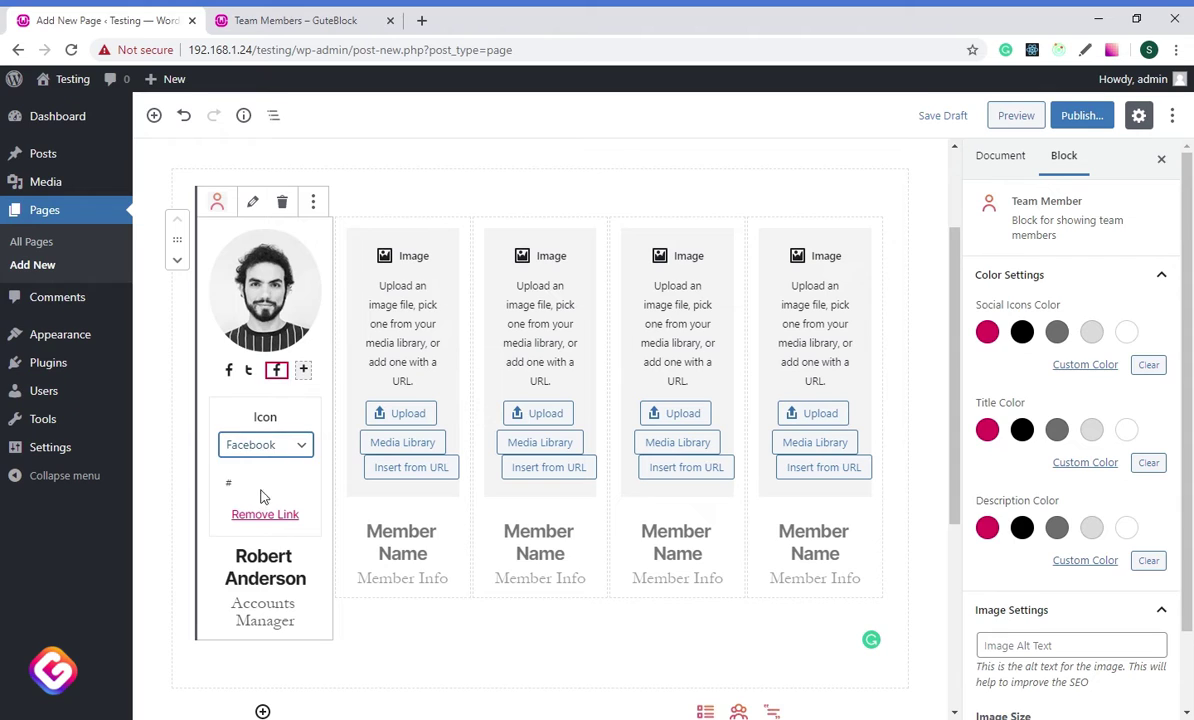
Link the first member's social icons to facebook.com, twitter.com and instagram.com respectively
left_click(229, 376)
left_click(213, 484)
type("facebook.com")
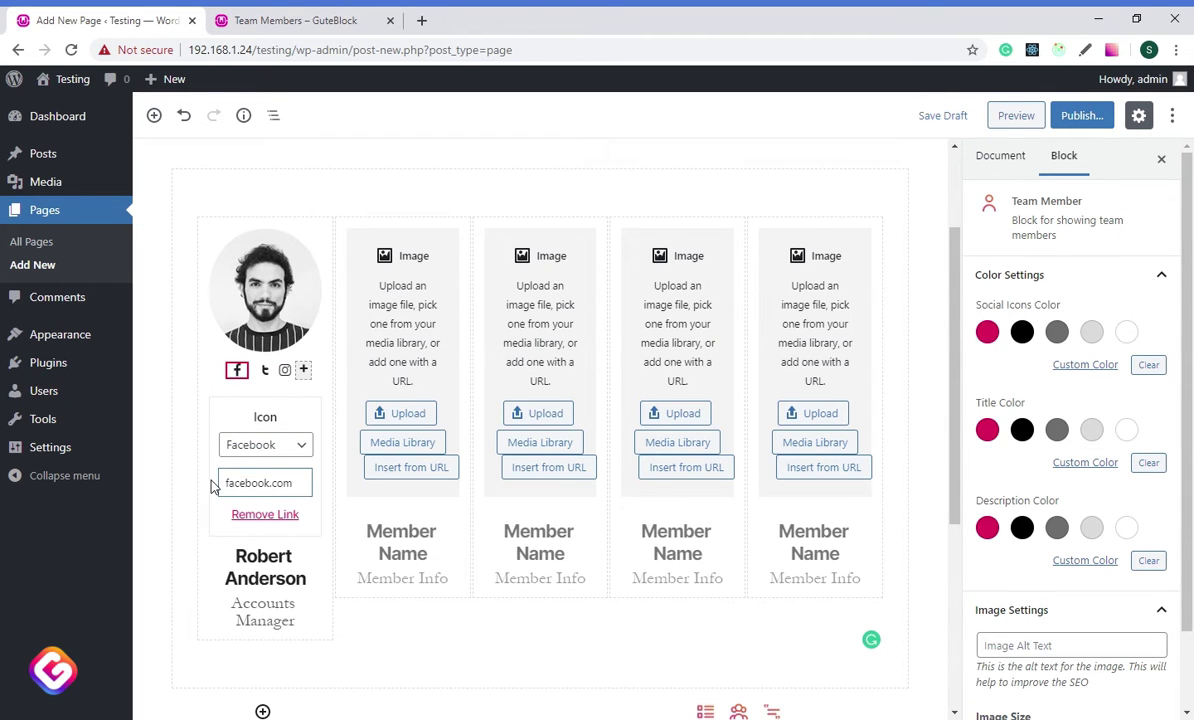
left_click(264, 370)
left_click(224, 486)
type("twitter.com")
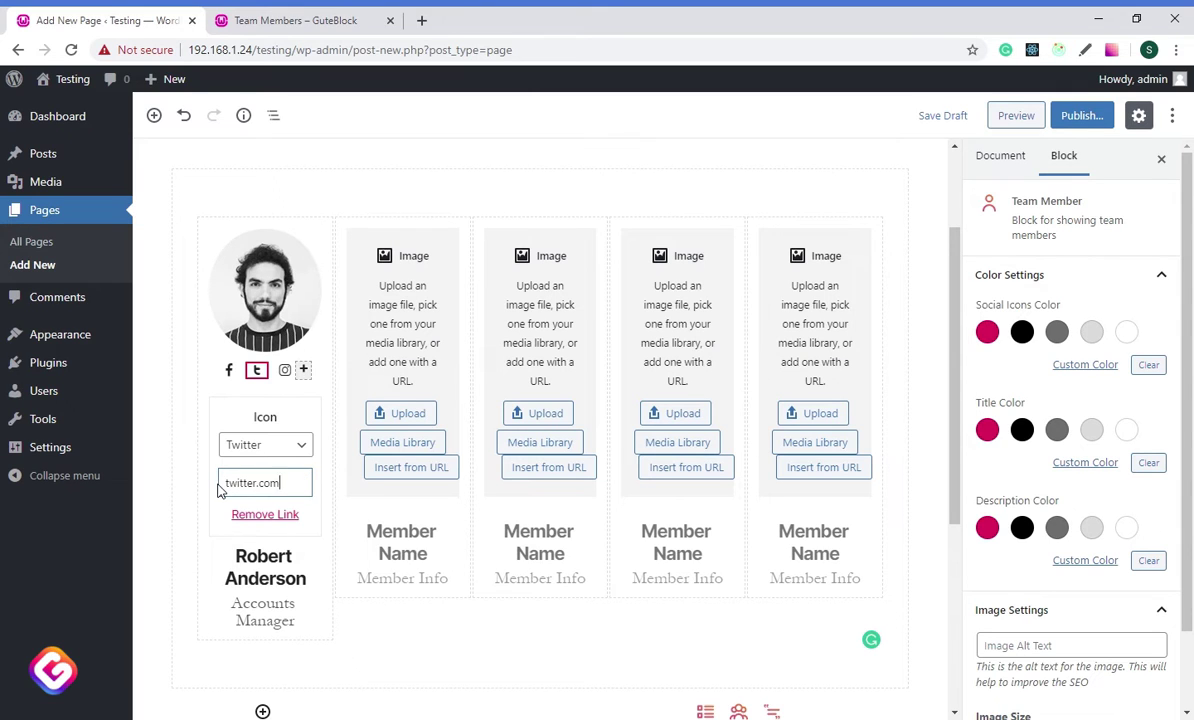
left_click(284, 370)
left_click(222, 486)
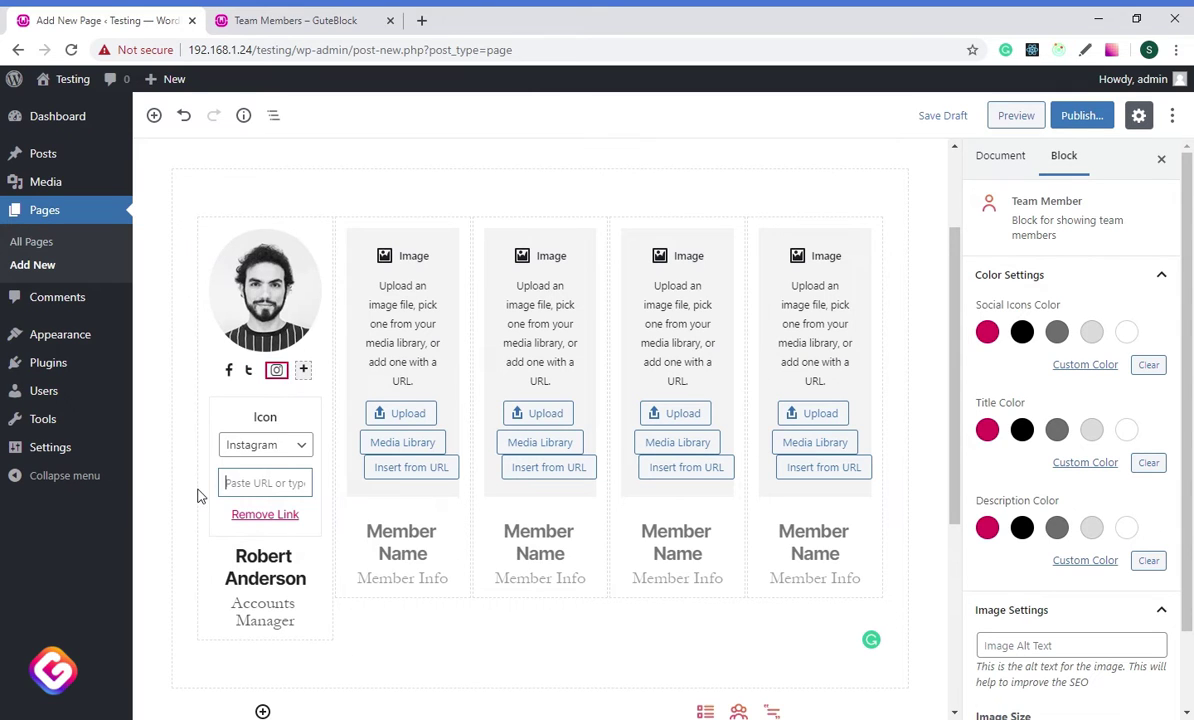
type("instagram.com")
left_click(197, 496)
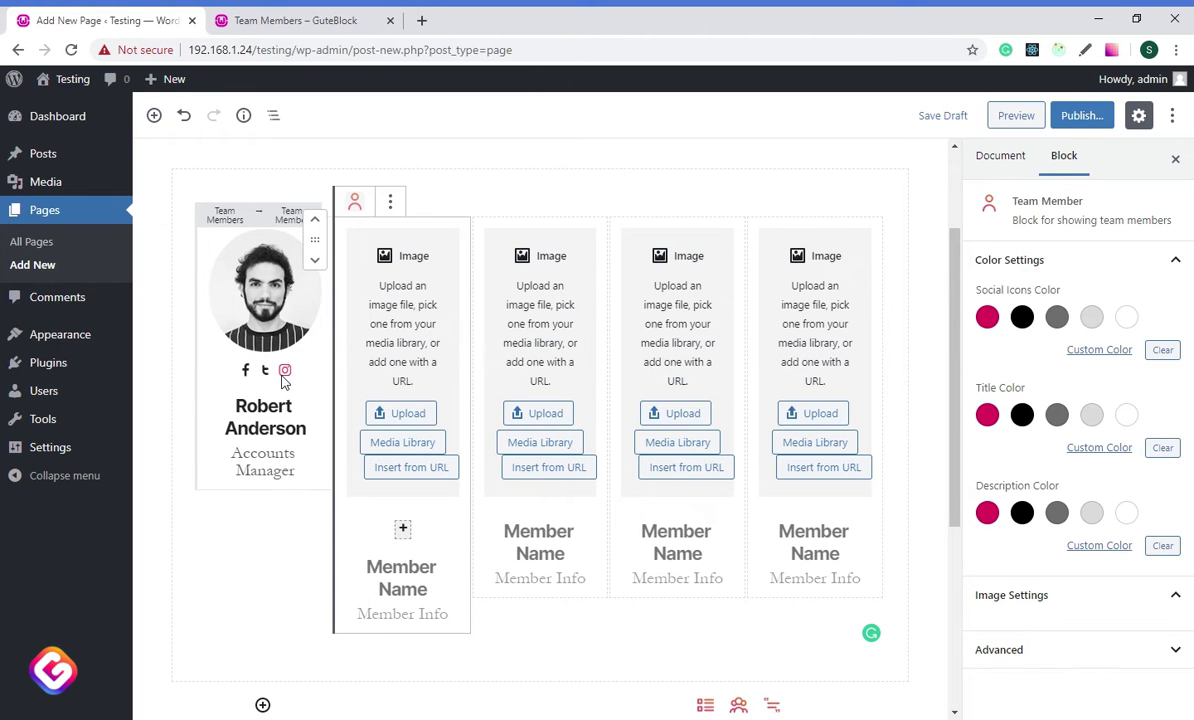
Set the second member's image to the media library's round portrait of the smiling man in a dark cap
left_click(402, 442)
left_click(834, 405)
left_click(1130, 667)
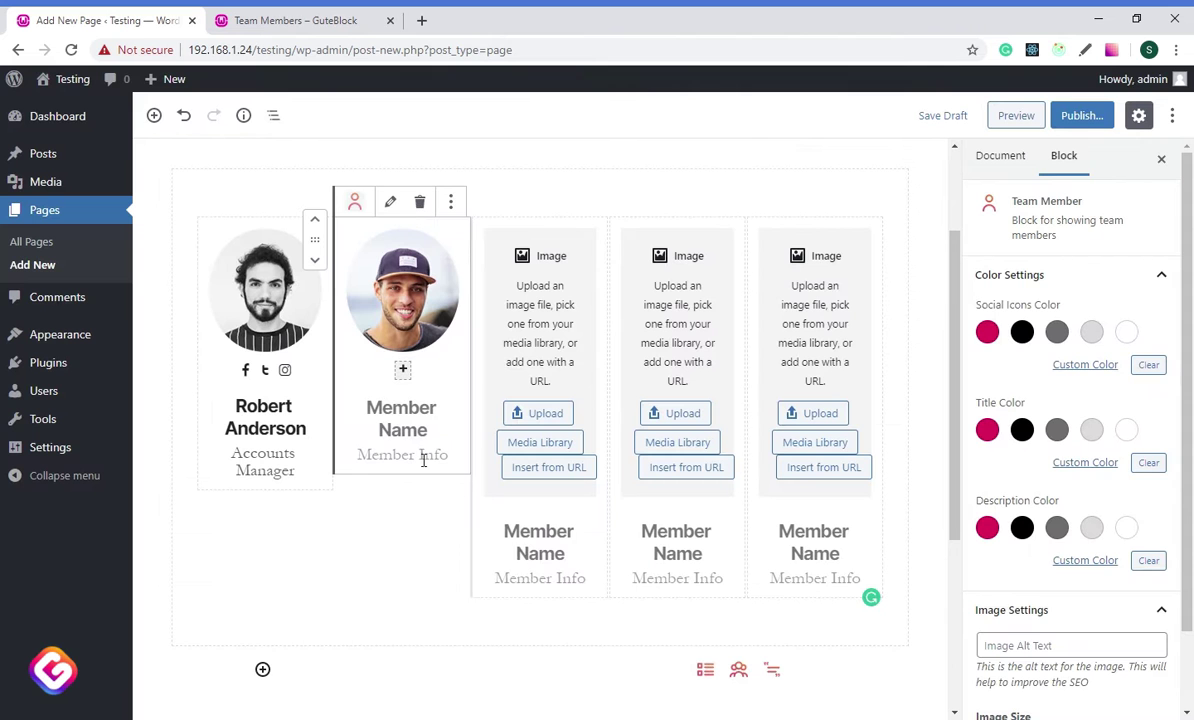
Enter the second member's full name and the member info "Creative Director"
left_click(418, 420)
type("William Brd")
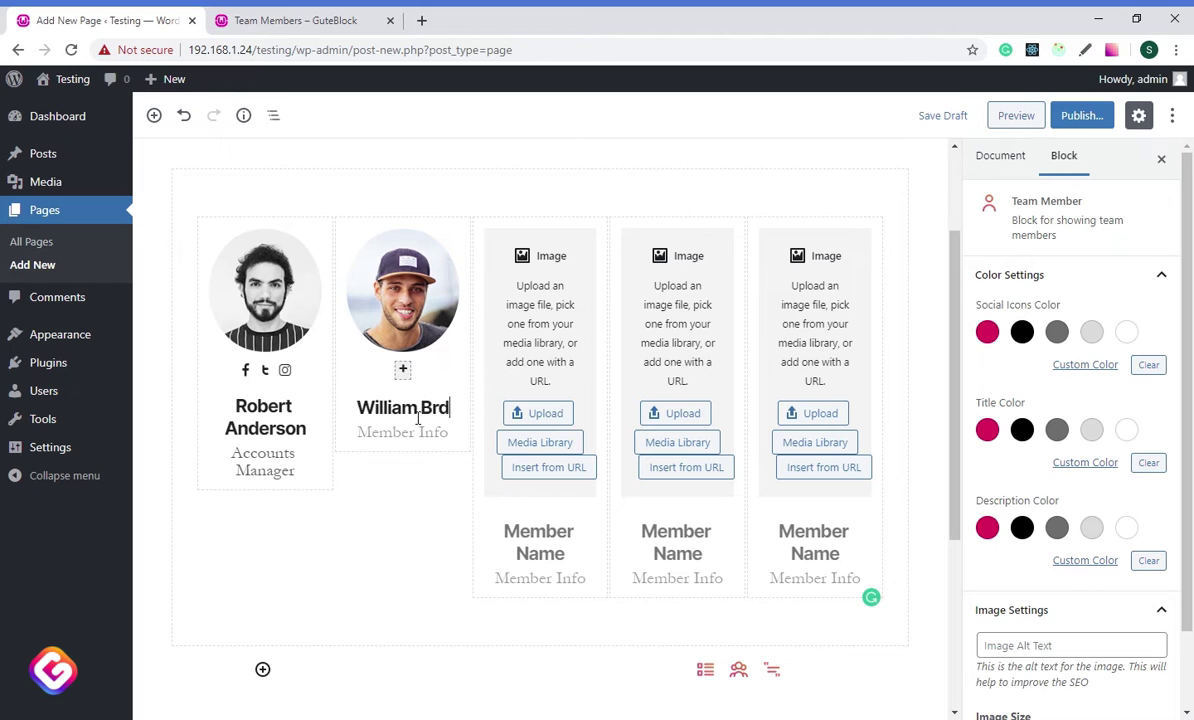
key("BackSpace")
type("adford")
left_click(412, 433)
type("C")
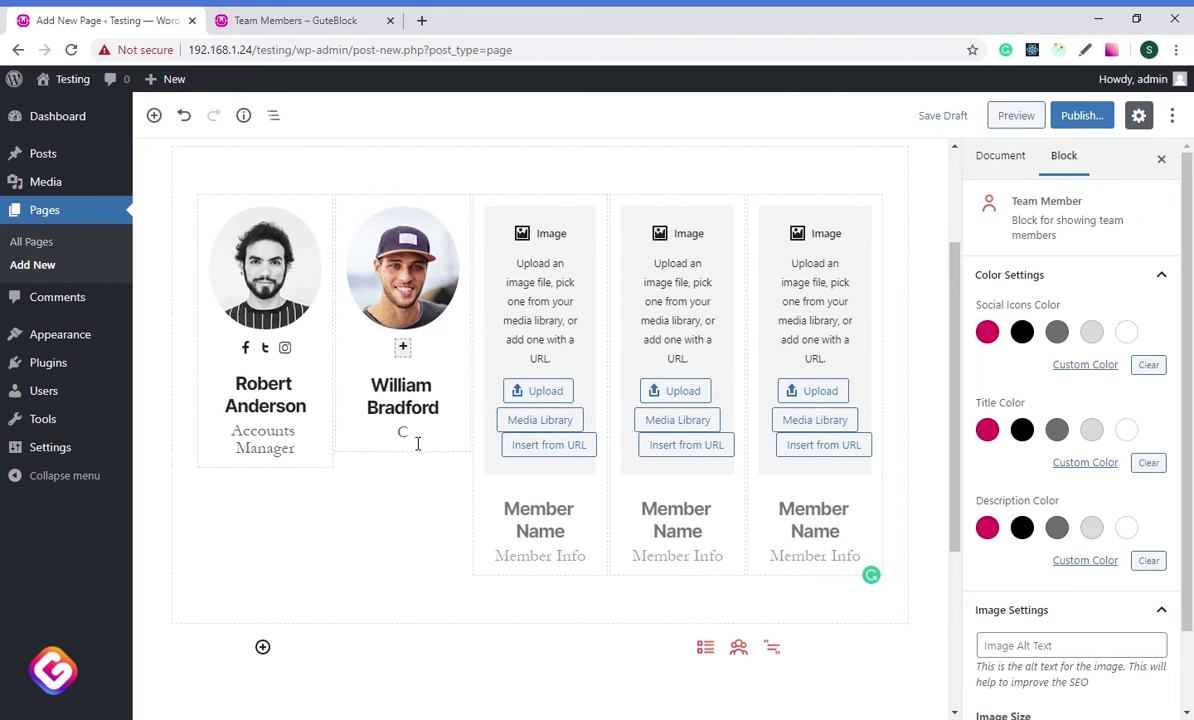
type("reative Director")
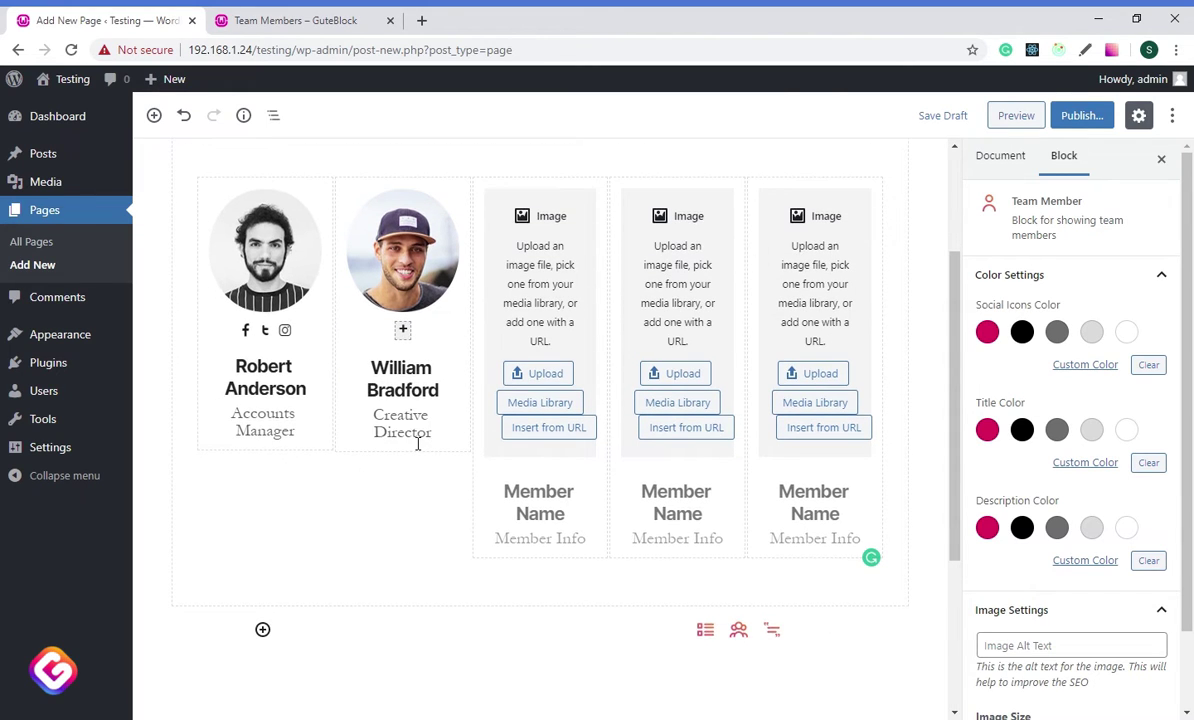
Add Facebook, Pinterest and Youtube social icons to the second member
left_click(402, 330)
left_click(421, 330)
left_click(413, 405)
left_click(395, 475)
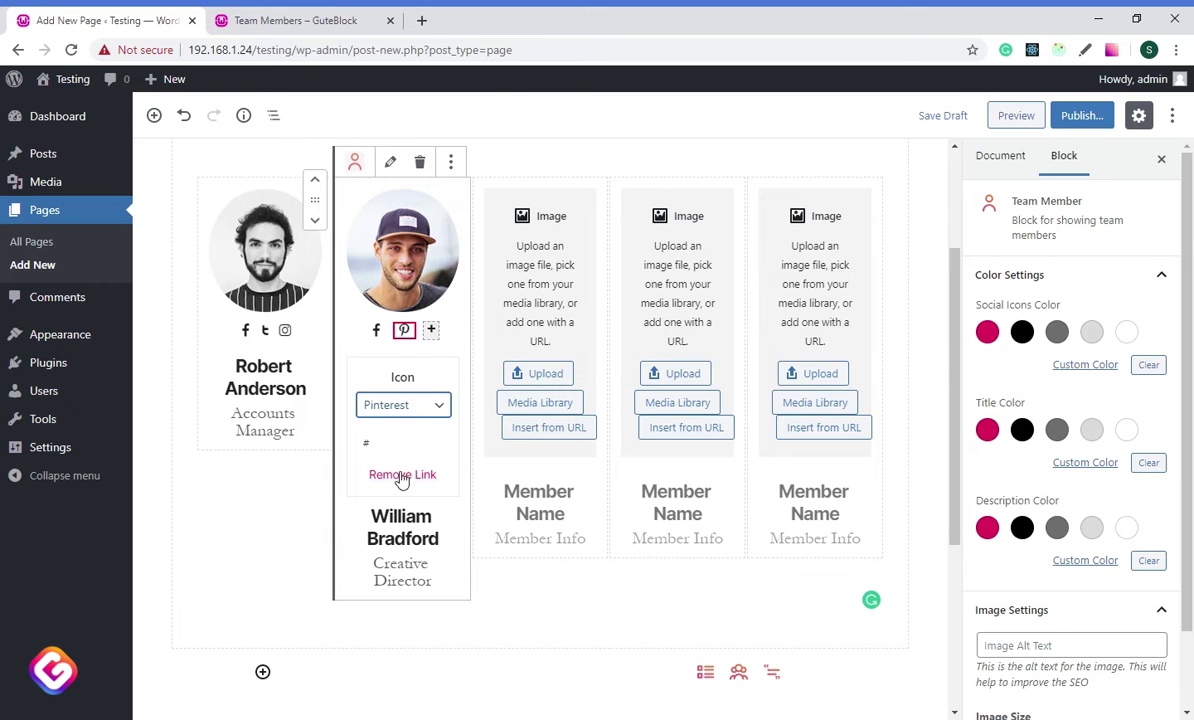
left_click(432, 330)
left_click(413, 405)
left_click(377, 458)
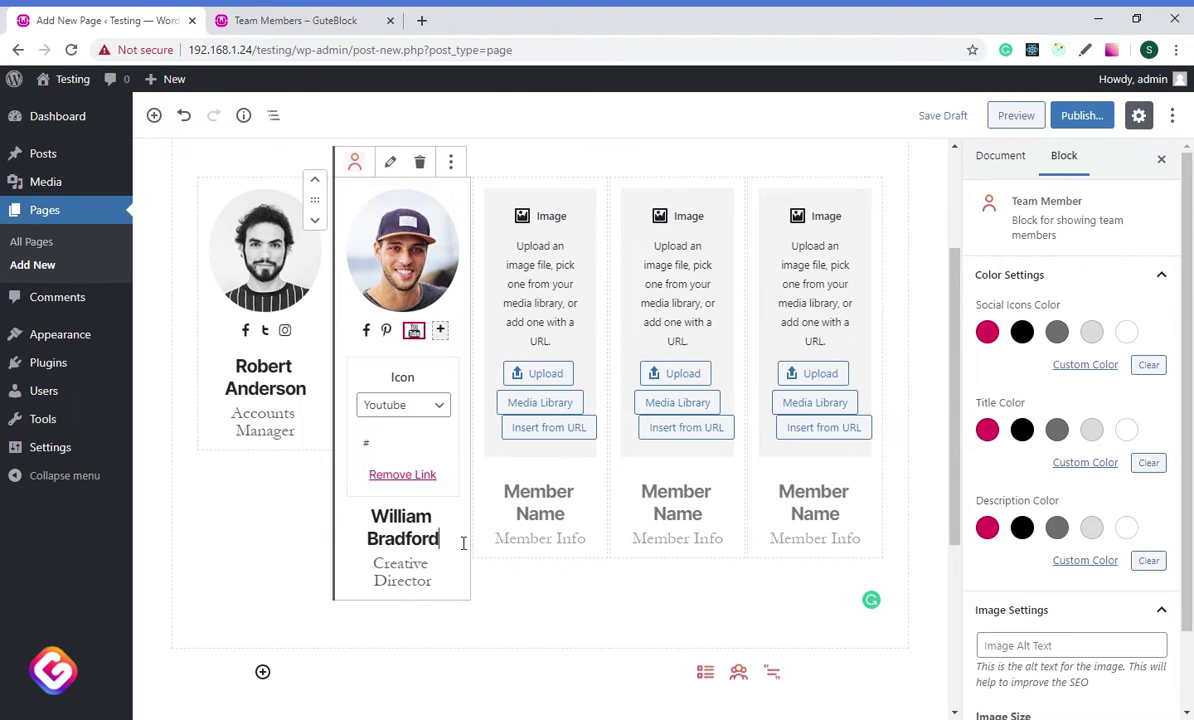
Set the third member's image to the media library's round portrait of the bearded man with sunglasses and a black cap
left_click(565, 408)
left_click(540, 404)
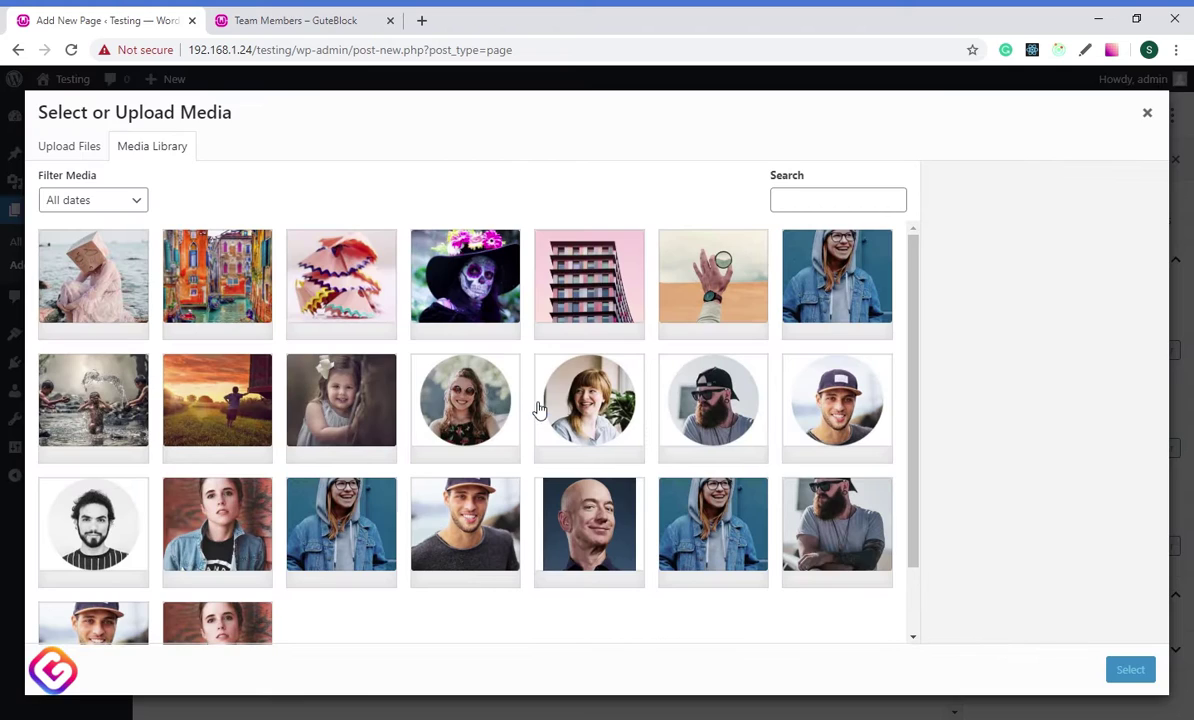
left_click(714, 405)
left_click(1130, 669)
Enter the third member's full name and the member info "CEO"
left_click(553, 383)
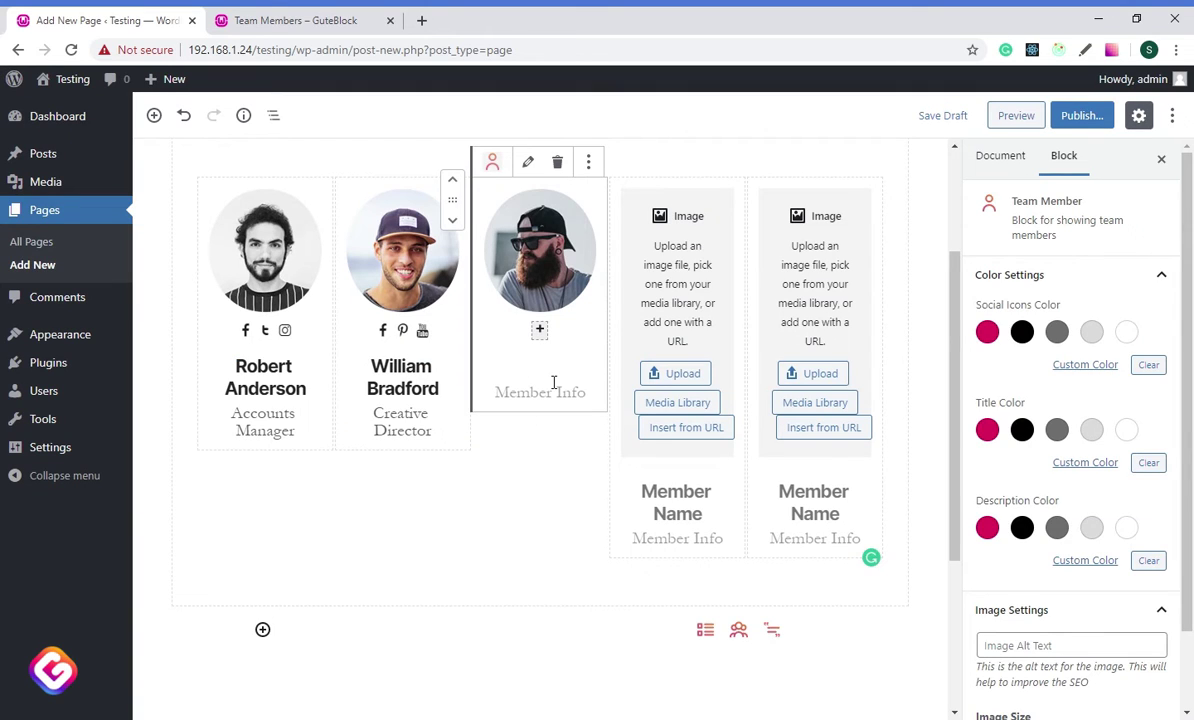
type("Ronald Tate")
left_click(551, 398)
type("CEO")
Add Twitter and Facebook social icons to the third member
left_click(539, 330)
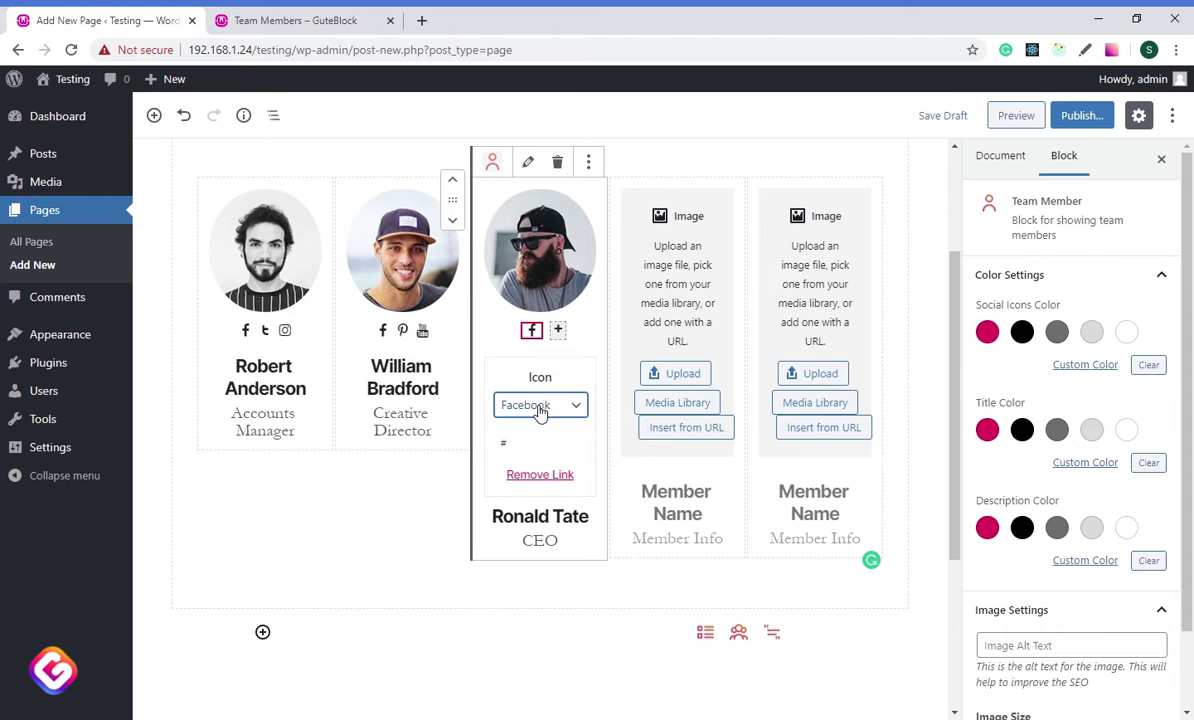
left_click(558, 330)
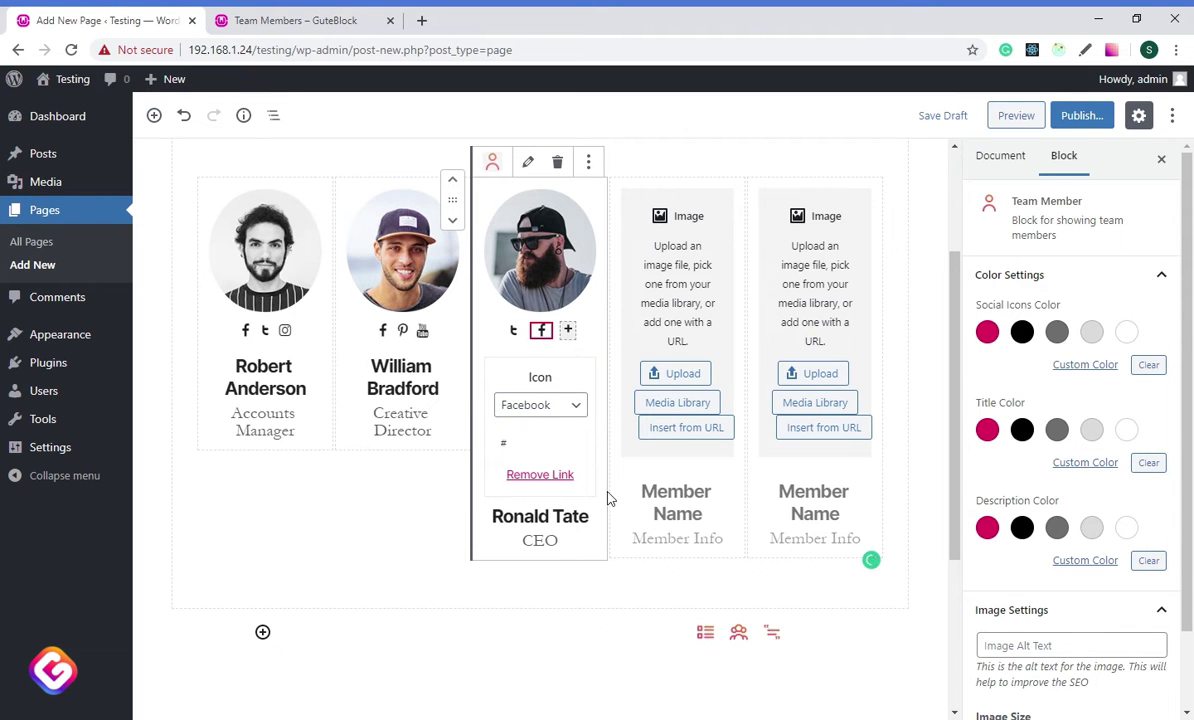
Set the fourth member's image to 4.jpg, the round portrait of the laughing woman, from the media library
left_click(660, 464)
left_click(677, 401)
left_click(589, 408)
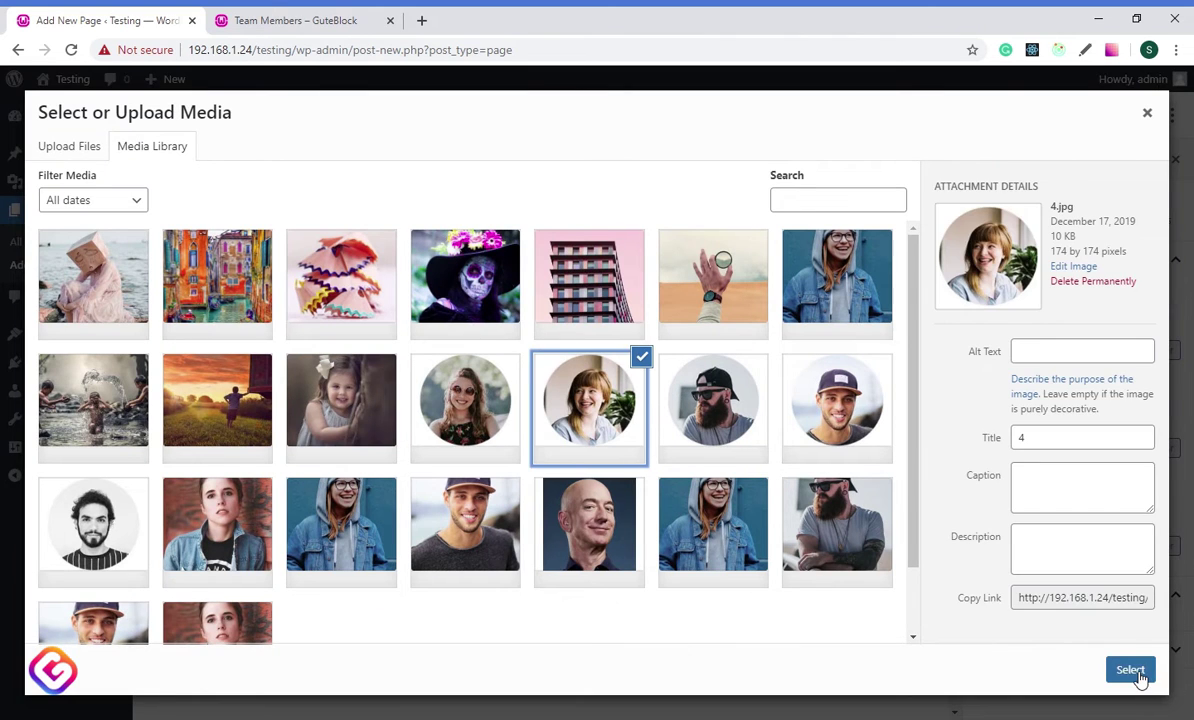
left_click(1141, 677)
Enter the fourth member's full name and the member info "Client Director"
left_click(690, 374)
type("Jesse K")
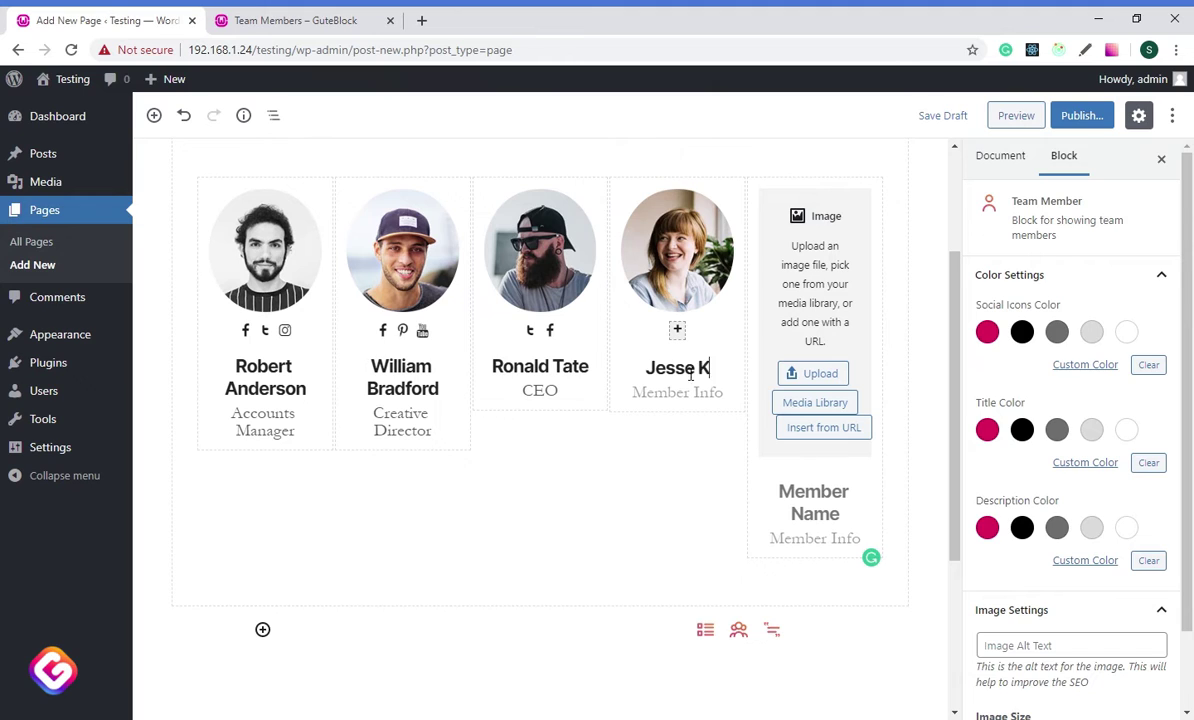
type("oenig")
left_click(653, 402)
type("Client D")
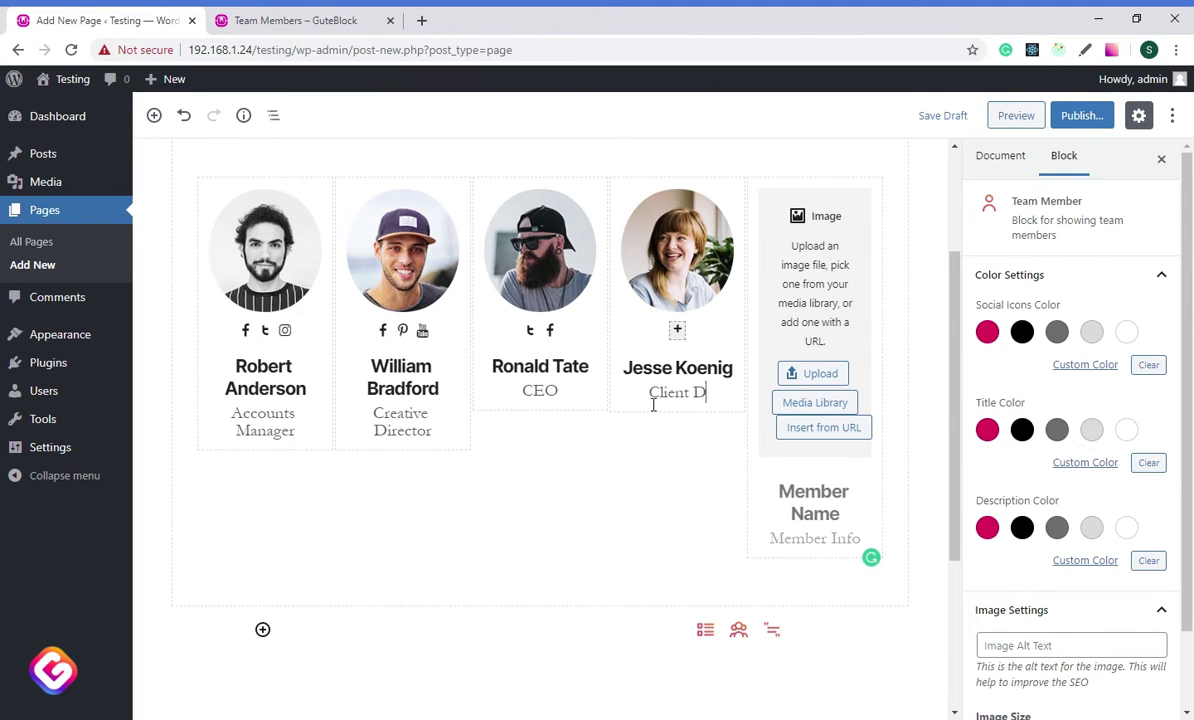
type("irector")
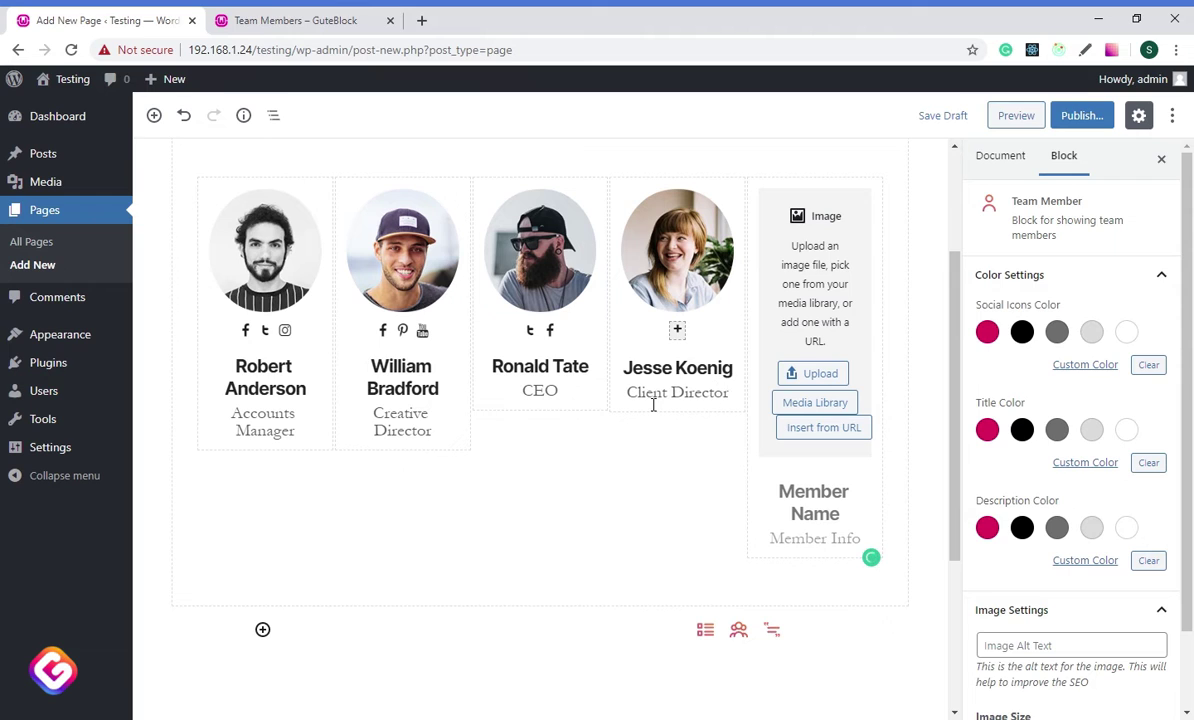
Add Facebook, Youtube and Instagram social icons to the fourth member
left_click(678, 330)
left_click(682, 405)
left_click(633, 462)
left_click(706, 330)
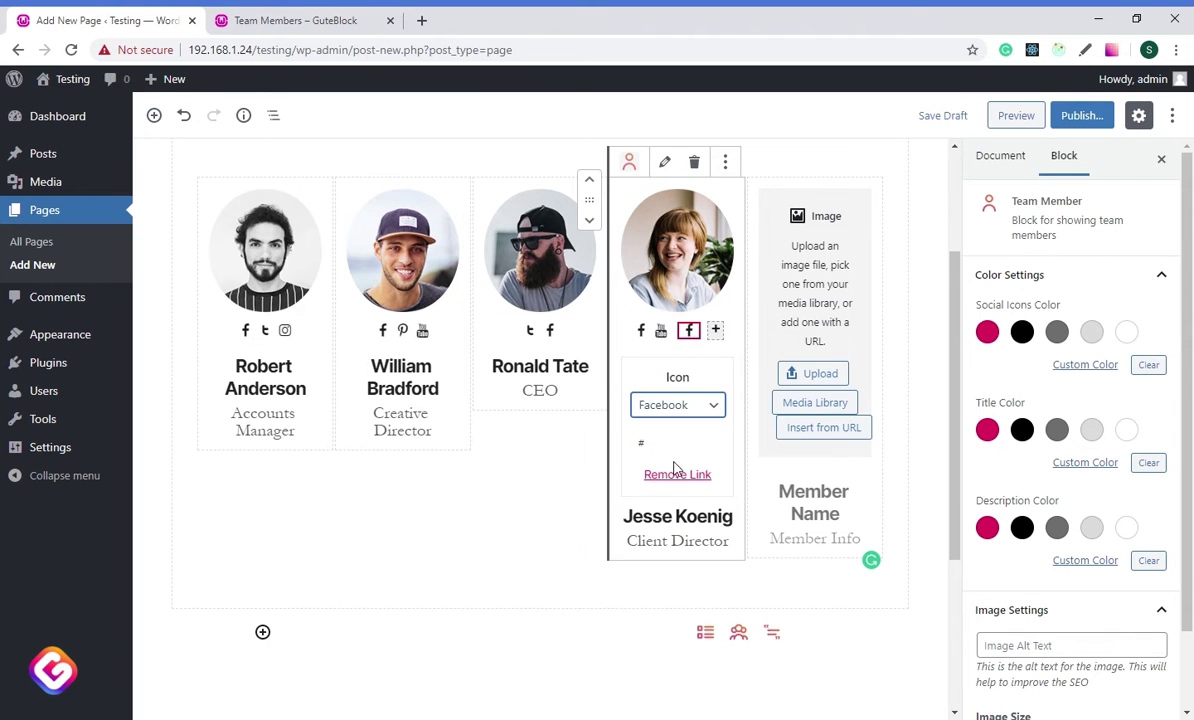
left_click(678, 405)
left_click(634, 437)
Set the fifth member's image to the media library's round portrait of the woman wearing sunglasses
left_click(783, 466)
left_click(815, 403)
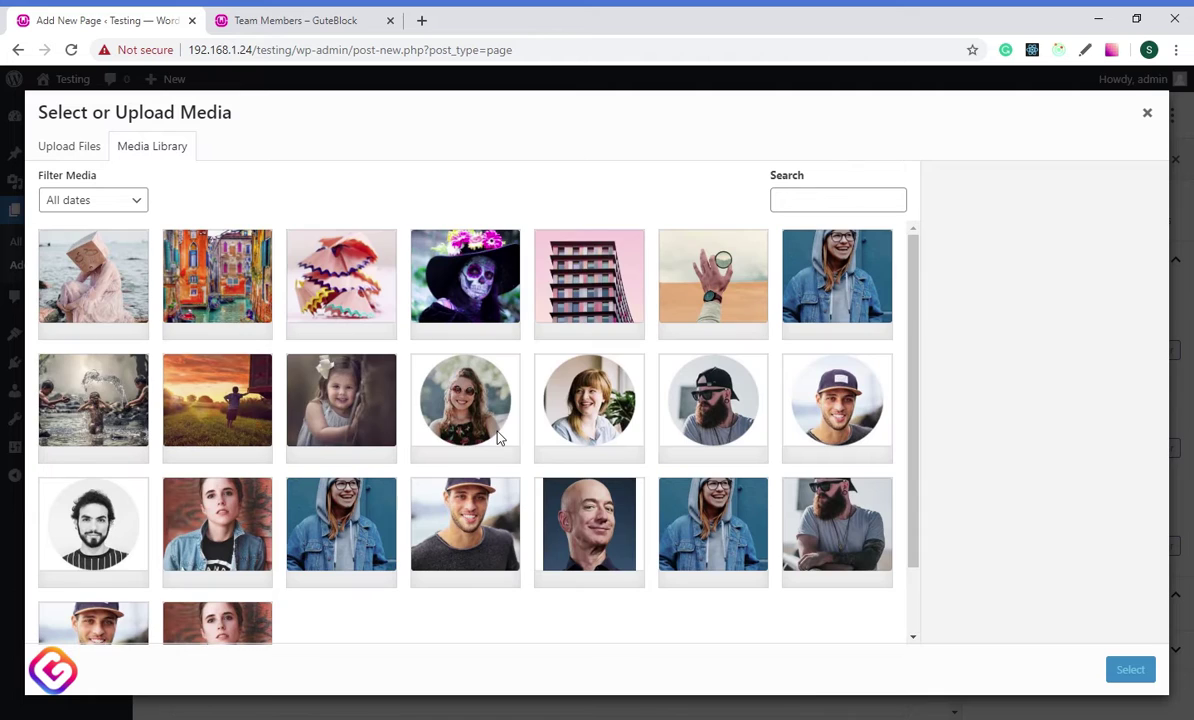
left_click(465, 400)
left_click(1130, 669)
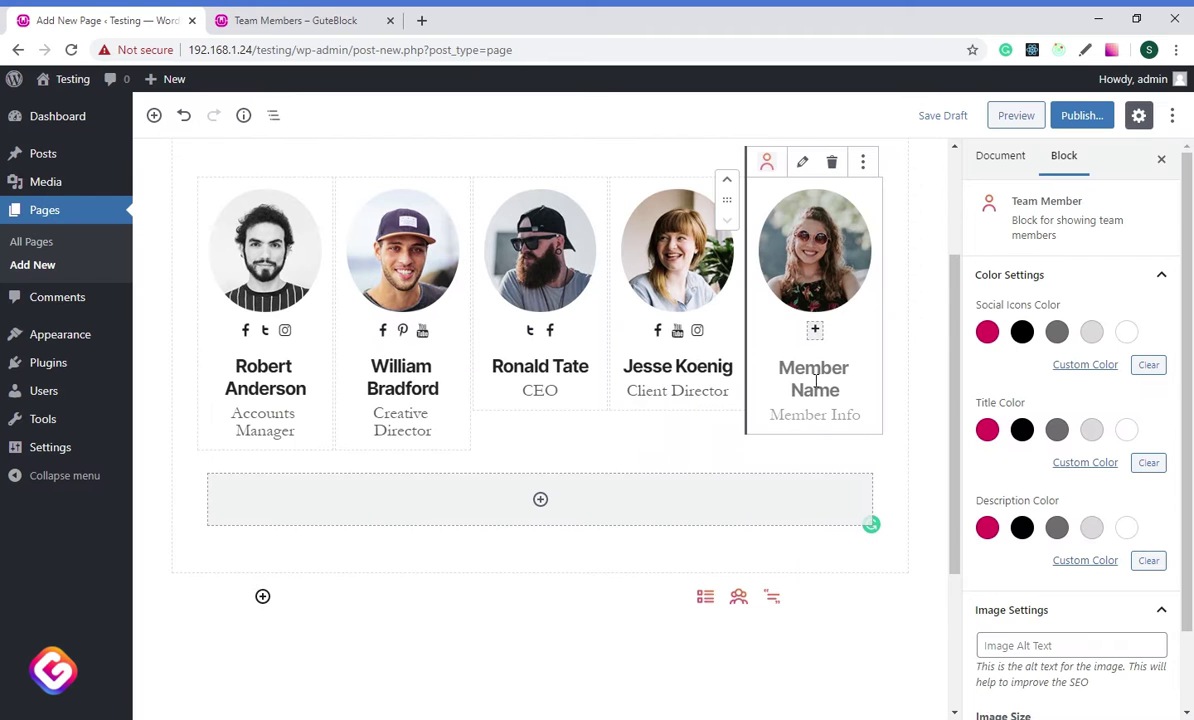
Add Facebook and Twitter social icons to the fifth member, entering # as the Twitter link
left_click(815, 333)
left_click(836, 330)
left_click(815, 404)
left_click(815, 436)
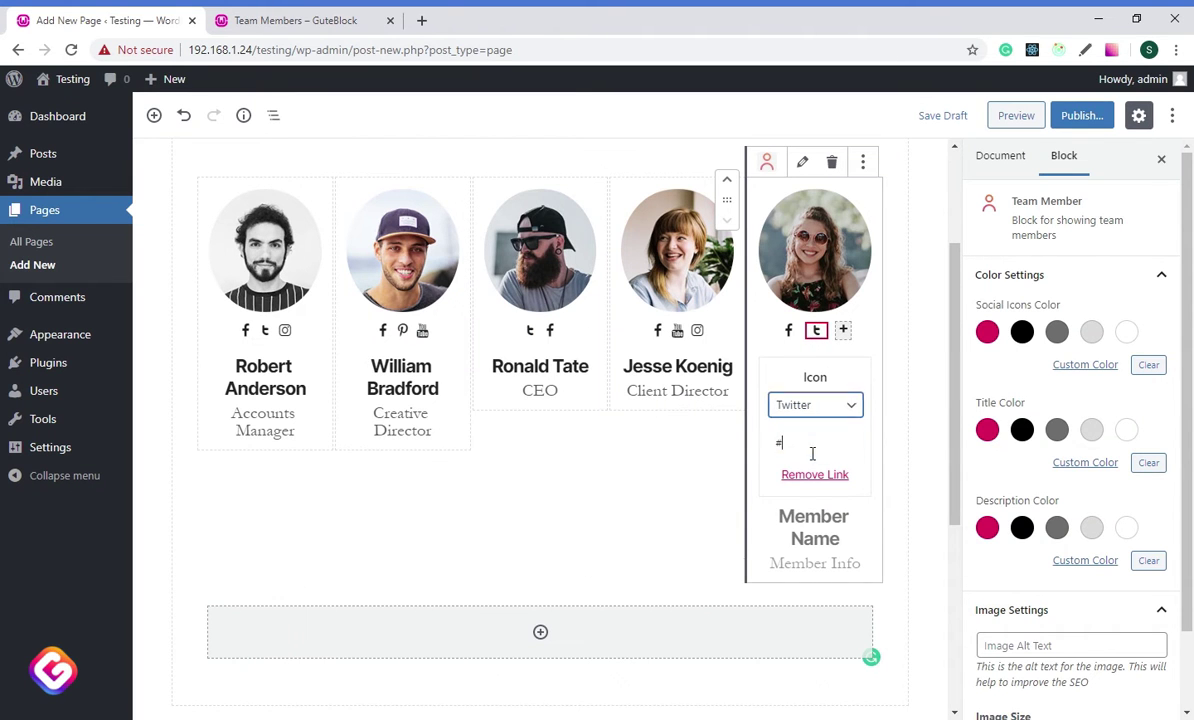
Enter the fifth member's full name and the member info "Copywriter"
left_click(832, 536)
type("Alic")
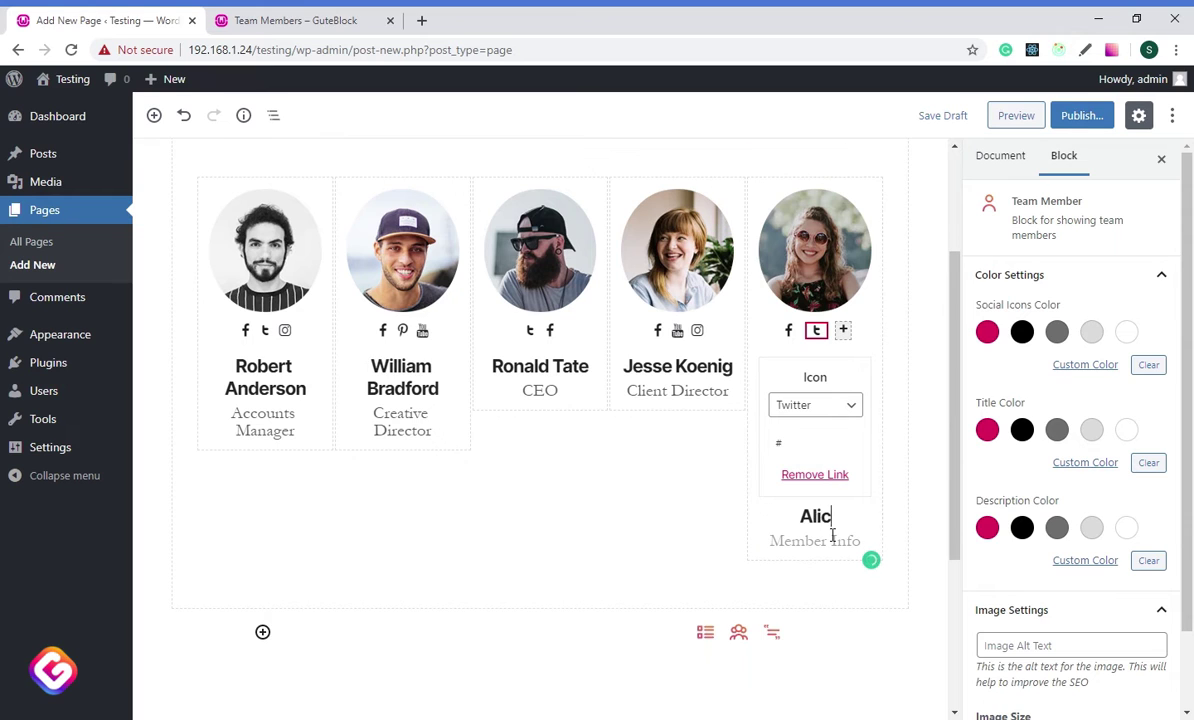
type("ia Forester")
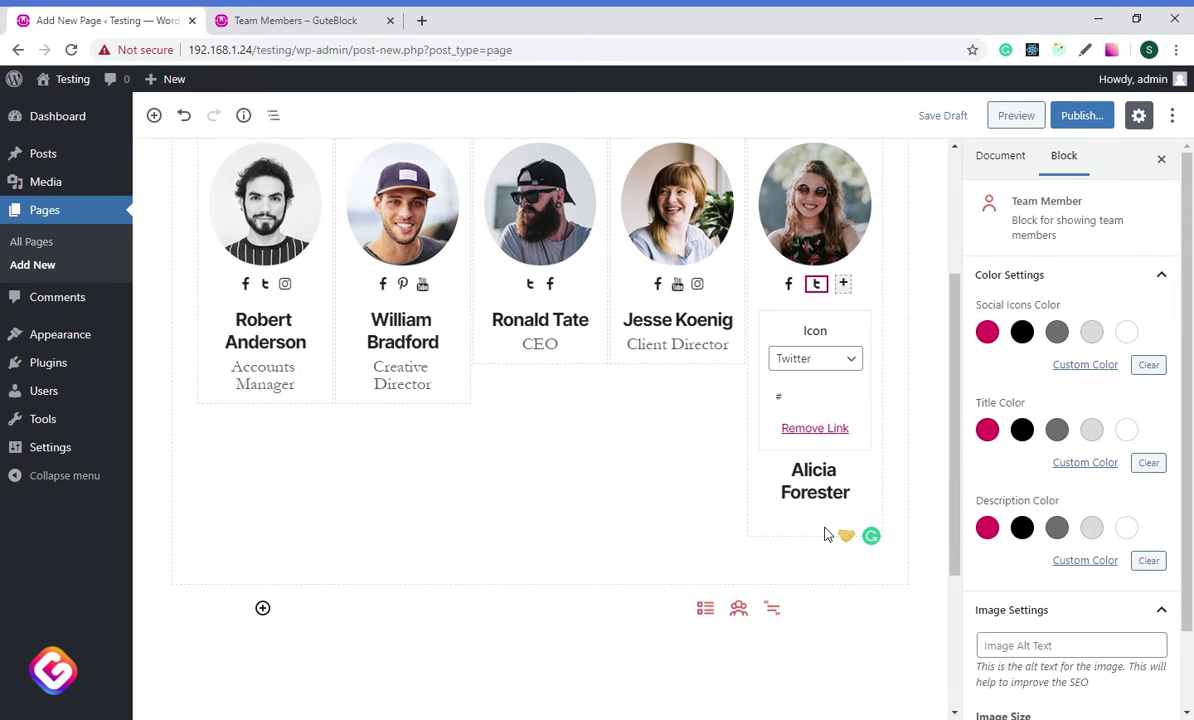
type("Copywriter")
left_click(832, 540)
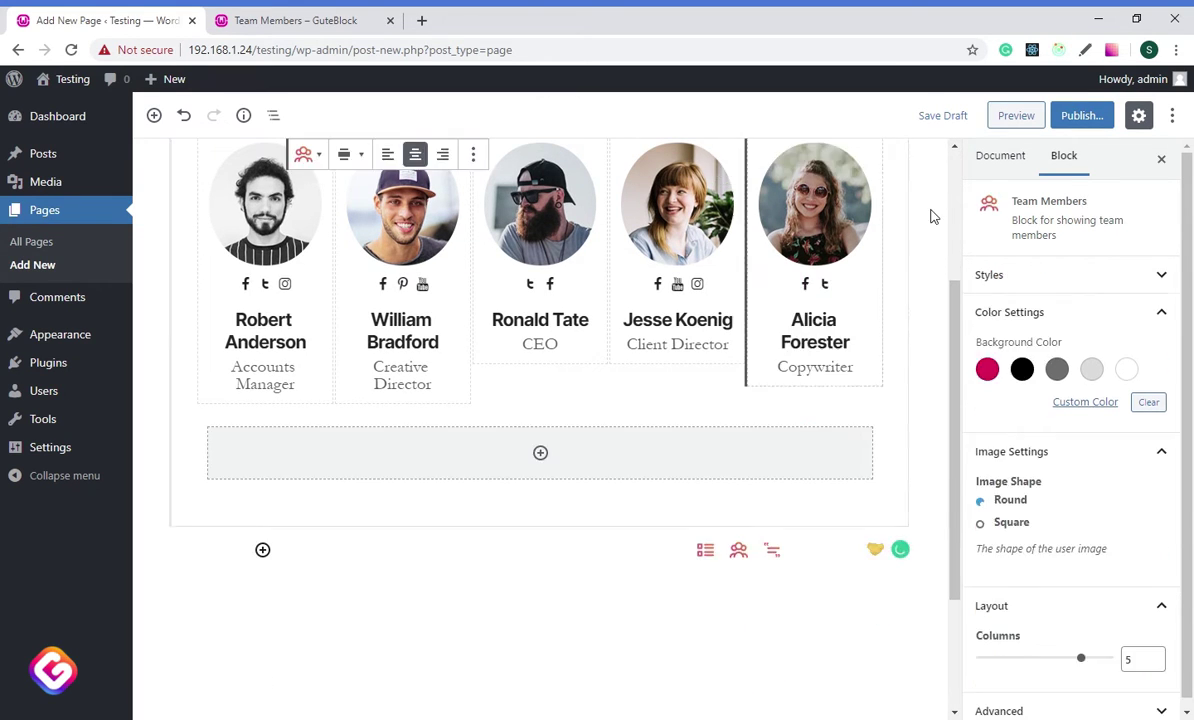
Try several background colors on the Team Members block, settling on white, and keep the image shape Round after trying Square
scroll(800, 300, "up", 2)
left_click(987, 370)
left_click(1022, 370)
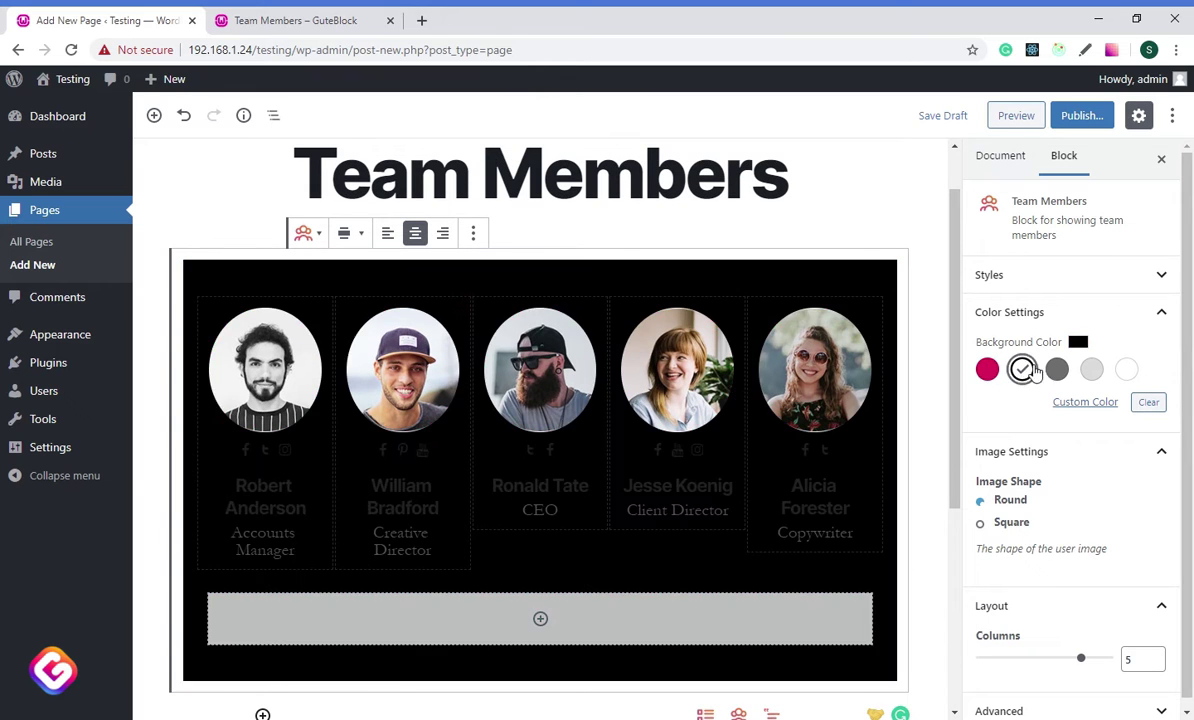
left_click(1057, 370)
left_click(1126, 370)
left_click(1011, 523)
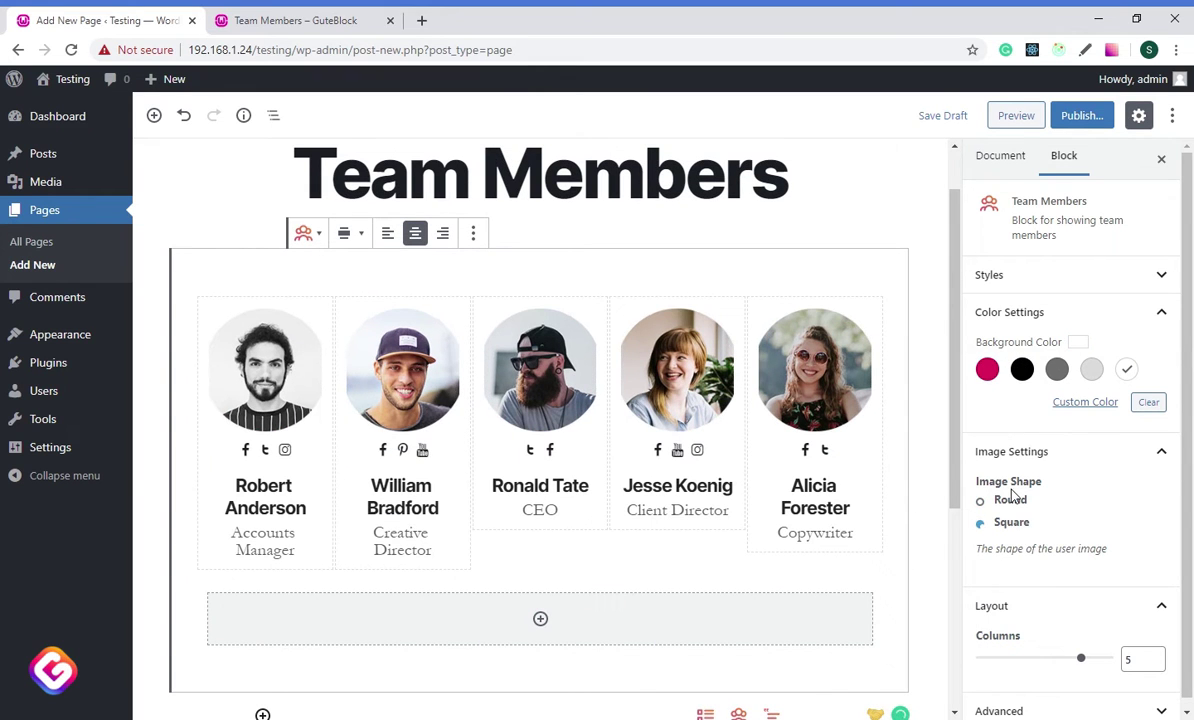
left_click(1008, 500)
Show the available layout styles for the whole Team Members block
left_click(777, 371)
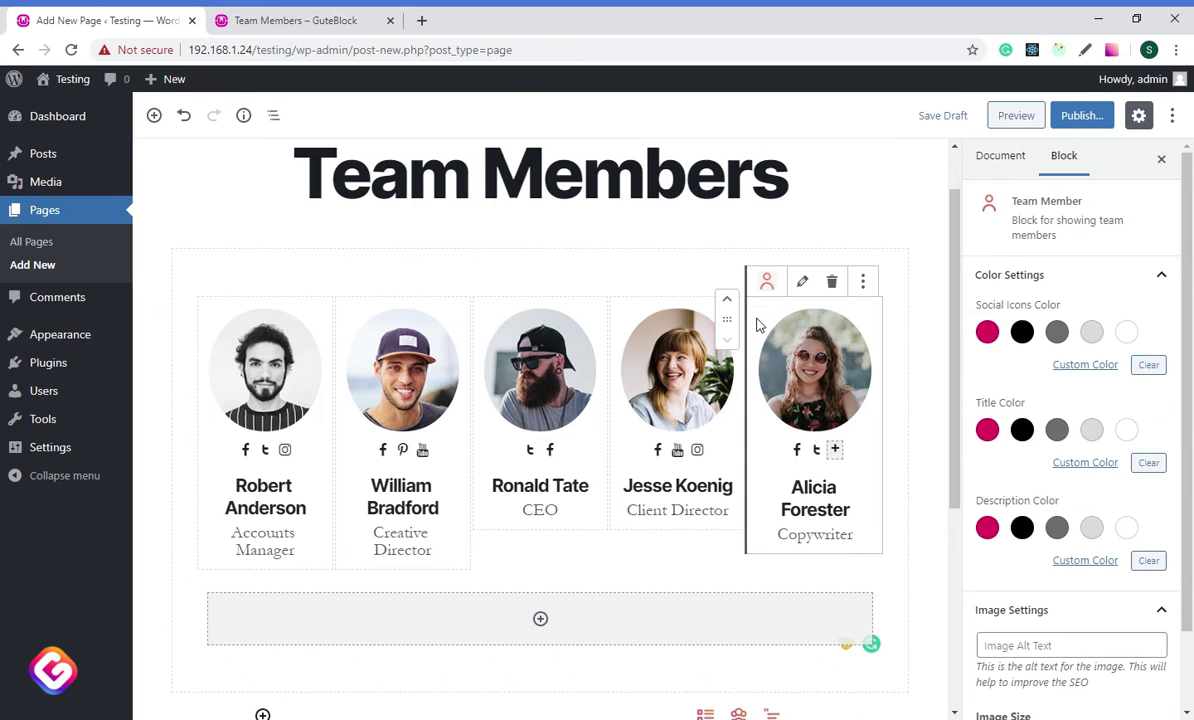
left_click(305, 265)
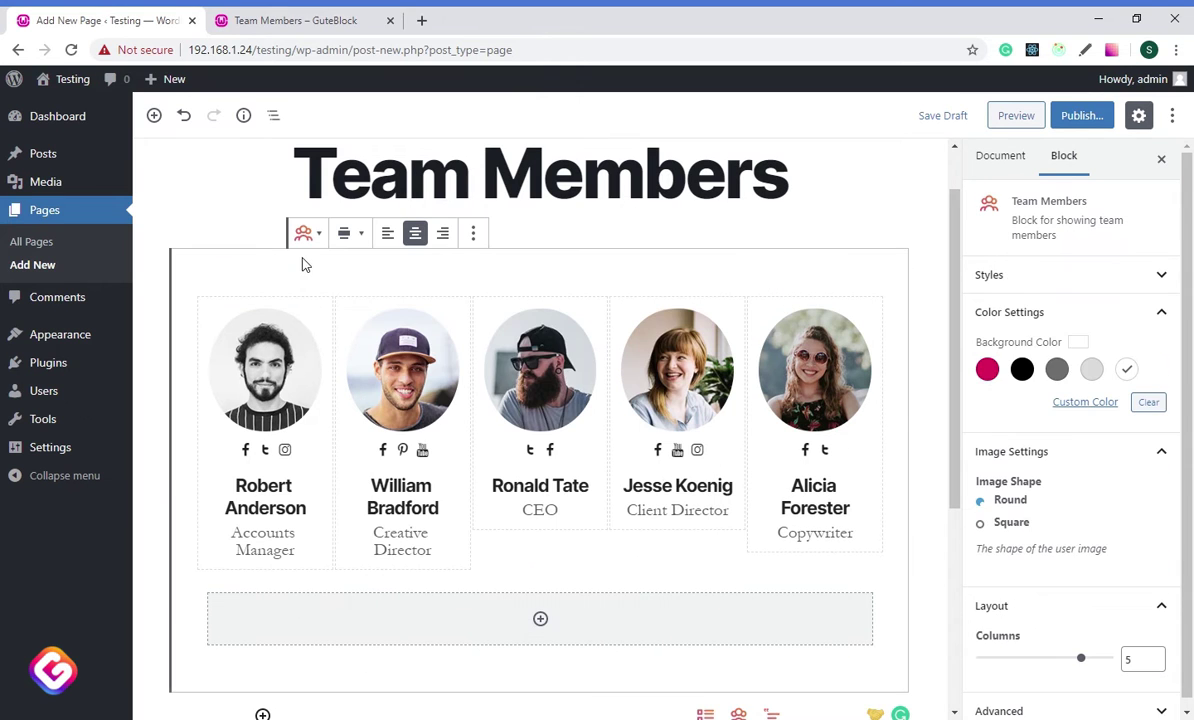
left_click(1036, 276)
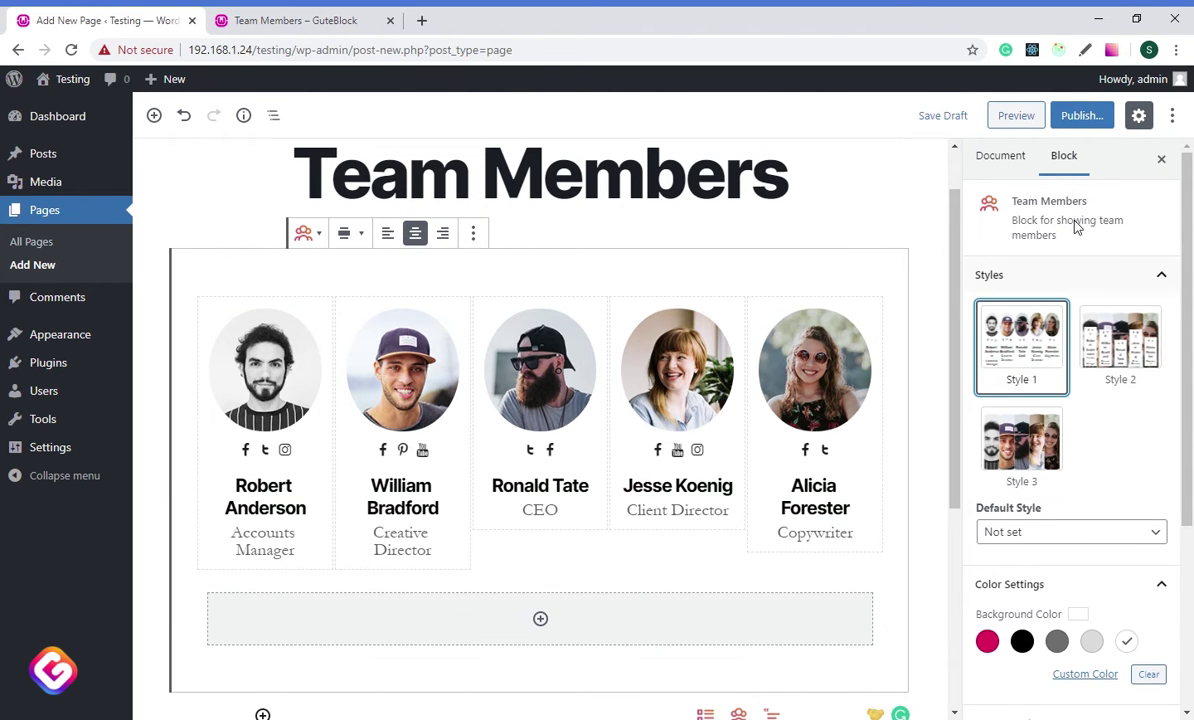
Publish the Team Members page and view the live page
left_click(1080, 115)
left_click(1083, 115)
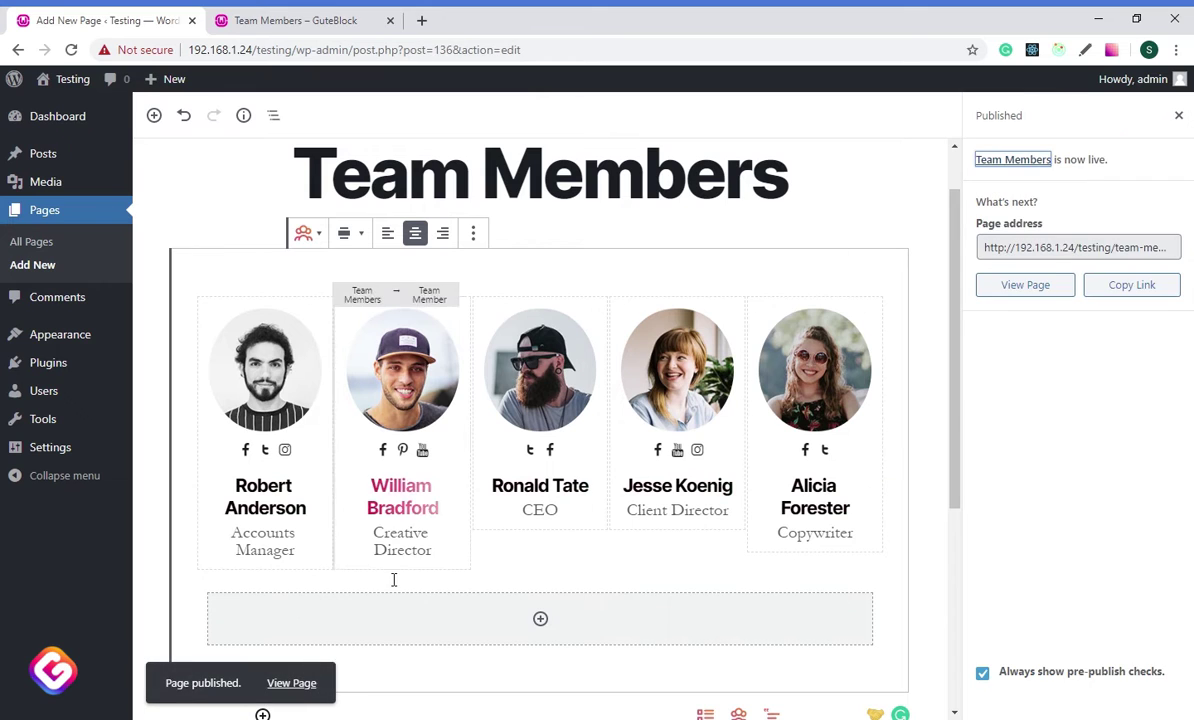
left_click(300, 683)
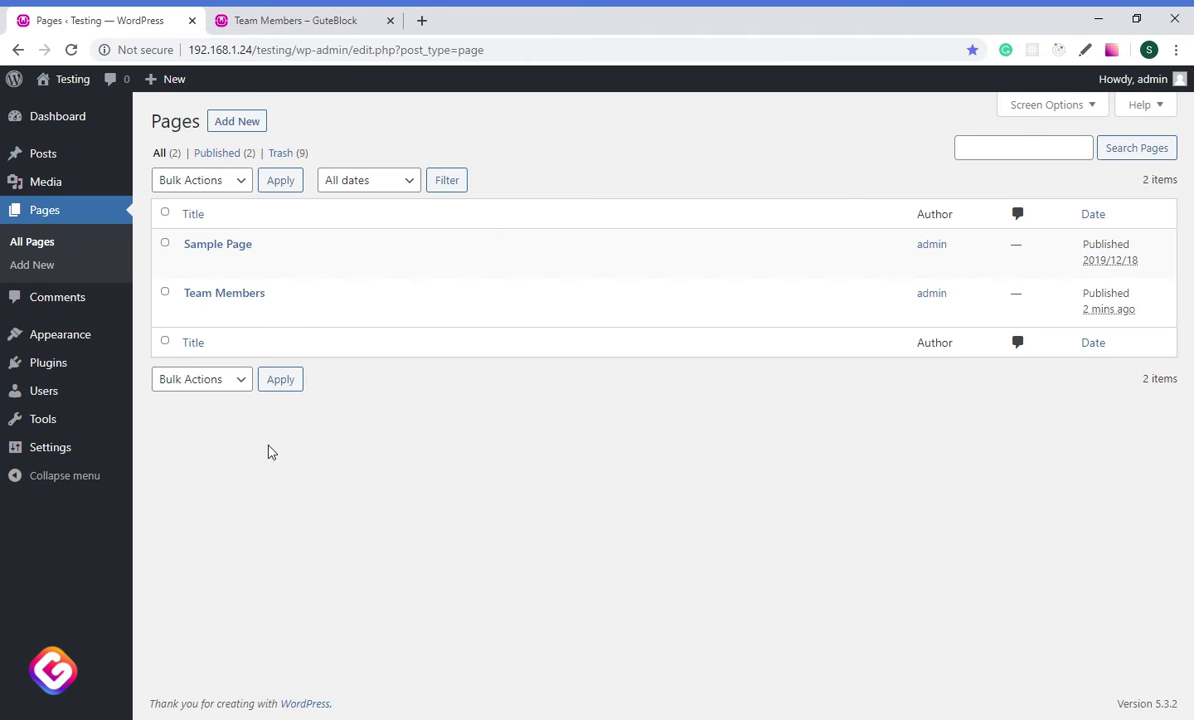
Reopen the Team Members page for editing and insert a second Guteblock Team Members block below the existing one
left_click(240, 292)
scroll(230, 375, "down", 3)
left_click(262, 368)
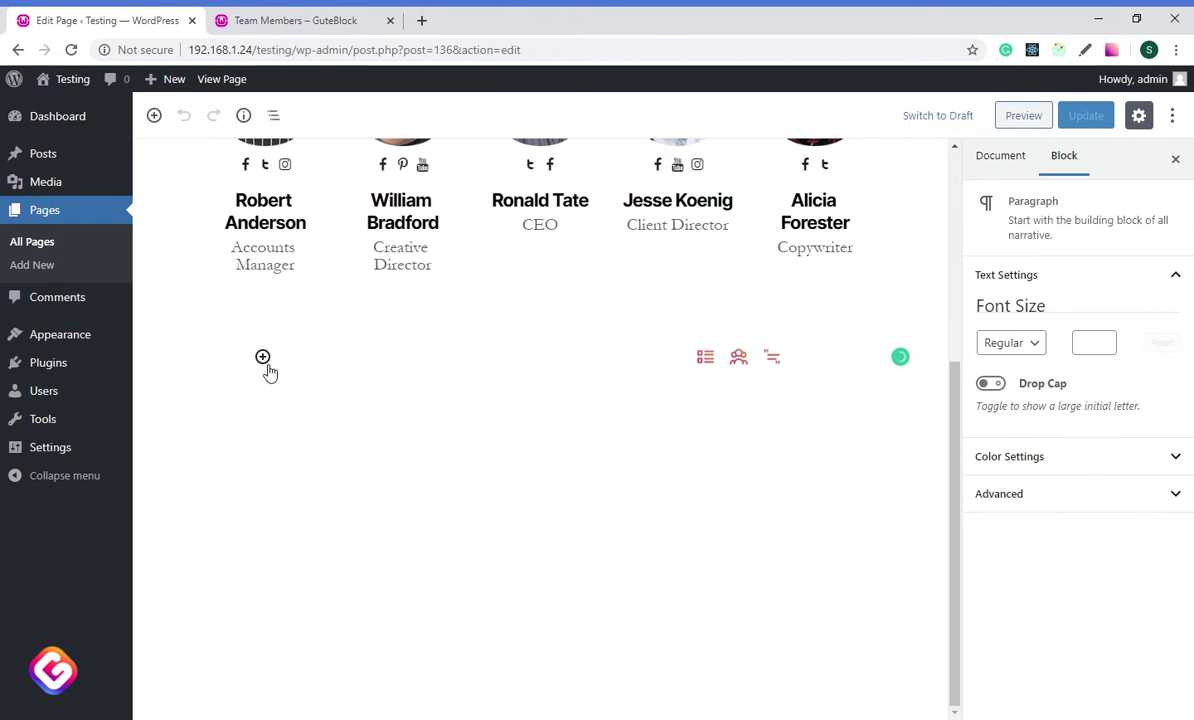
left_click(262, 356)
scroll(381, 600, "down", 5)
left_click(358, 685)
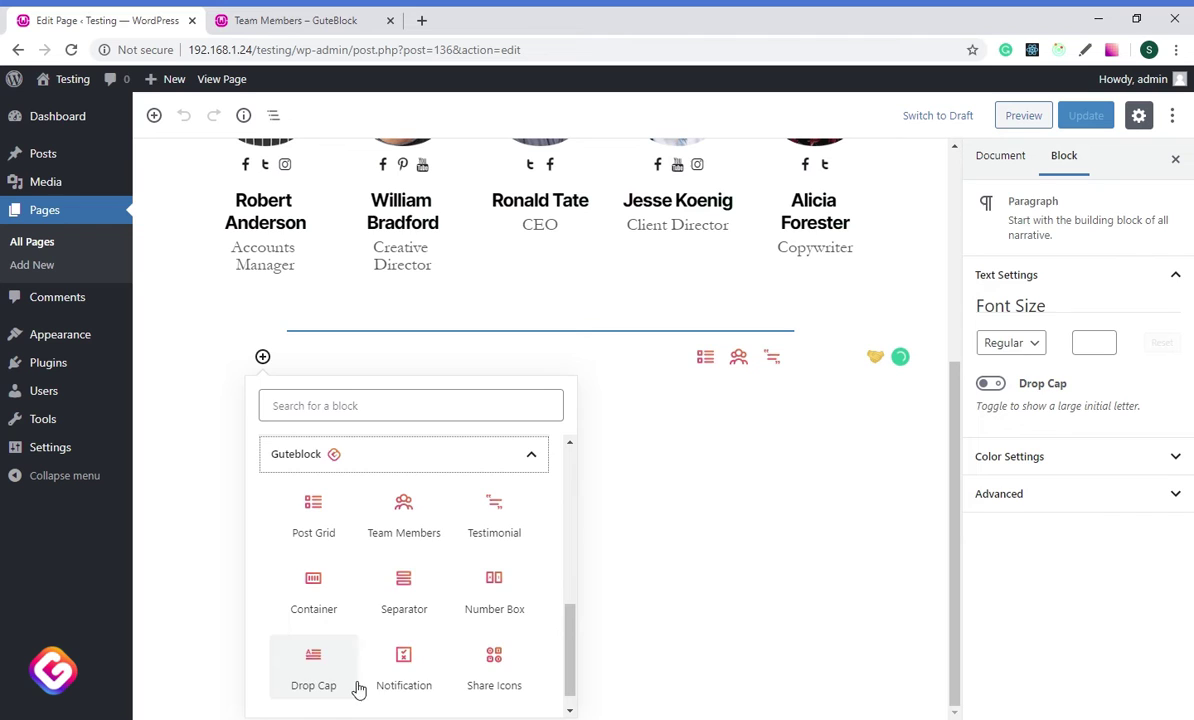
left_click(404, 525)
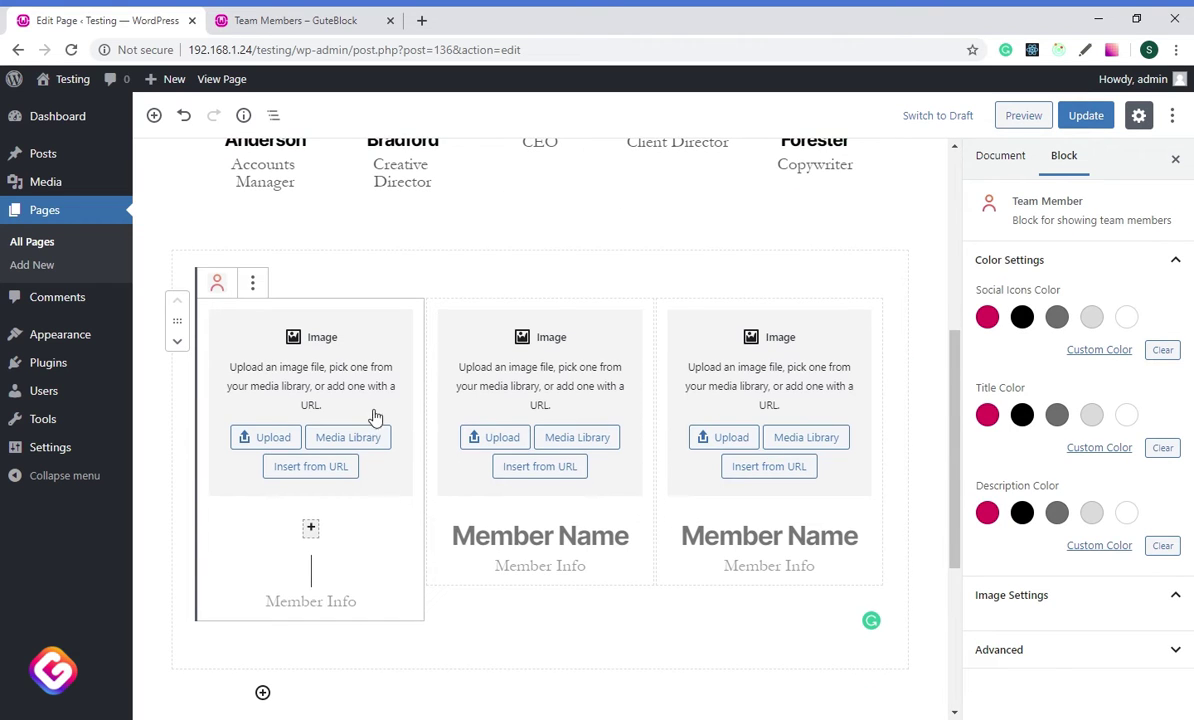
Set the new Team Members block to 4 columns and duplicate its third member placeholder to create a fourth
left_click(325, 268)
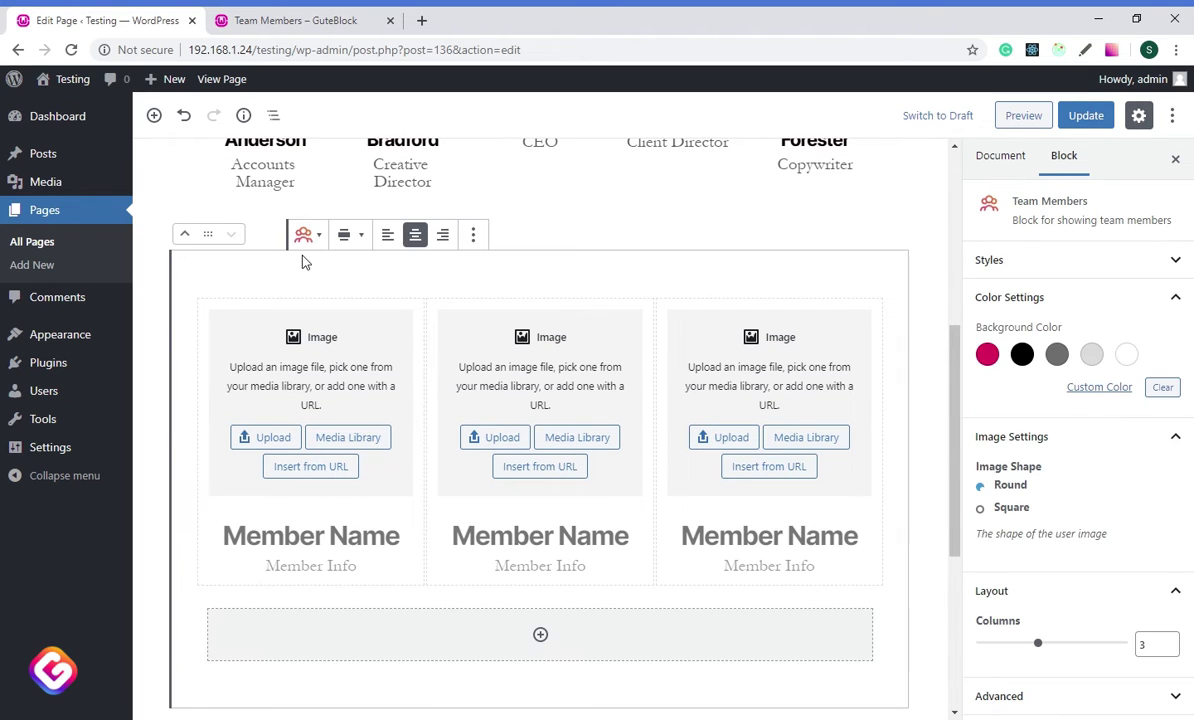
left_click(1060, 645)
left_click(703, 298)
left_click(598, 284)
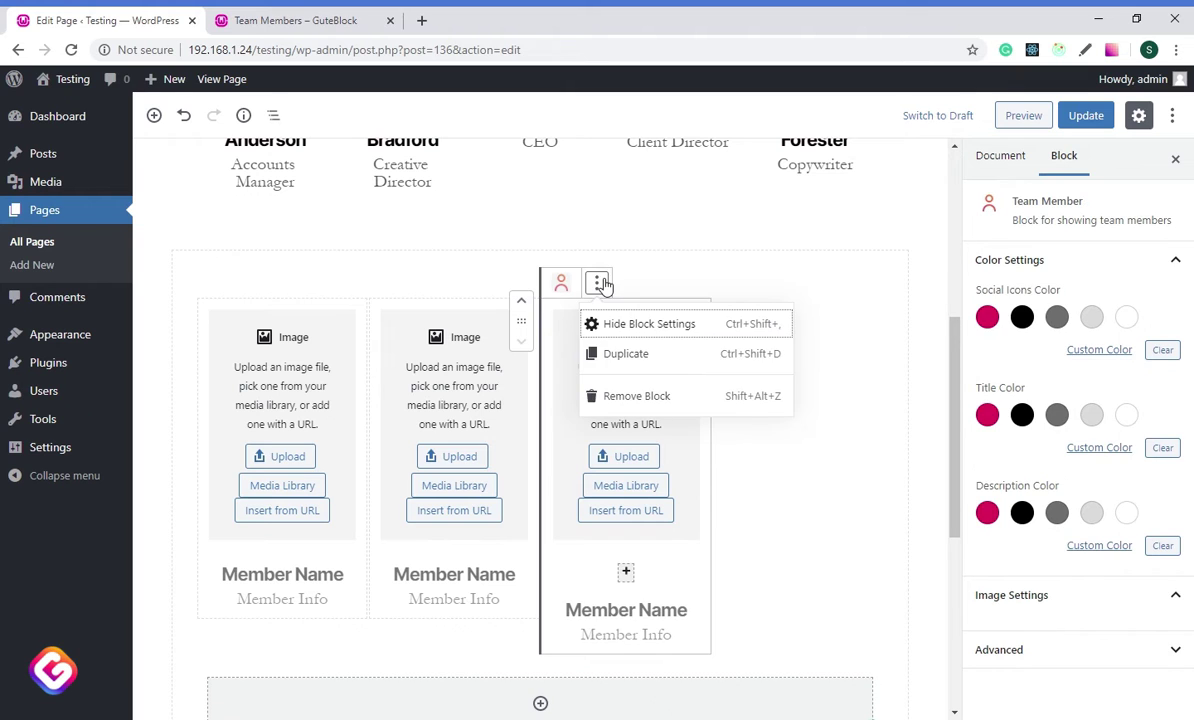
left_click(620, 426)
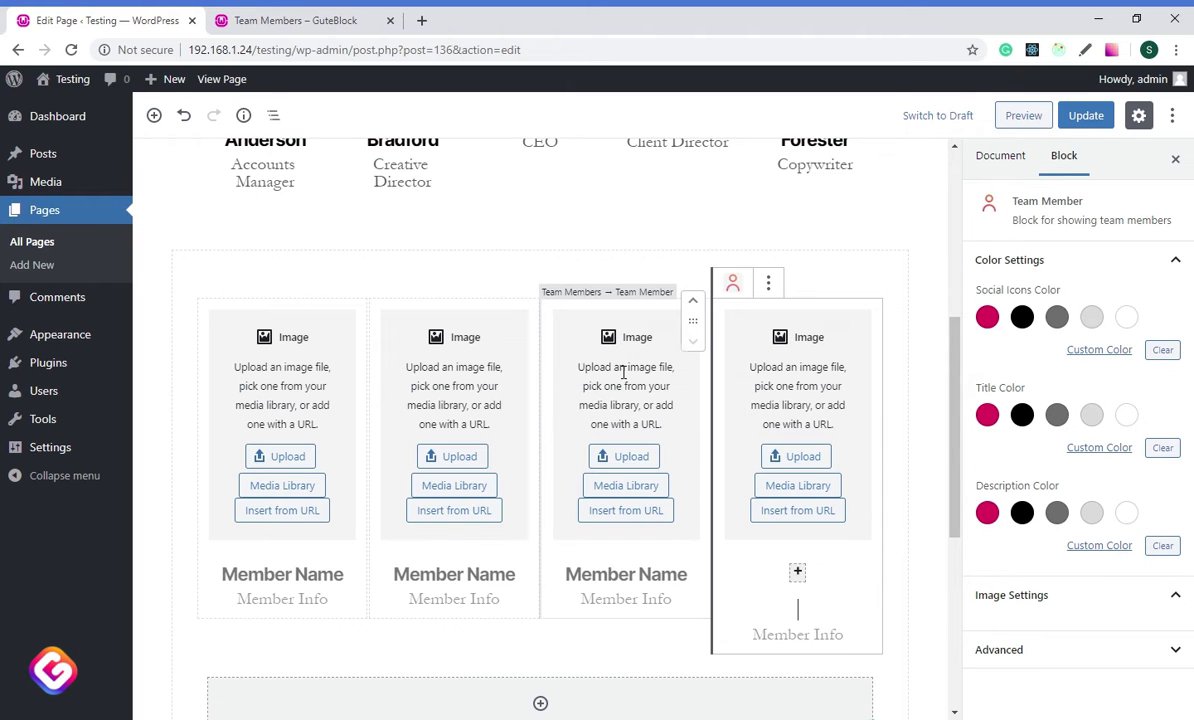
Set the new block's first member image to team-1-1.jpg, the woman in a denim jacket, from the media library
left_click(282, 486)
left_click(240, 525)
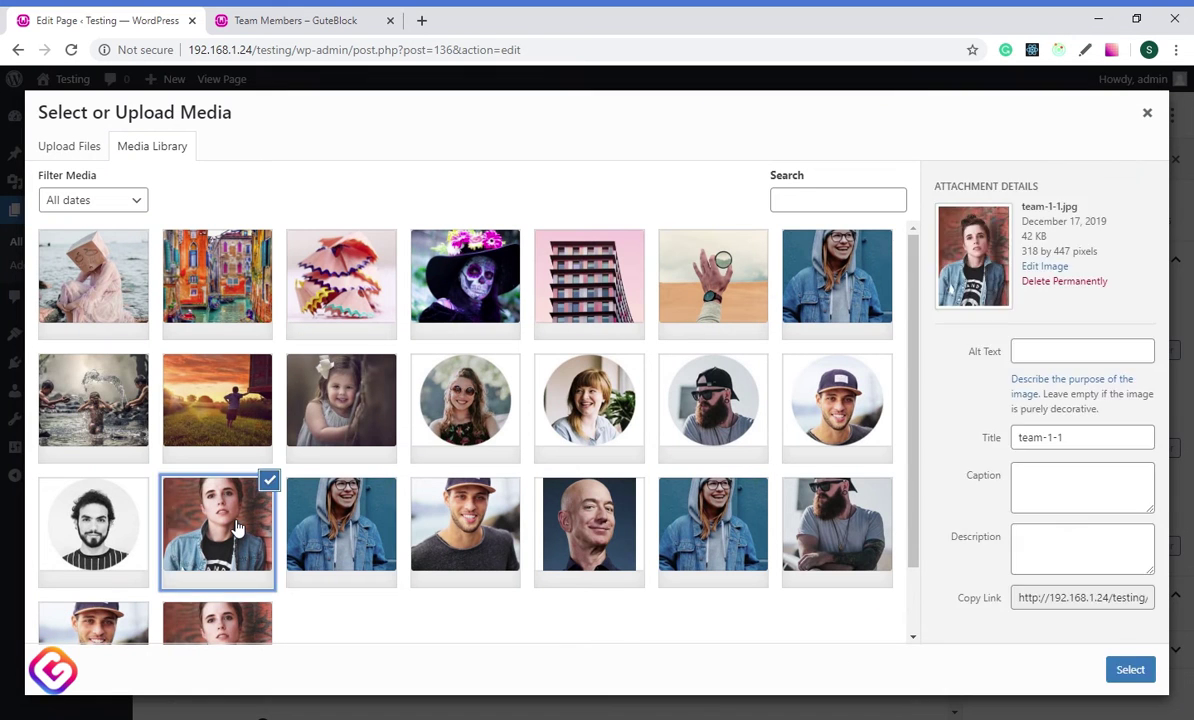
left_click(1132, 680)
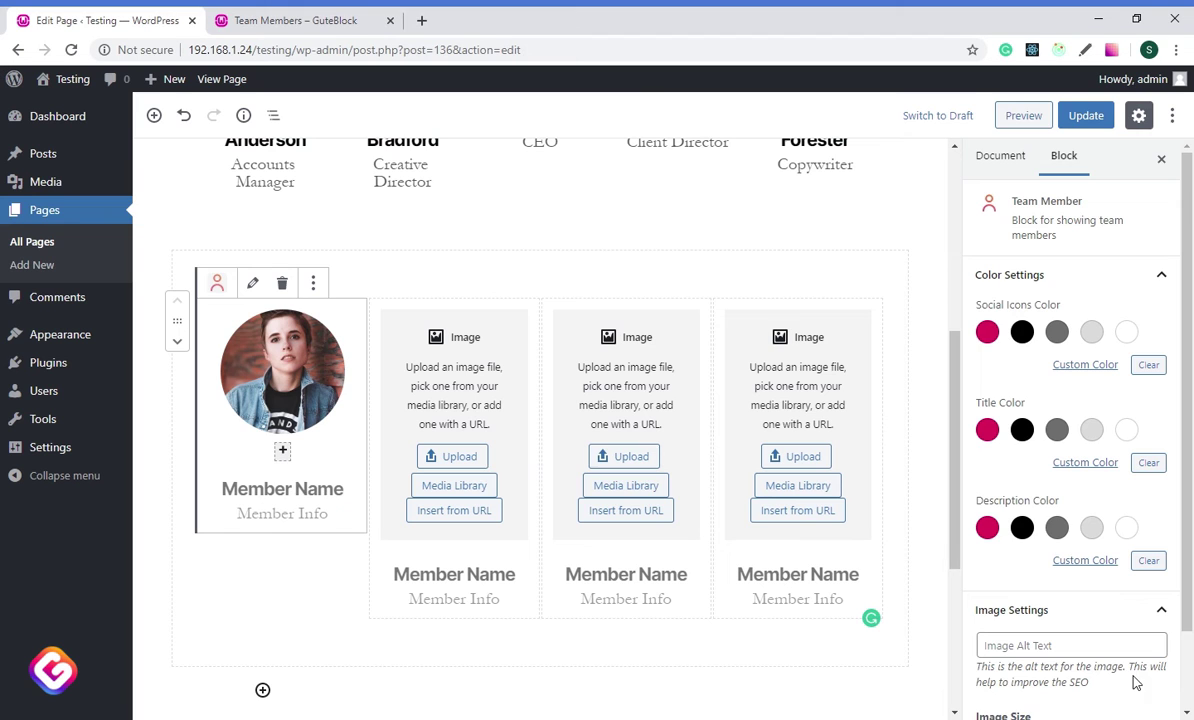
Enter the first member's first name and the member info "Account Manager" in the new block
left_click(250, 490)
type("Stephanie")
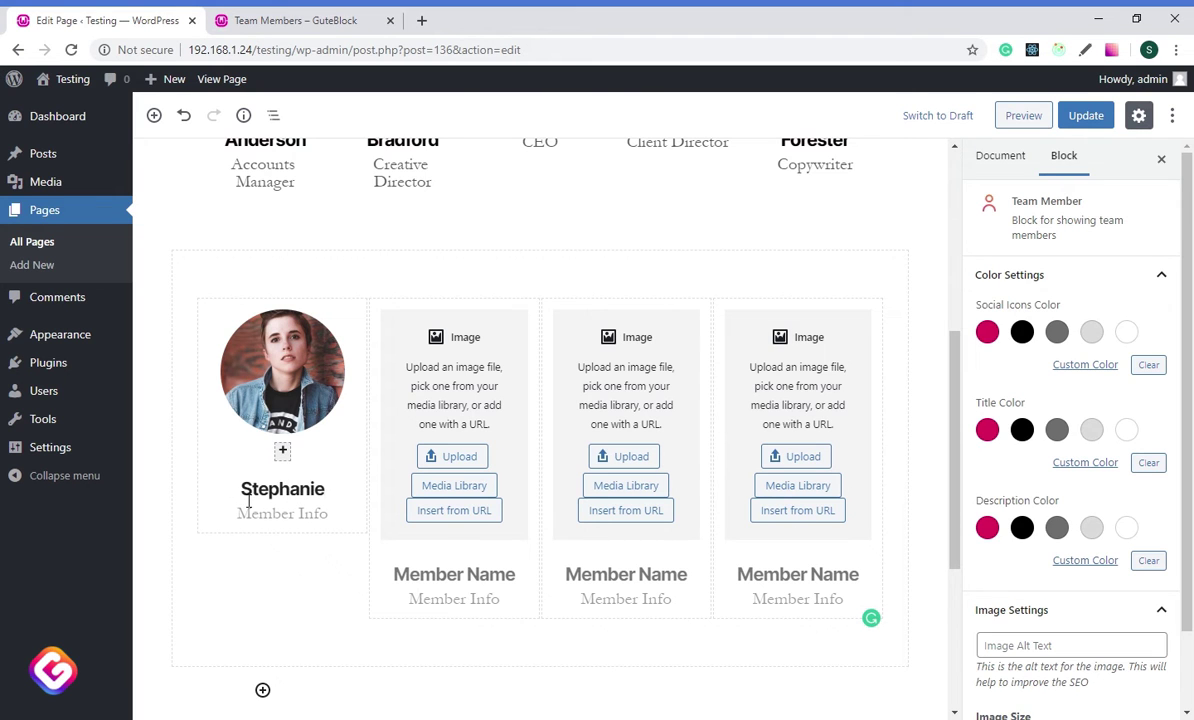
left_click(269, 514)
type("Account Manager")
Set the new block's second member image to the media library's rectangular photo of the smiling man in a cap
left_click(455, 486)
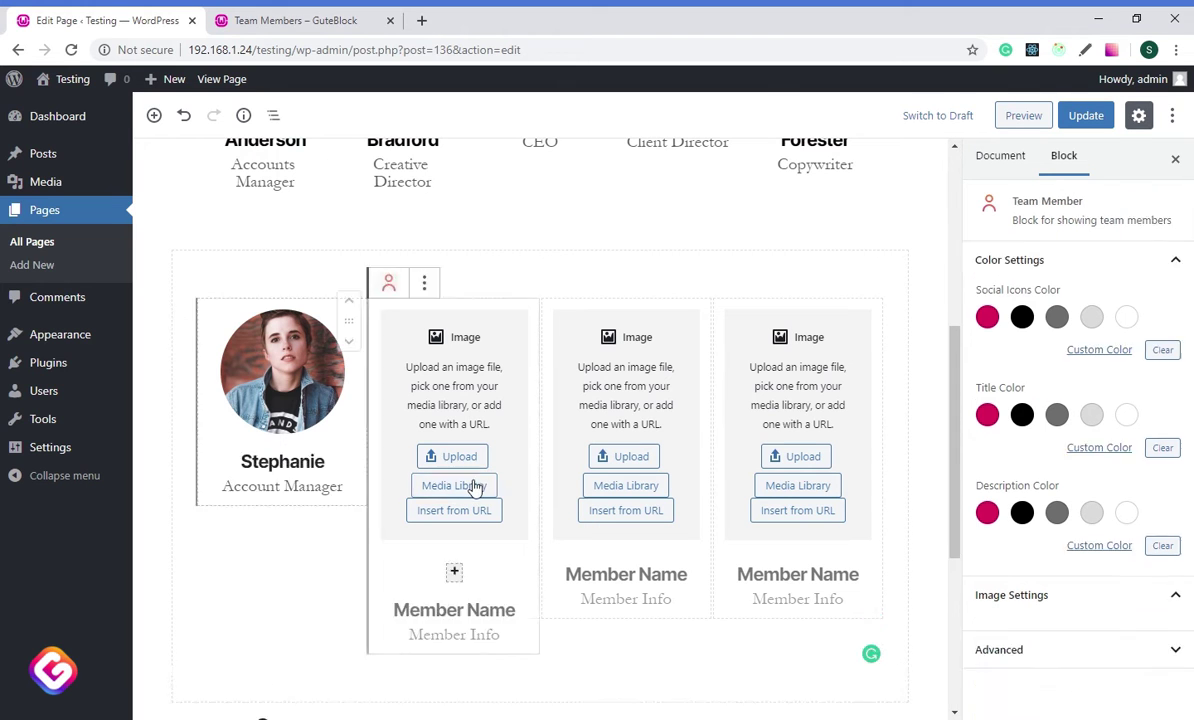
left_click(466, 530)
left_click(1132, 670)
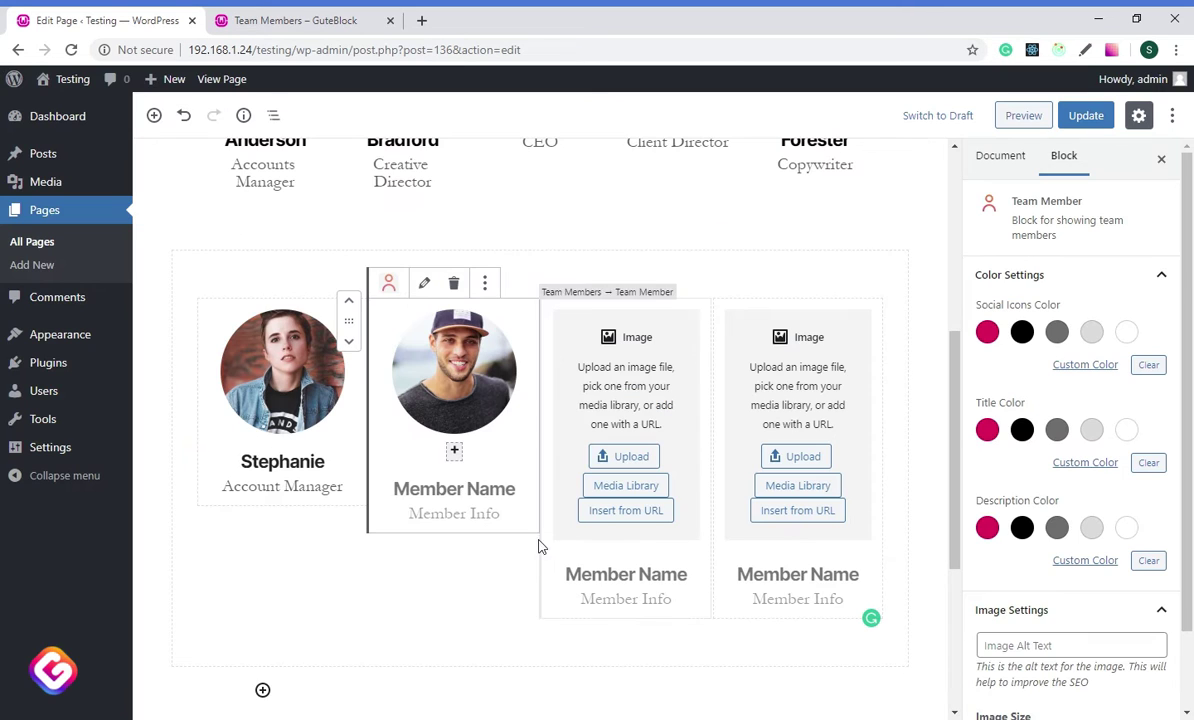
Enter the second member's full name and the member info "Creative Designer" in the new block
left_click(466, 492)
type("William")
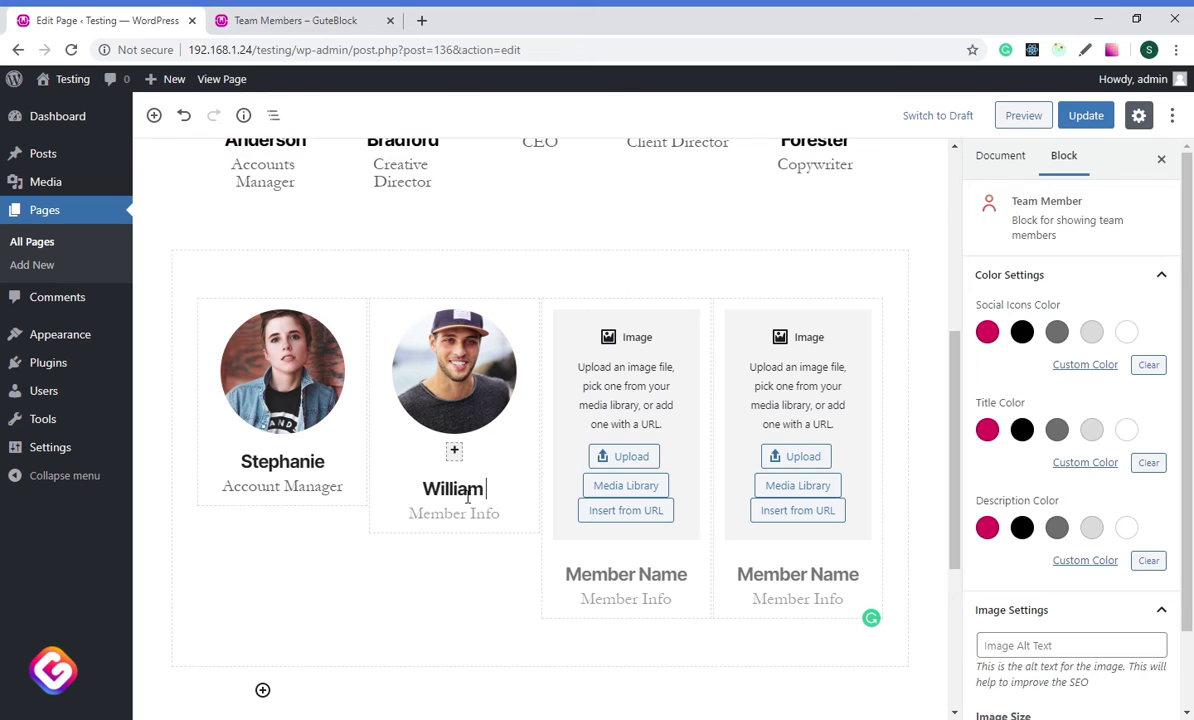
type(" Bradford")
left_click(476, 495)
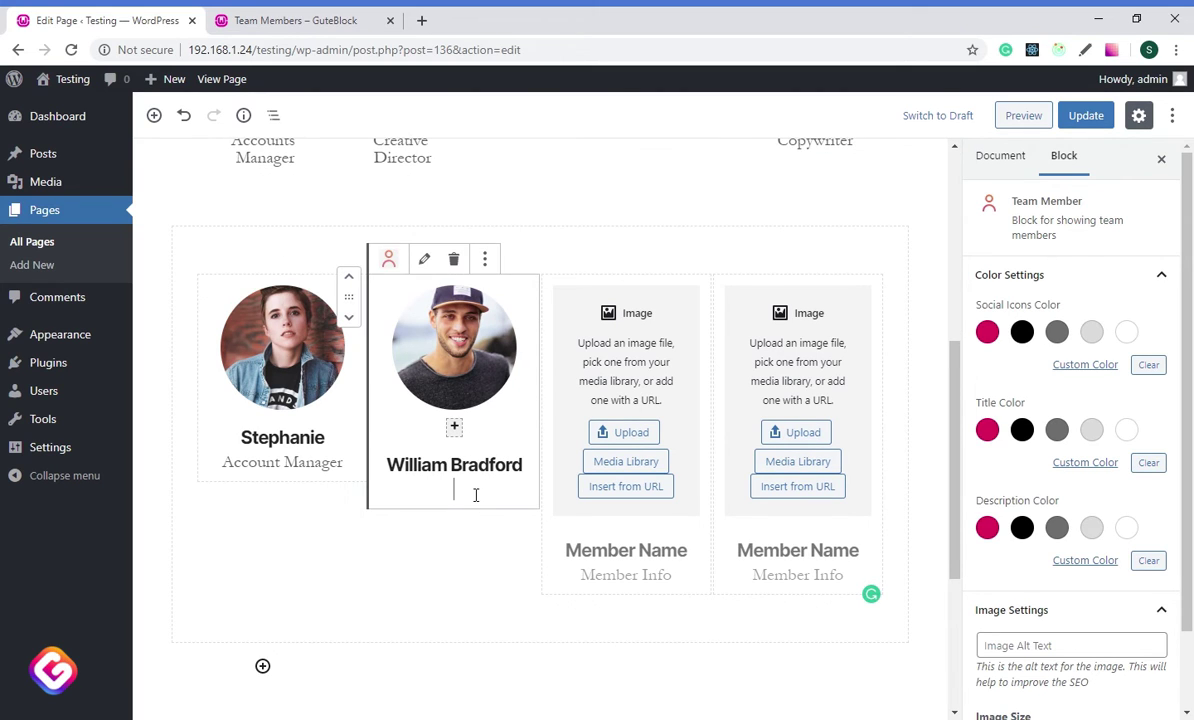
type("Creative Designer")
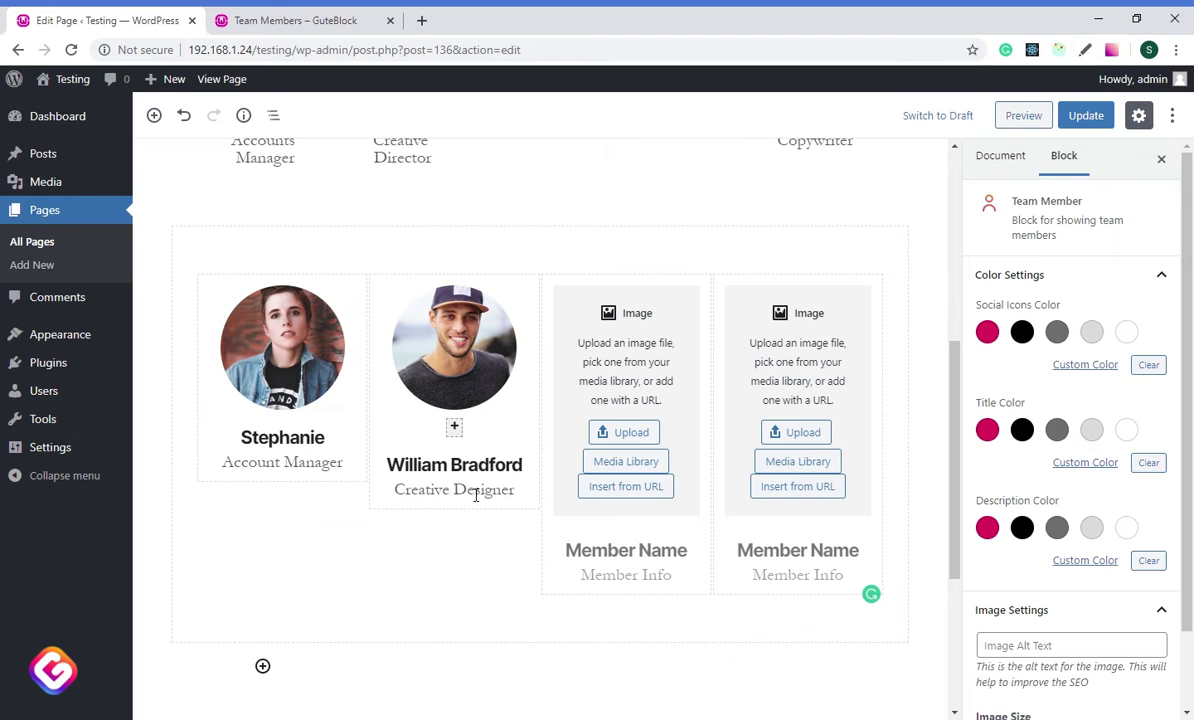
left_click(278, 423)
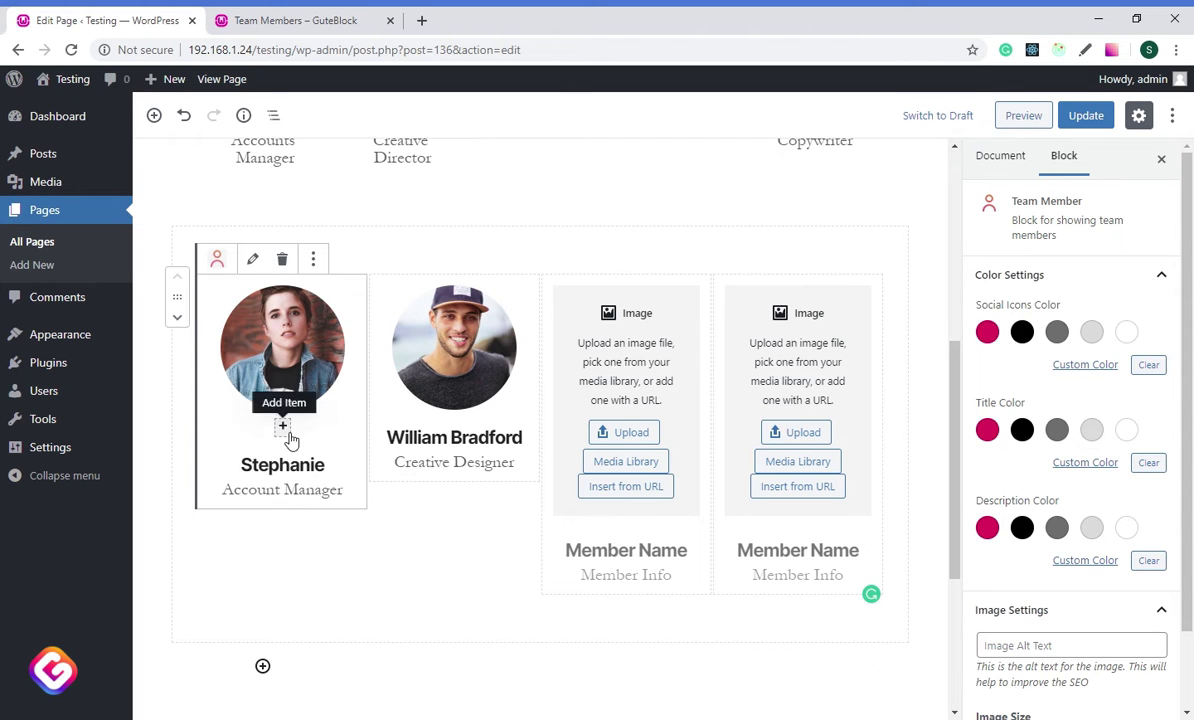
Set the new block's third member image to the media library's rectangular photo of the bearded man with crossed arms
left_click(617, 519)
left_click(625, 461)
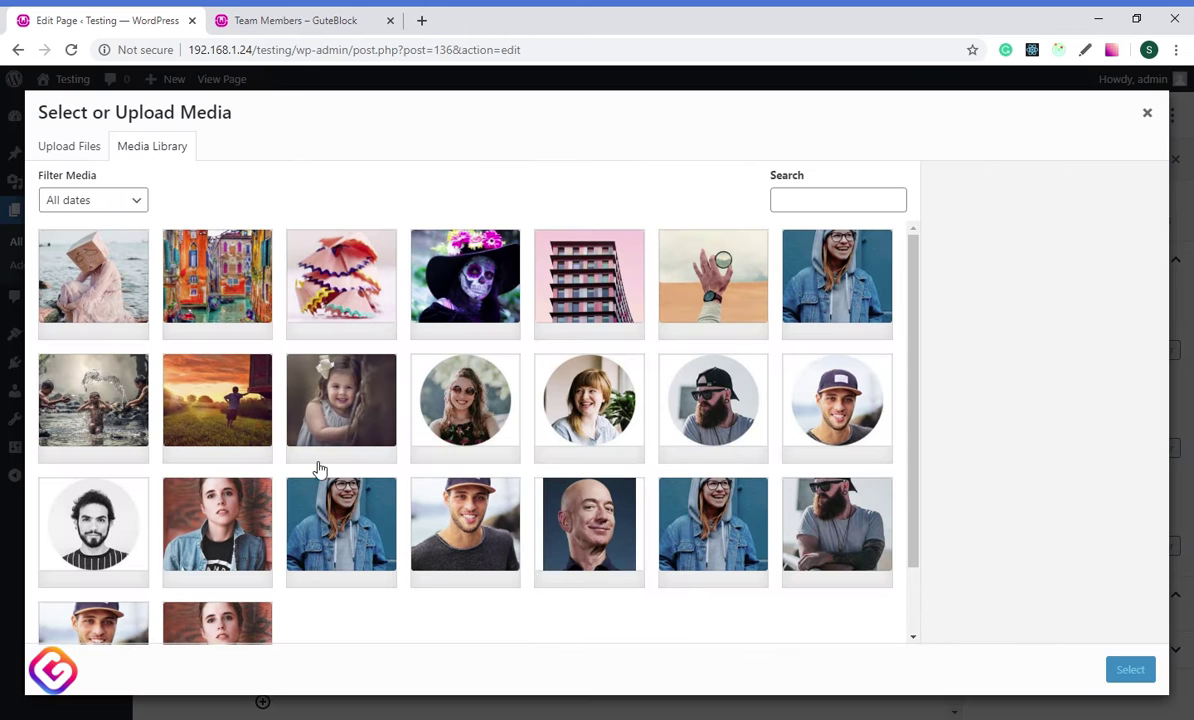
left_click(735, 430)
left_click(837, 524)
left_click(1130, 669)
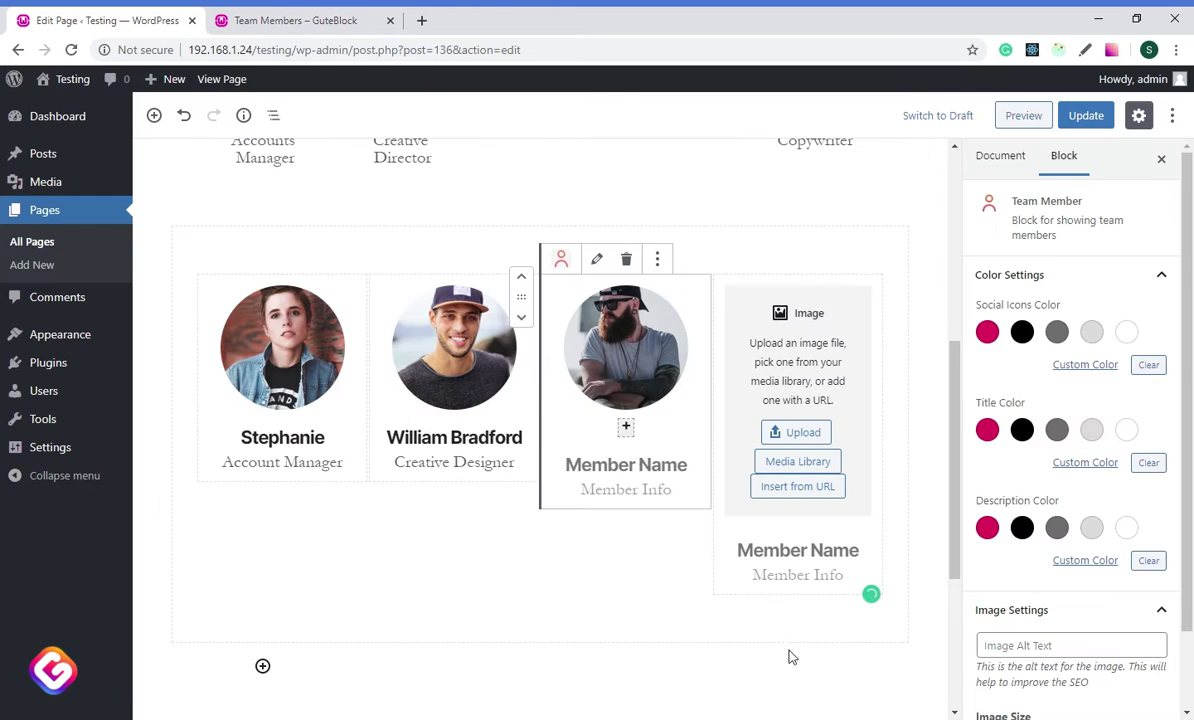
Enter the third member's full name and the member info "CEO" in the new block
left_click(639, 469)
type("Ronald")
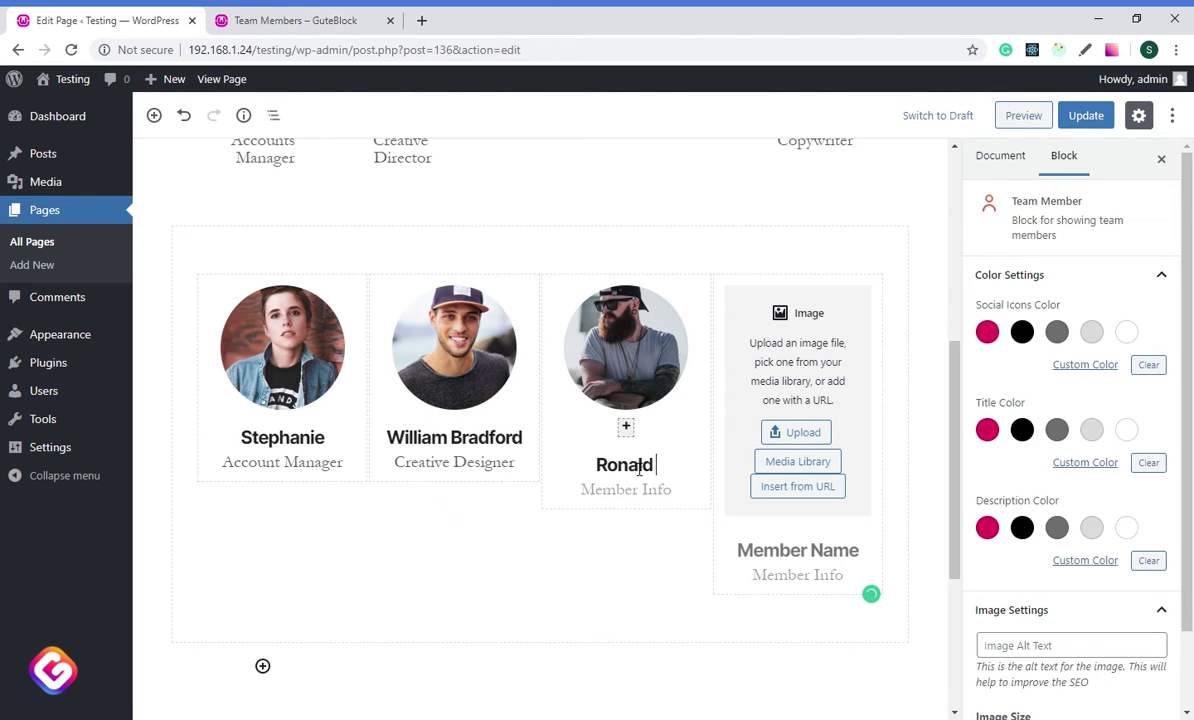
type(" Tate")
key("Tab")
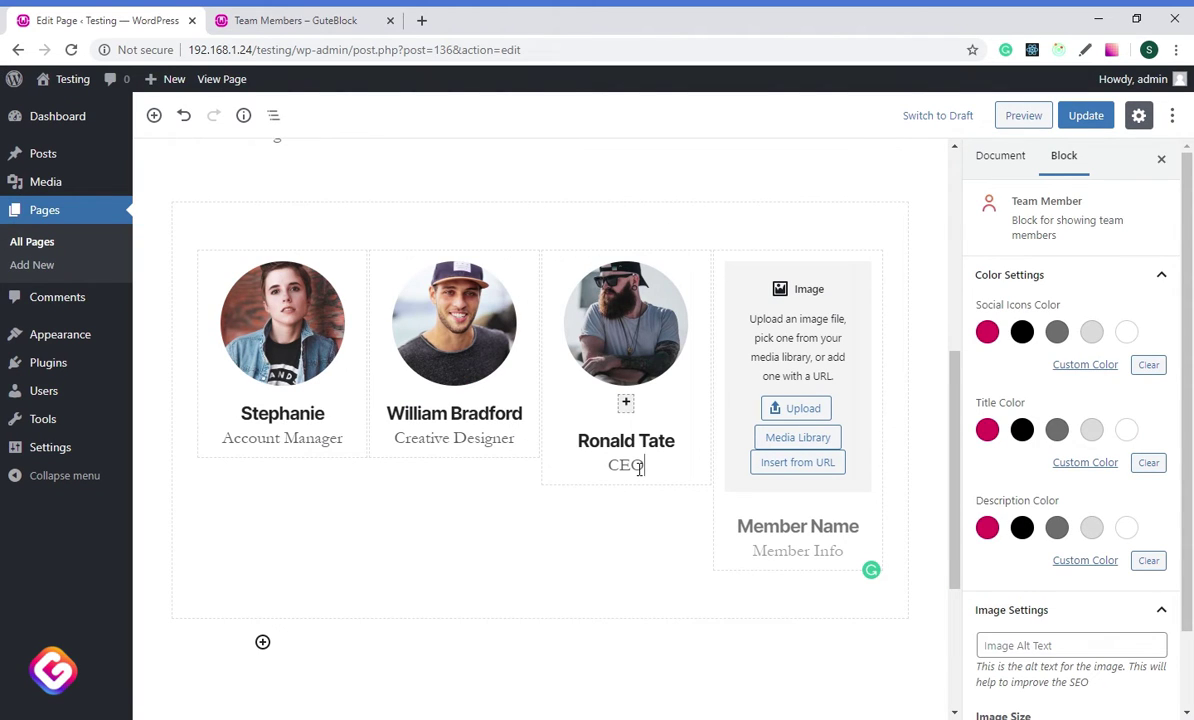
Set the new block's fourth member image to team-4.jpg, the hooded woman wearing glasses, from the media library
left_click(797, 437)
left_click(713, 523)
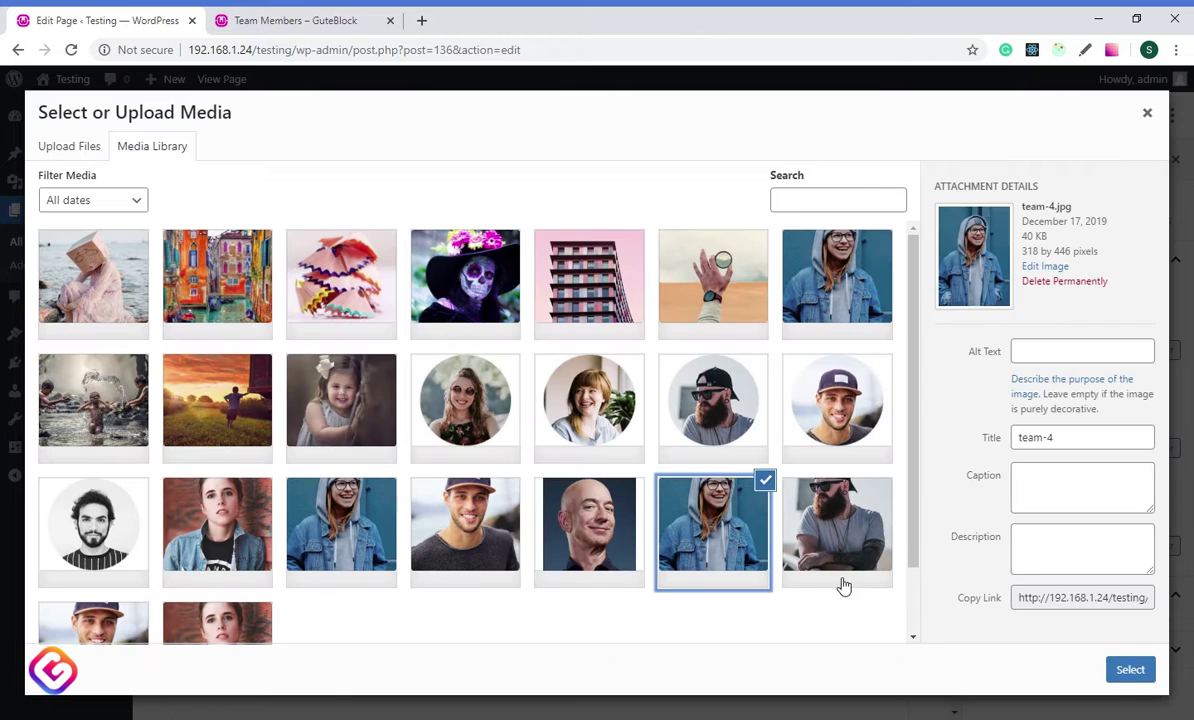
left_click(1130, 669)
Enter the fourth member's full name and the member info "Client Director", and select the whole new Team Members block
left_click(790, 441)
type("Jes")
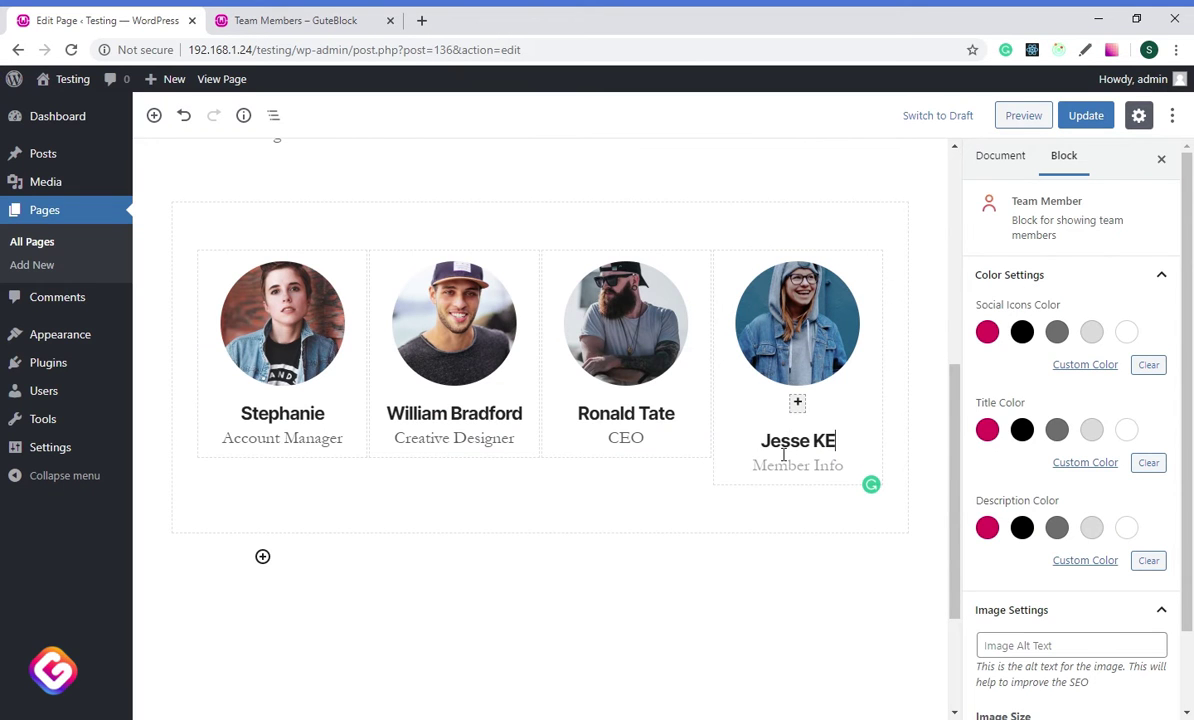
type("se Koenig")
left_click(800, 468)
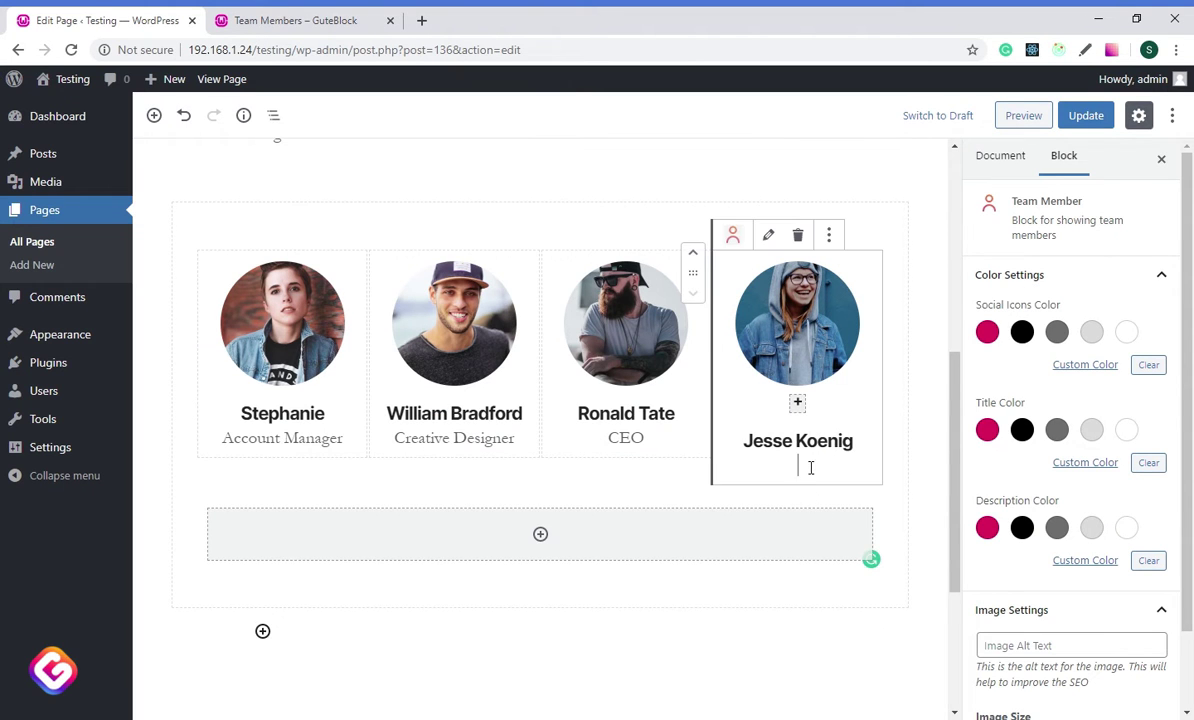
type("Client")
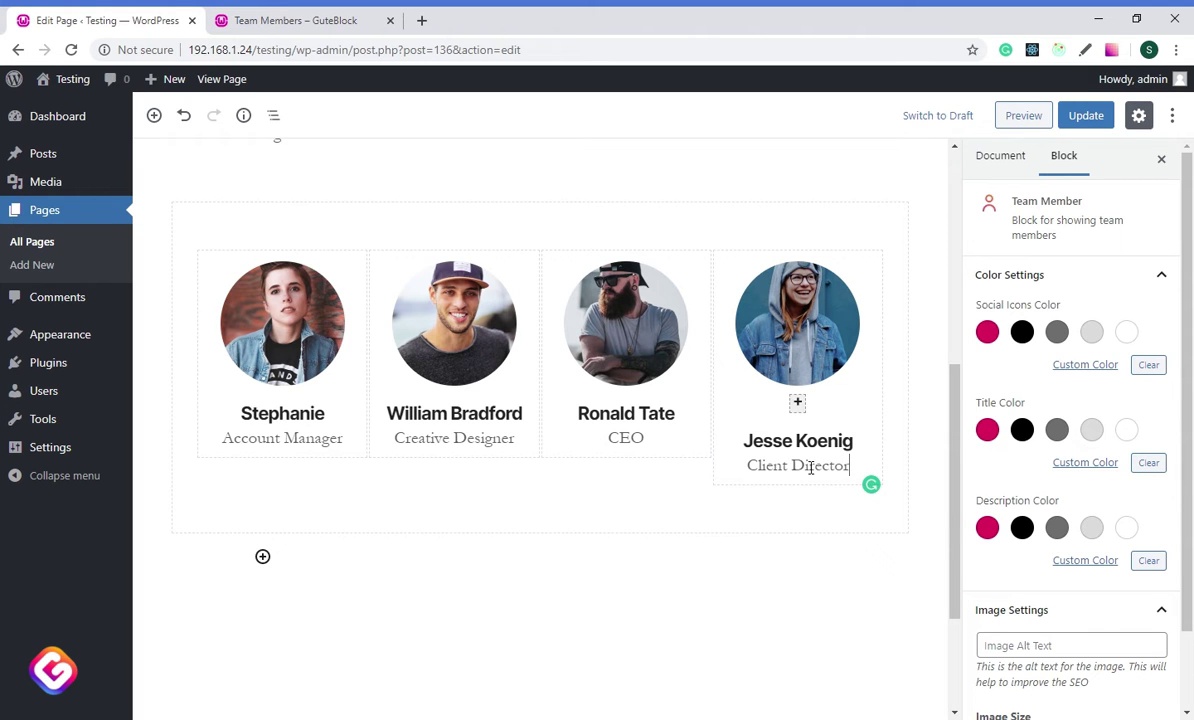
type(" Director")
left_click(898, 427)
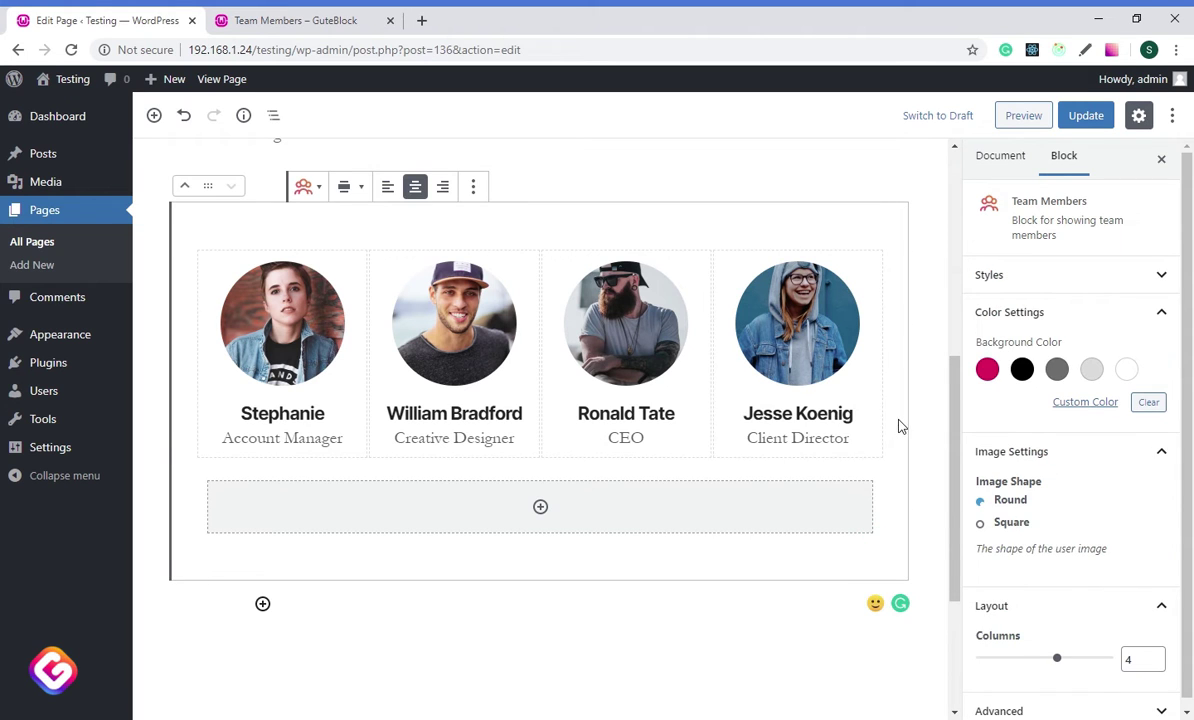
Try Style 2 and Style 3 on the new Team Members block and set its background color to white
left_click(1062, 278)
left_click(1128, 345)
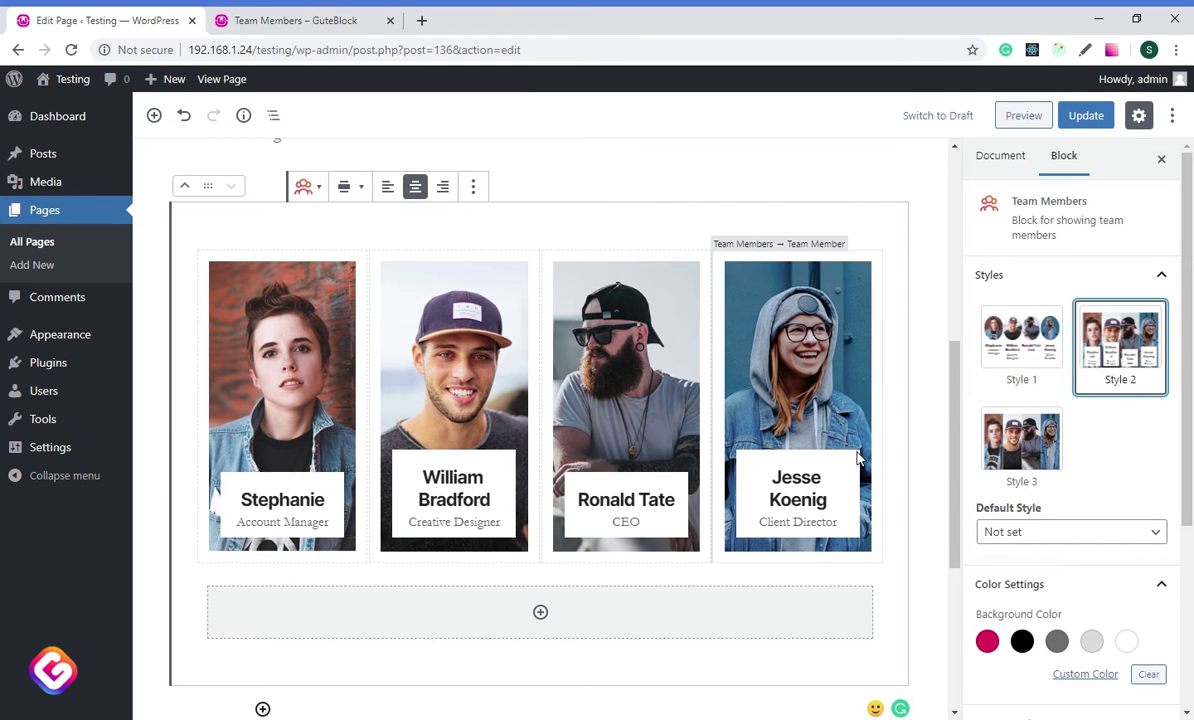
left_click(1032, 456)
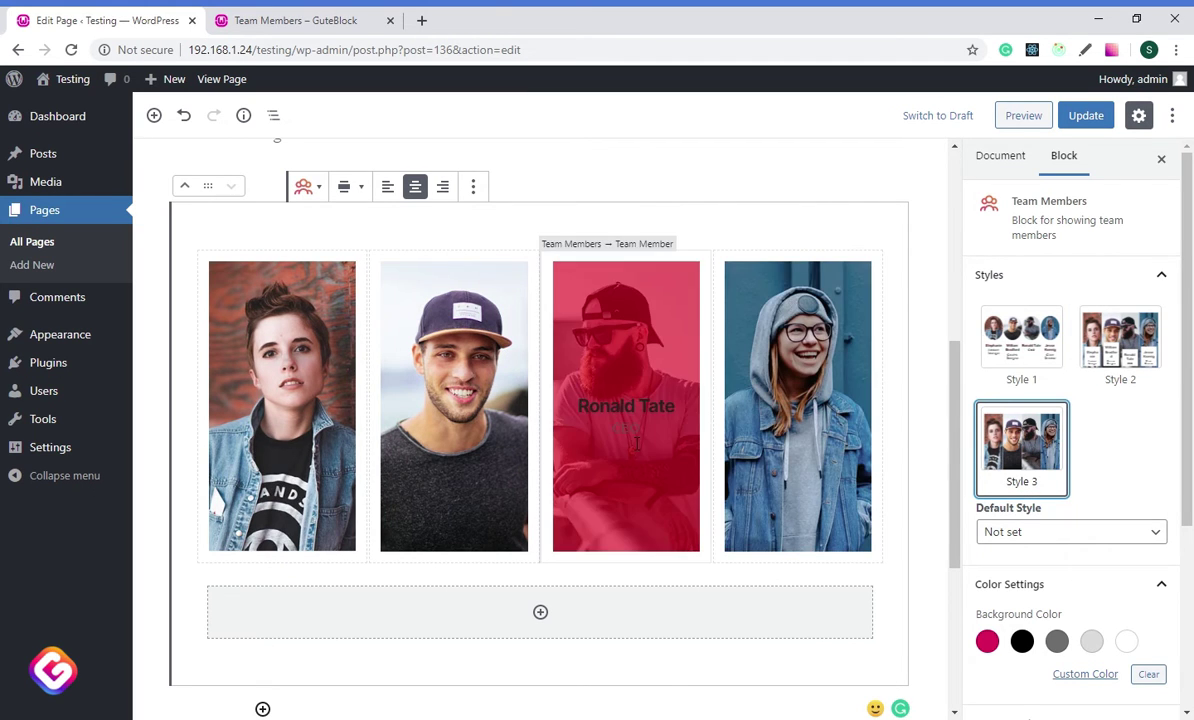
scroll(1128, 480, "down", 3)
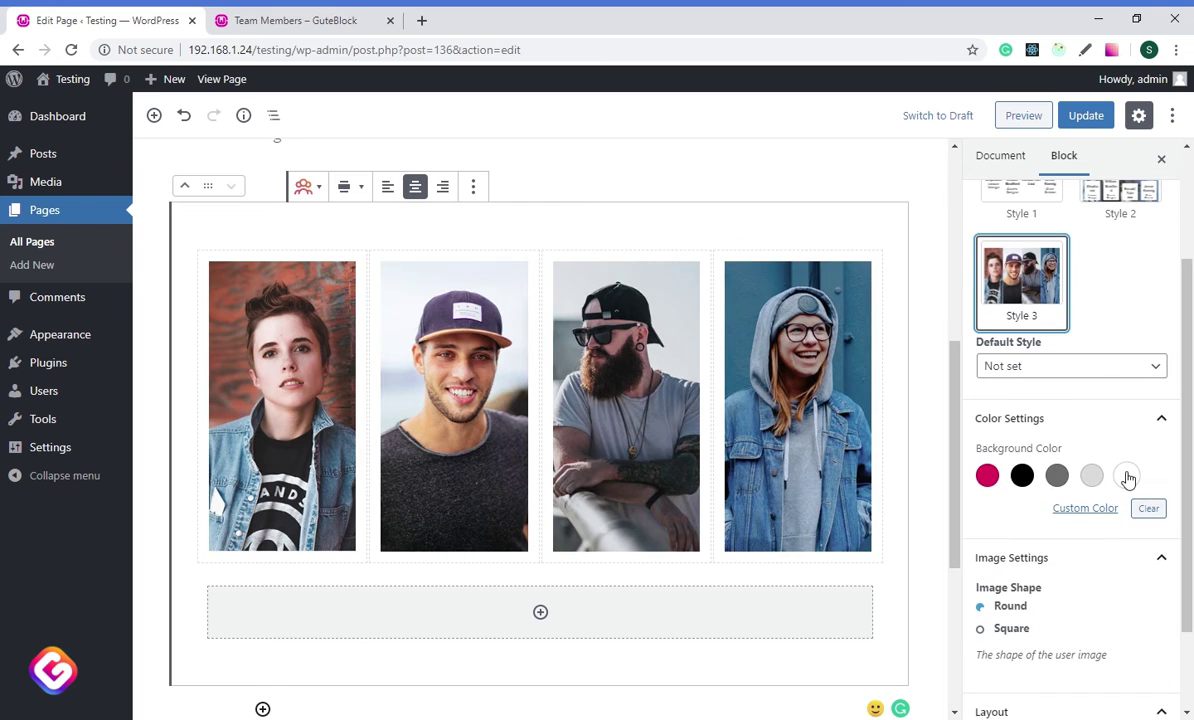
left_click(1127, 477)
scroll(1151, 474, "down", 2)
scroll(1070, 350, "up", 2)
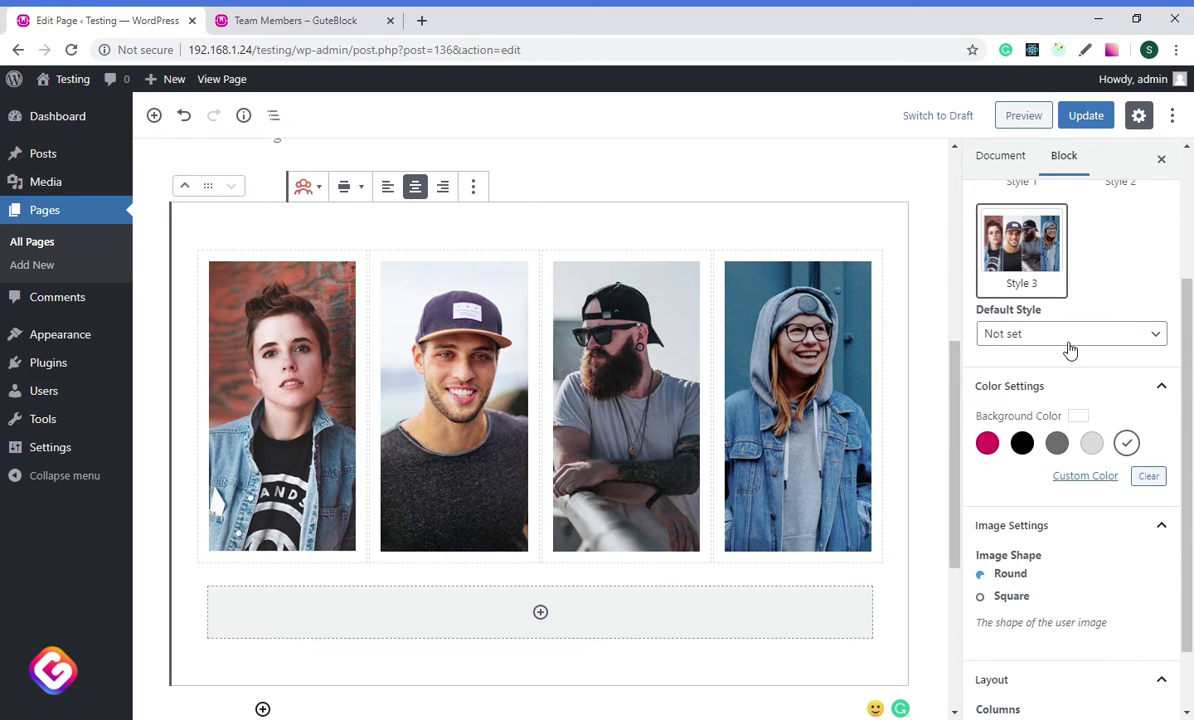
Apply Style 2 to the new Team Members block, update the page and view the block on the live page
scroll(1068, 345, "up", 3)
left_click(1119, 312)
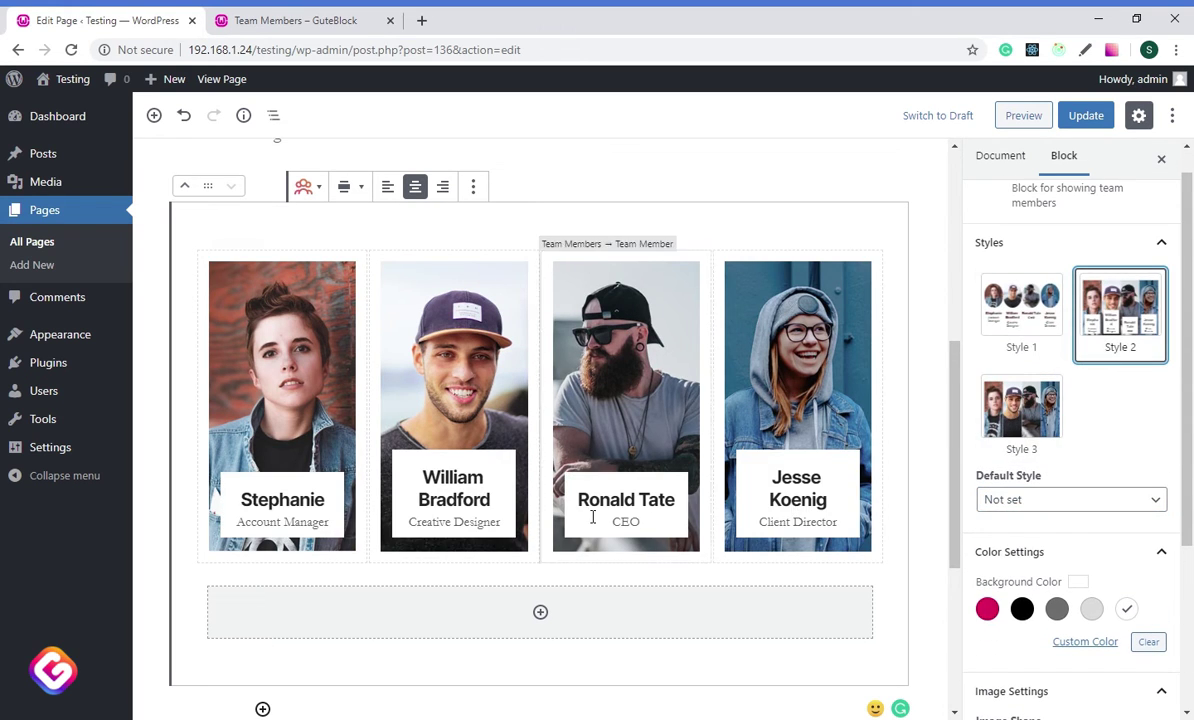
left_click(1086, 115)
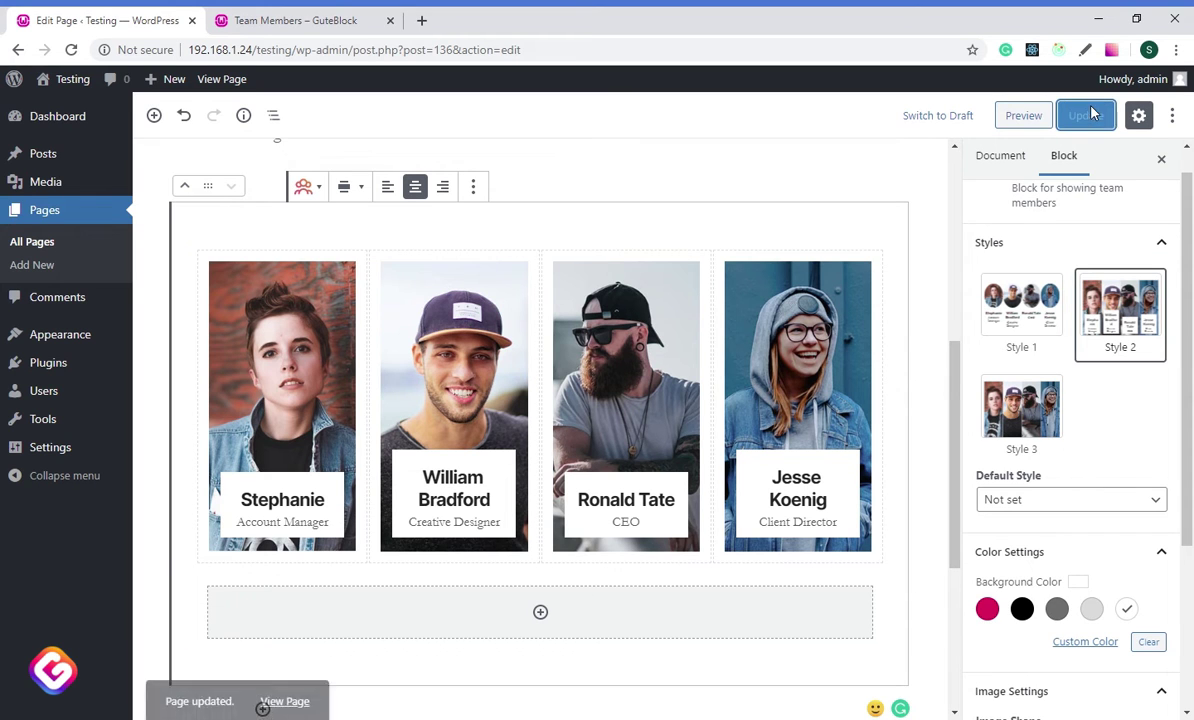
left_click(283, 684)
scroll(14, 425, "down", 5)
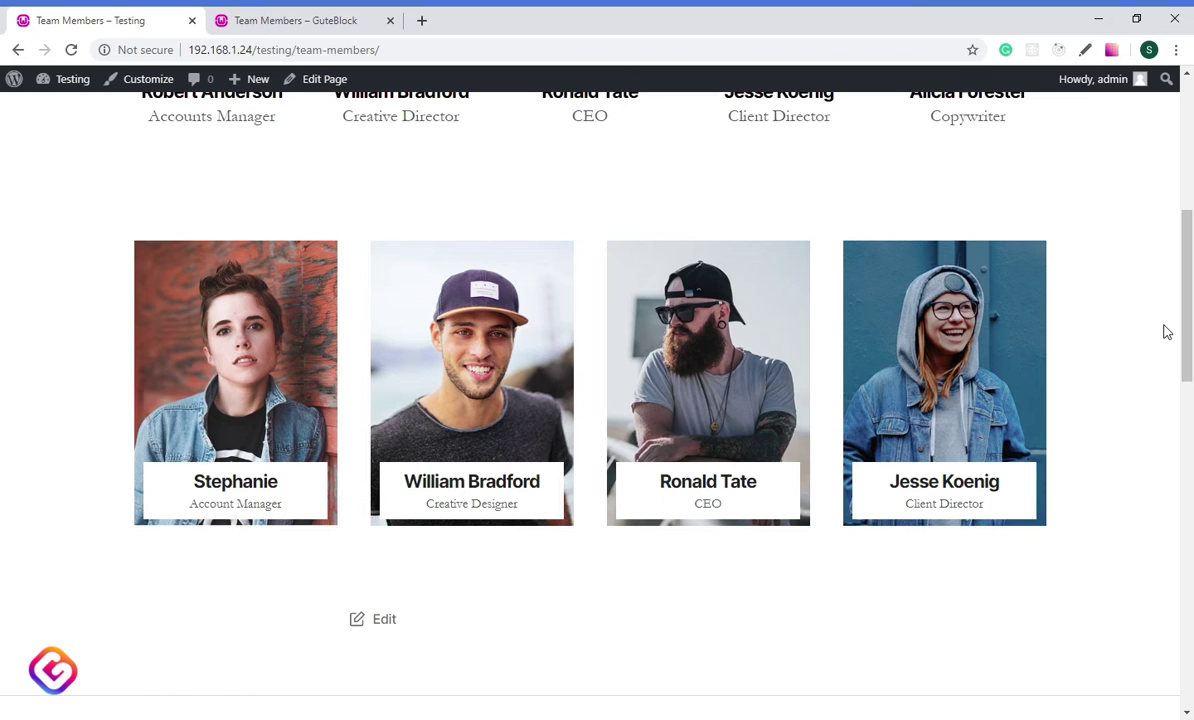
Reopen the Team Members page for editing and apply Style 3 to the second Team Members block
key("alt+Left")
left_click(232, 296)
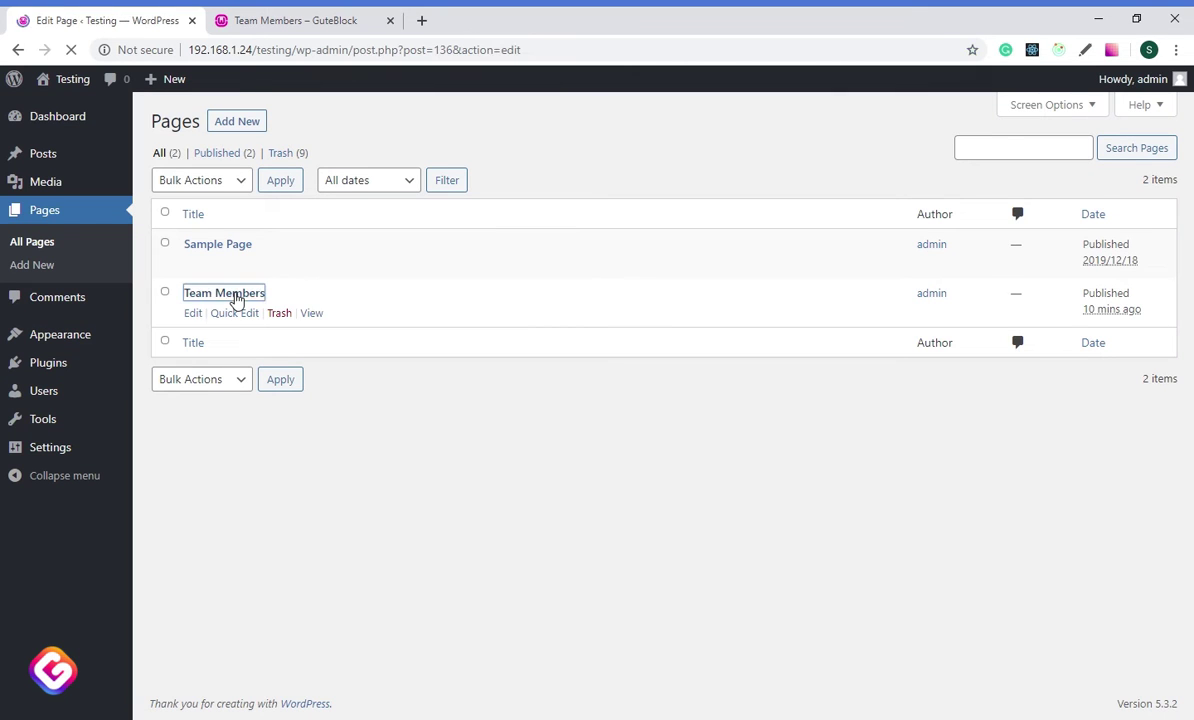
scroll(172, 437, "down", 5)
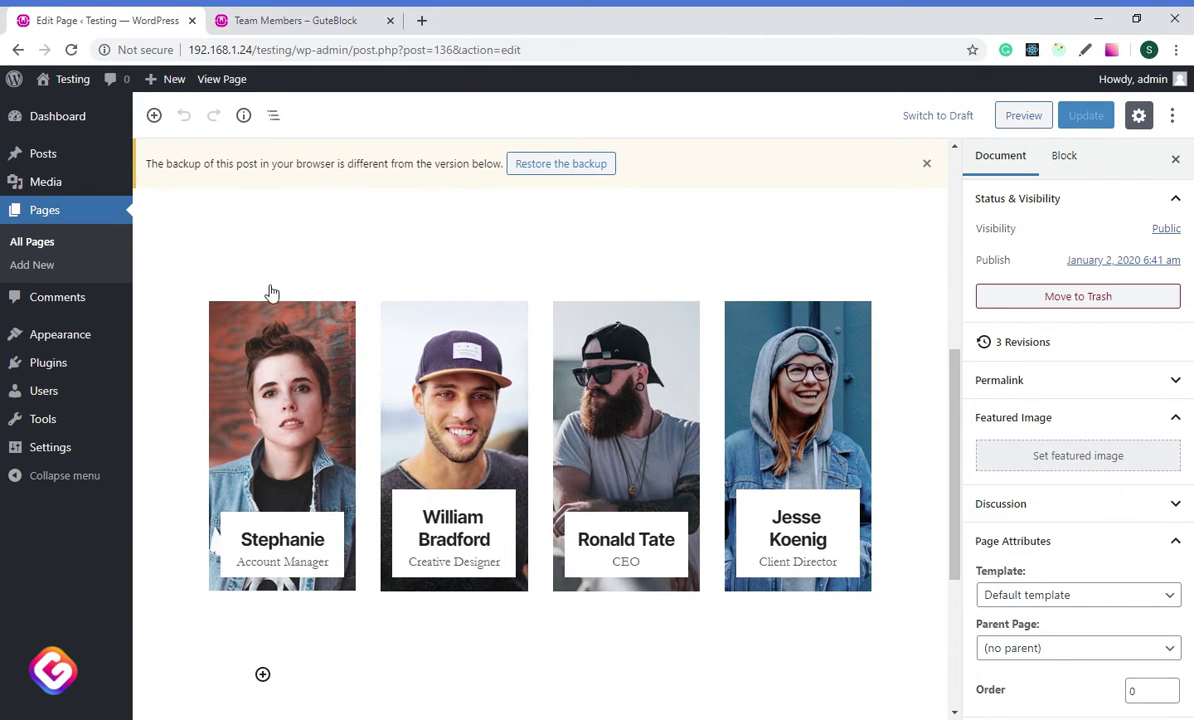
left_click(203, 248)
left_click(1025, 276)
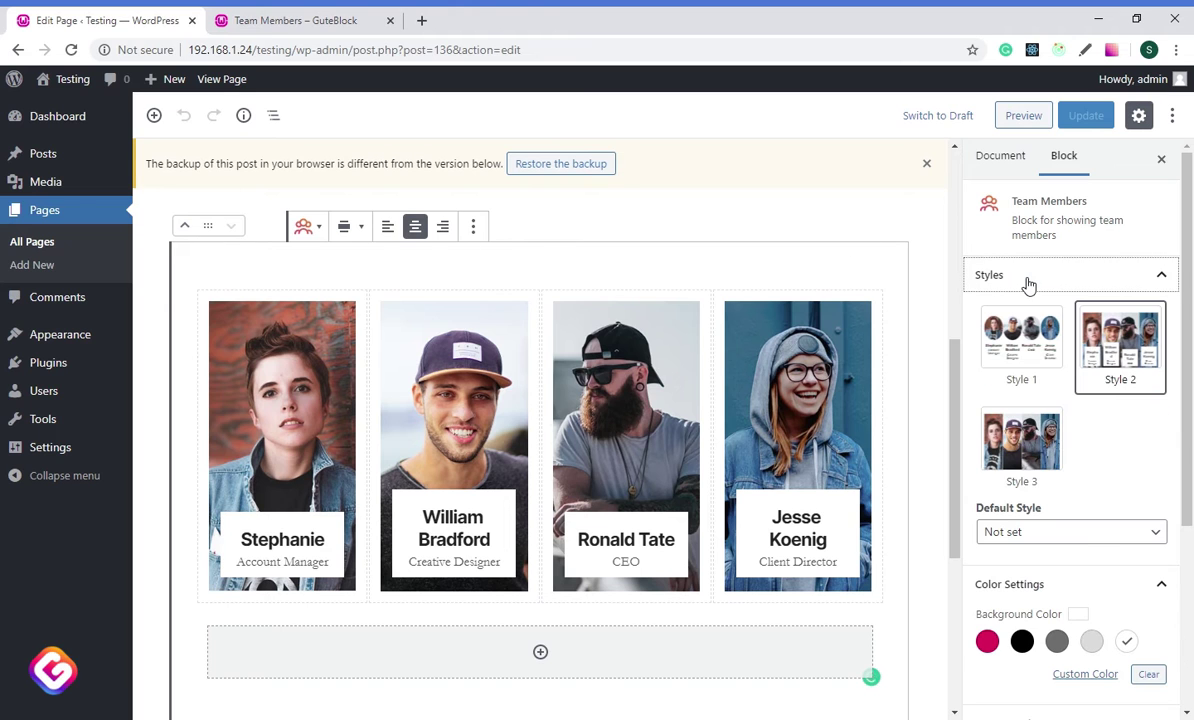
left_click(1028, 452)
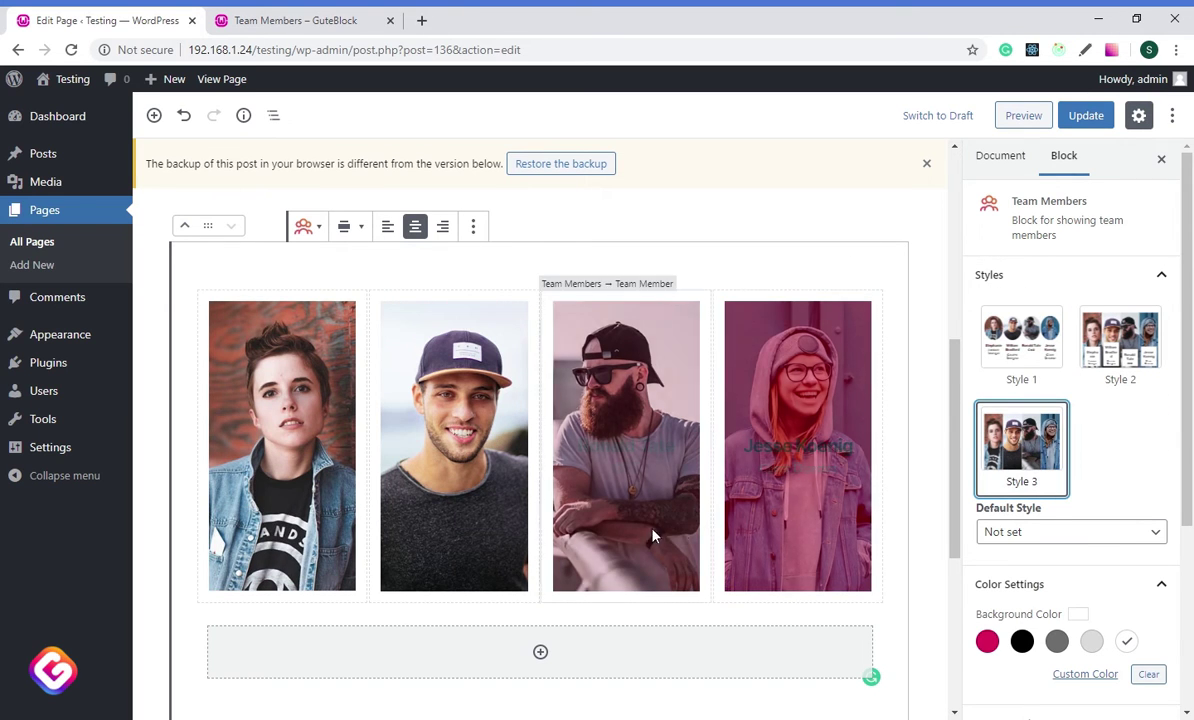
Set the social icons, title and description colors to white for all four members of the second block
left_click(310, 400)
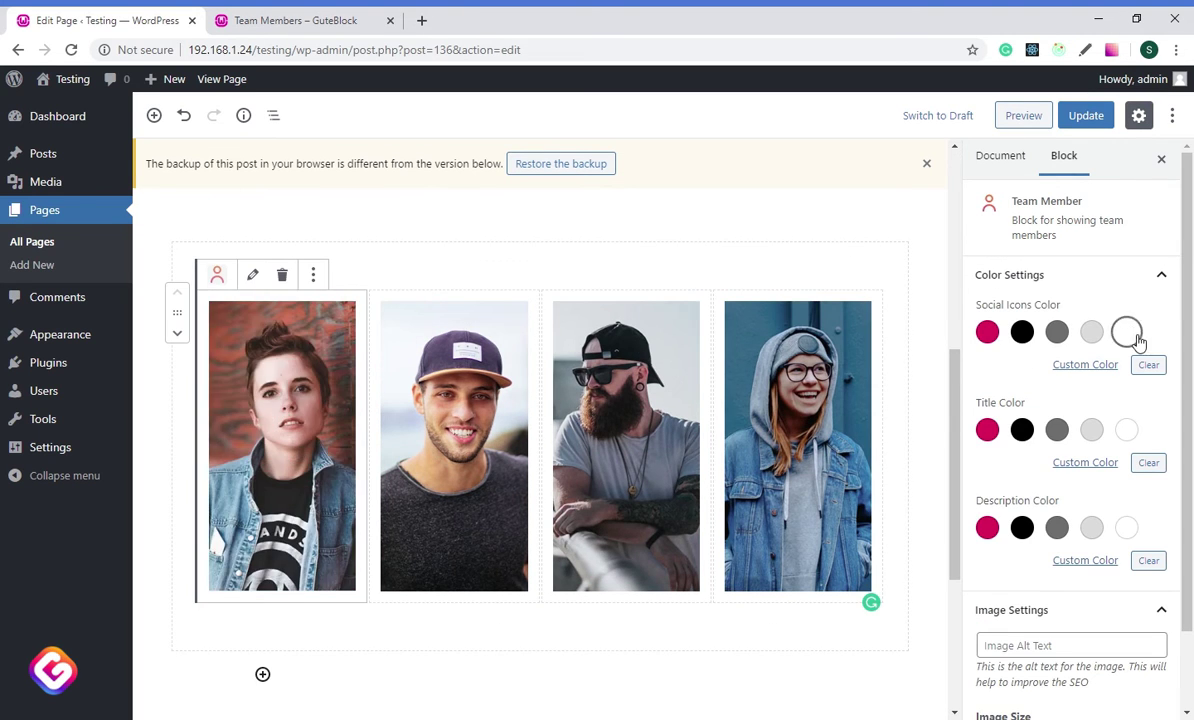
left_click(470, 457)
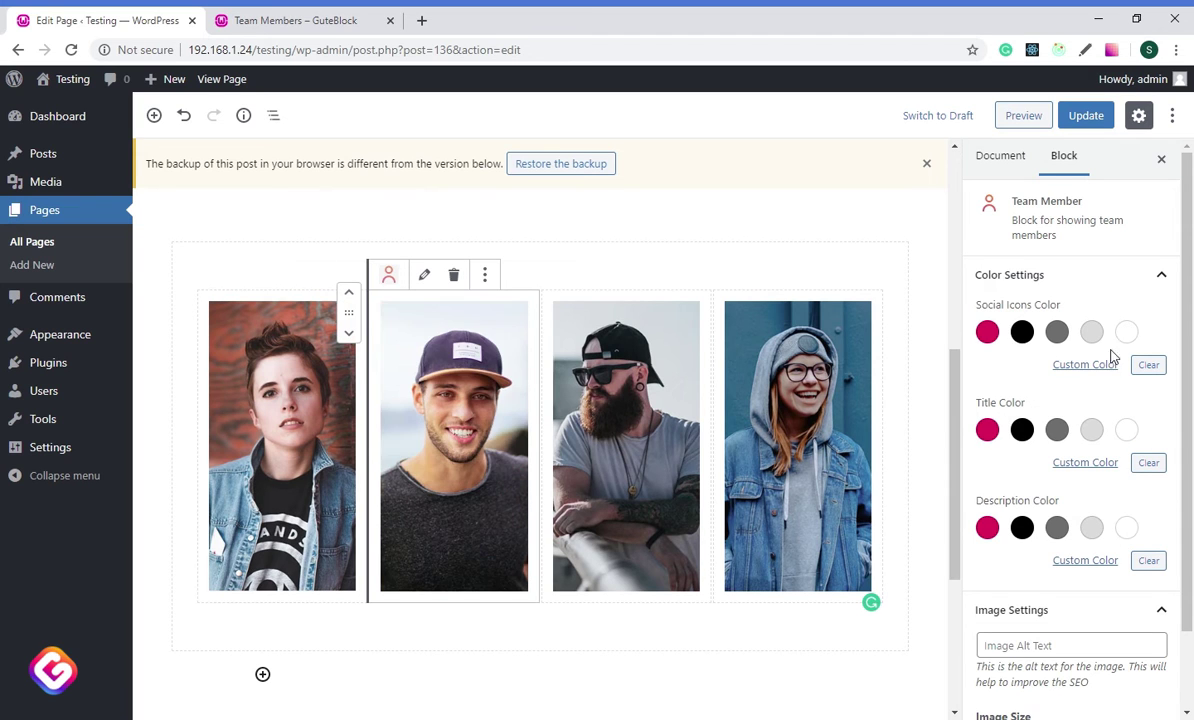
left_click(1127, 527)
left_click(626, 440)
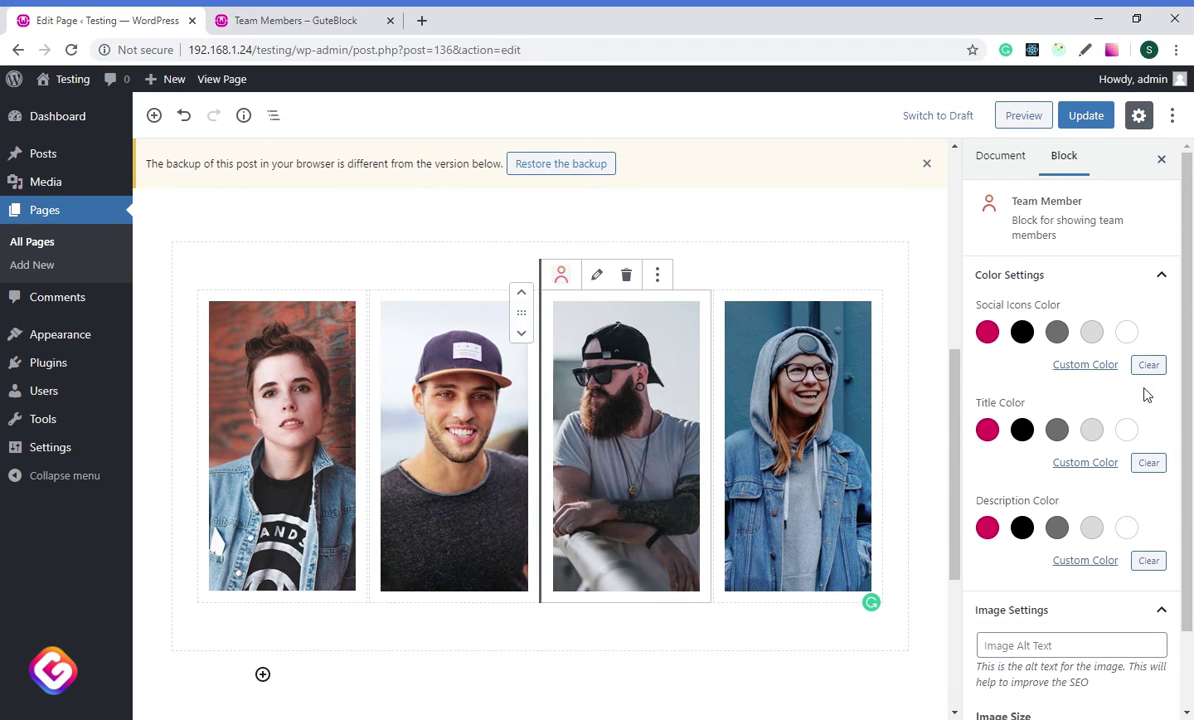
left_click(1127, 527)
left_click(797, 440)
left_click(1127, 527)
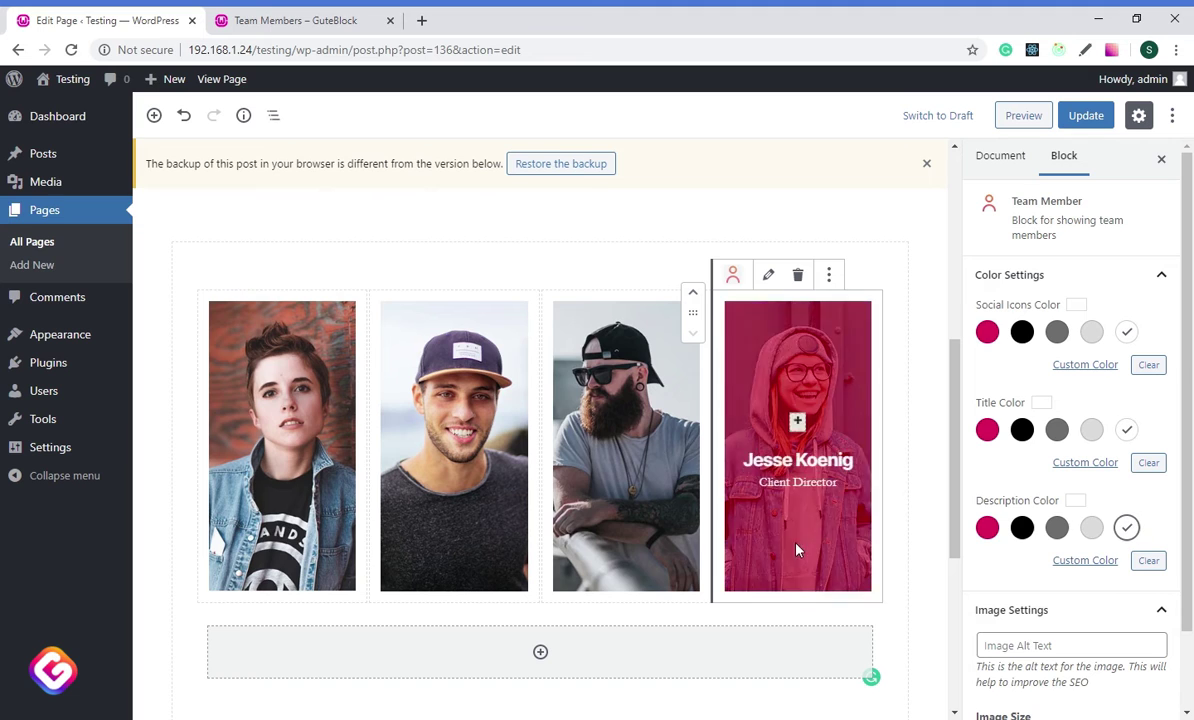
Add a Facebook icon with the link "#" to the first and second members of the second block
left_click(290, 382)
left_click(283, 420)
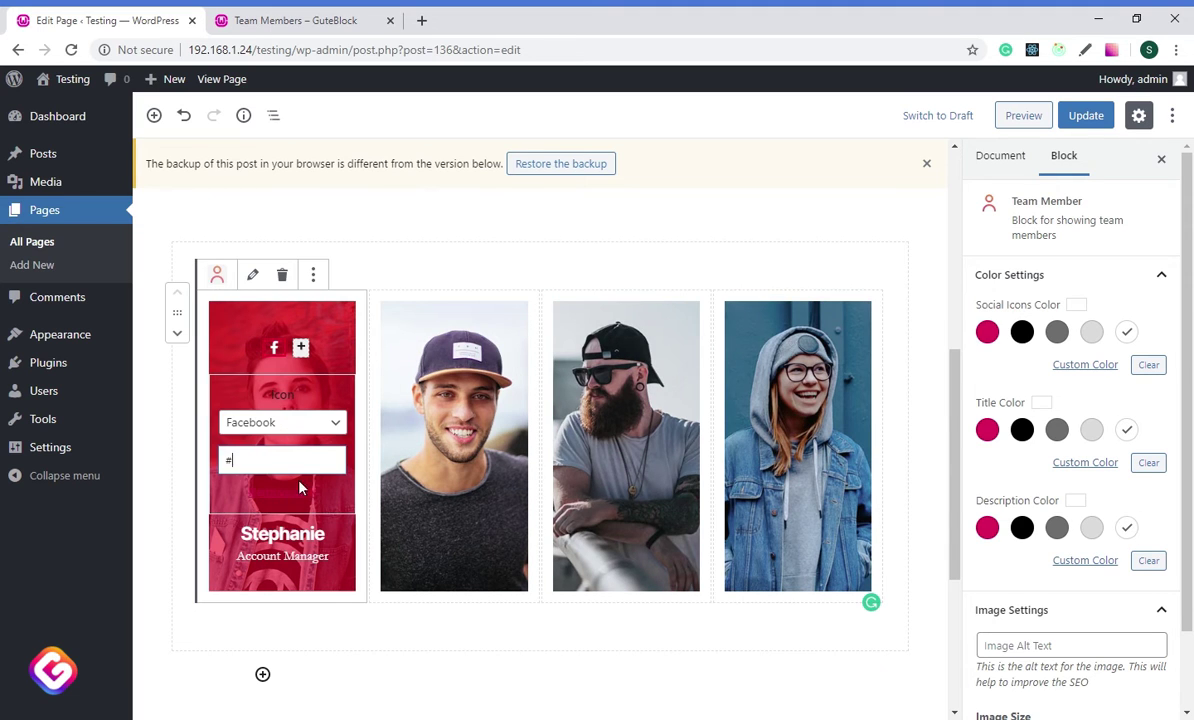
left_click(455, 440)
left_click(457, 421)
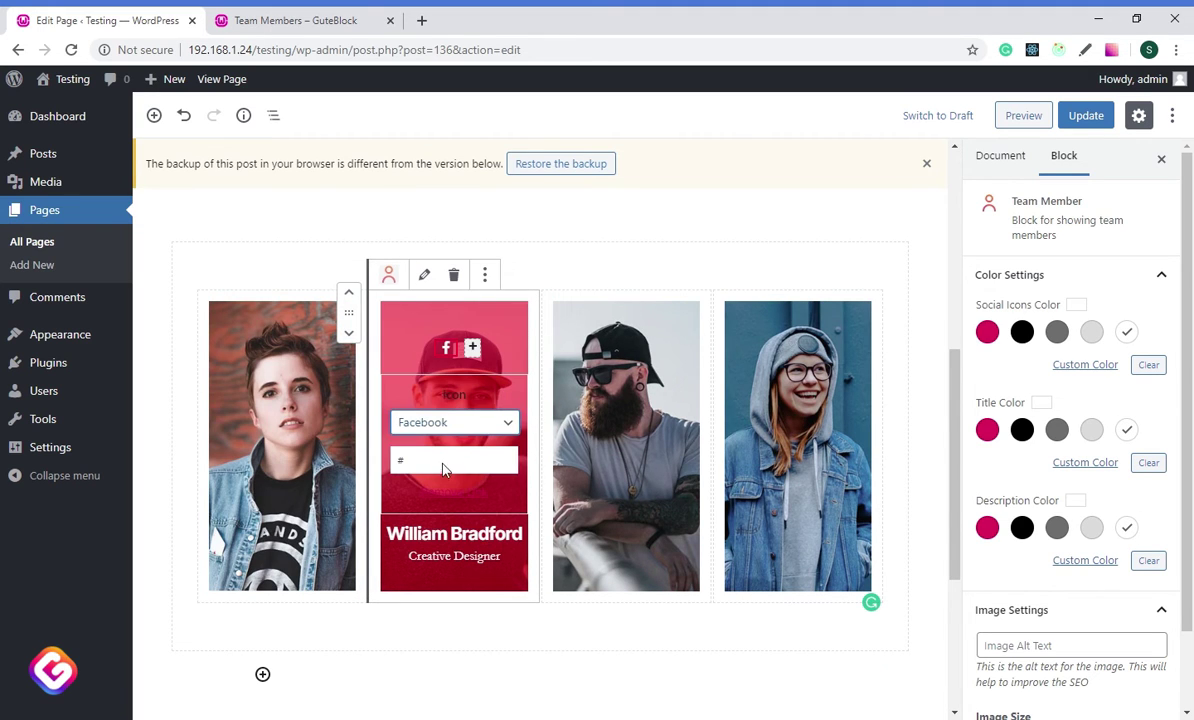
Add Facebook and Pinterest icons to the third member and YouTube and Facebook icons to the fourth, linked to "#"
left_click(621, 430)
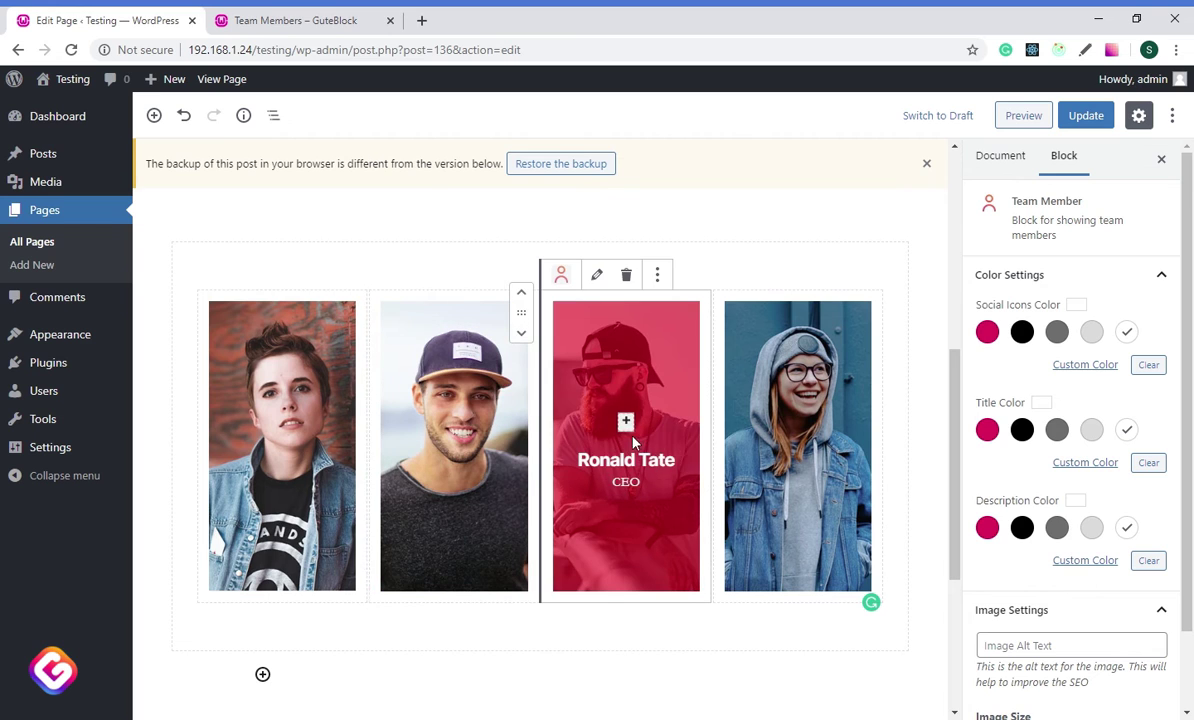
left_click(624, 420)
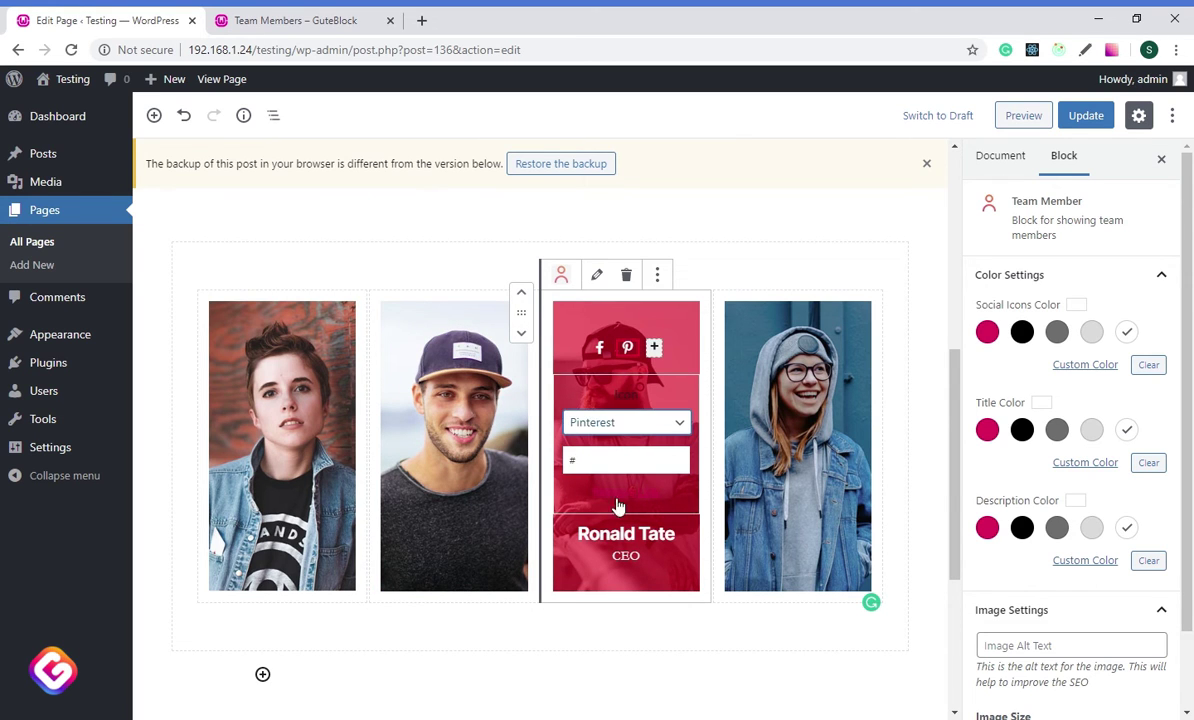
left_click(797, 440)
left_click(800, 422)
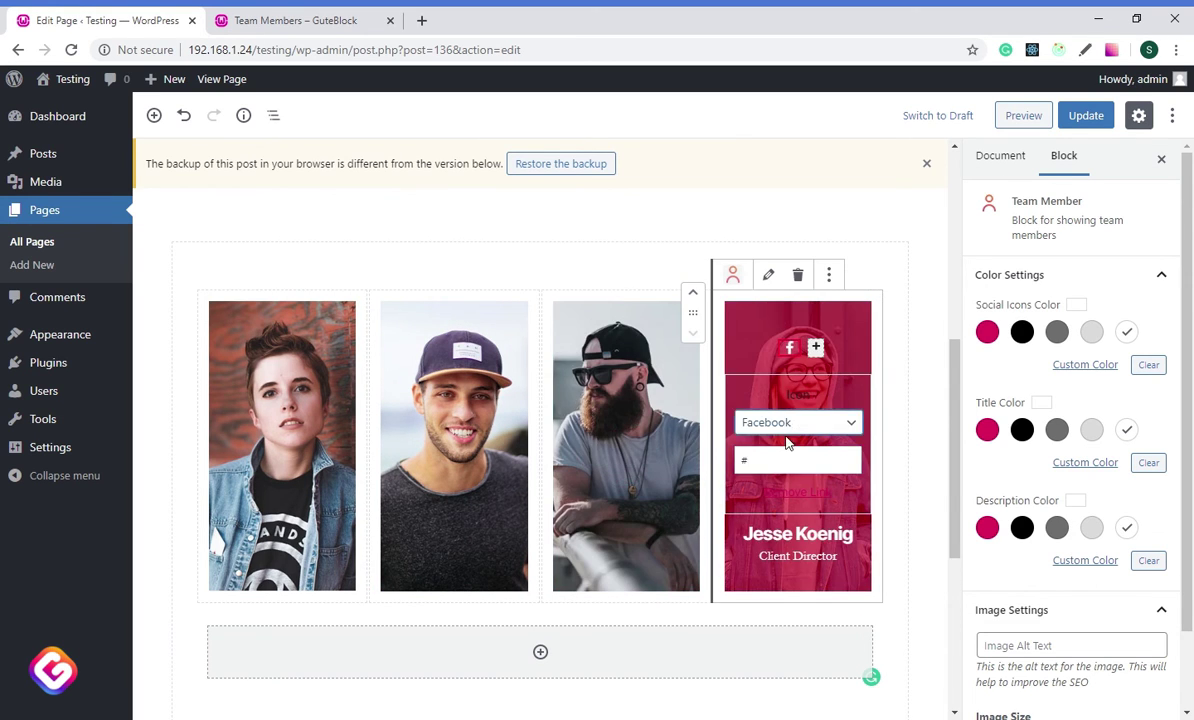
left_click(815, 347)
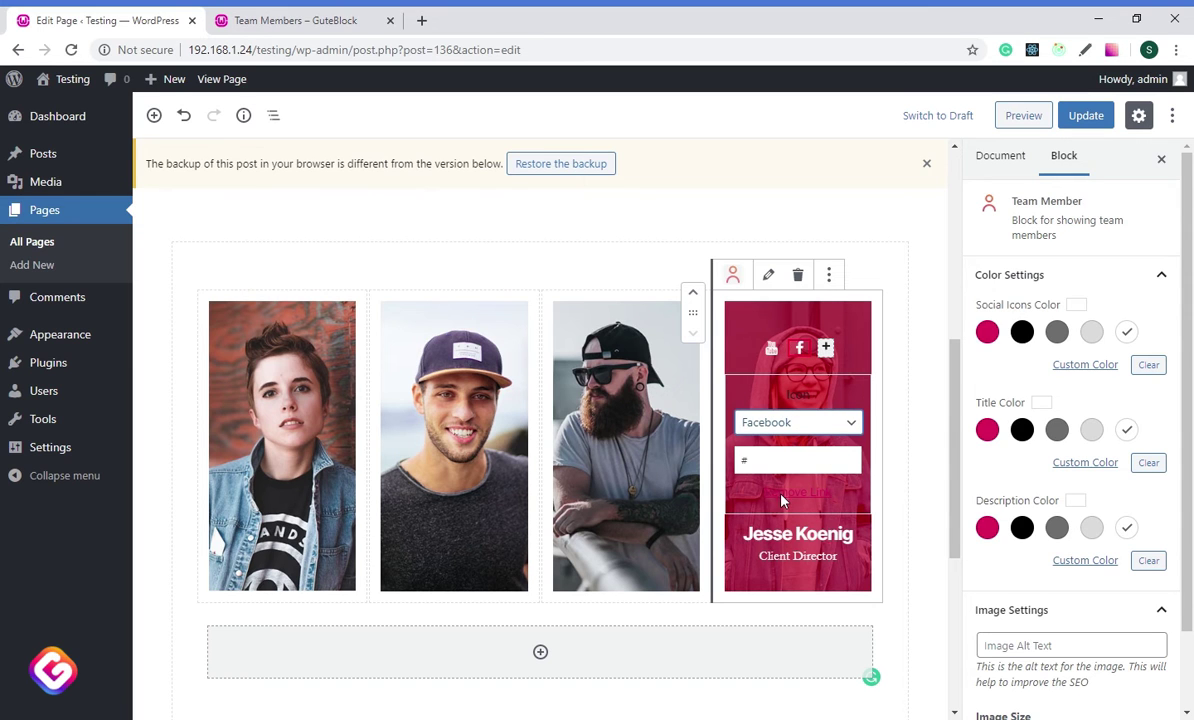
Update the Team Members page and view the Style 3 block on the live page
left_click(625, 520)
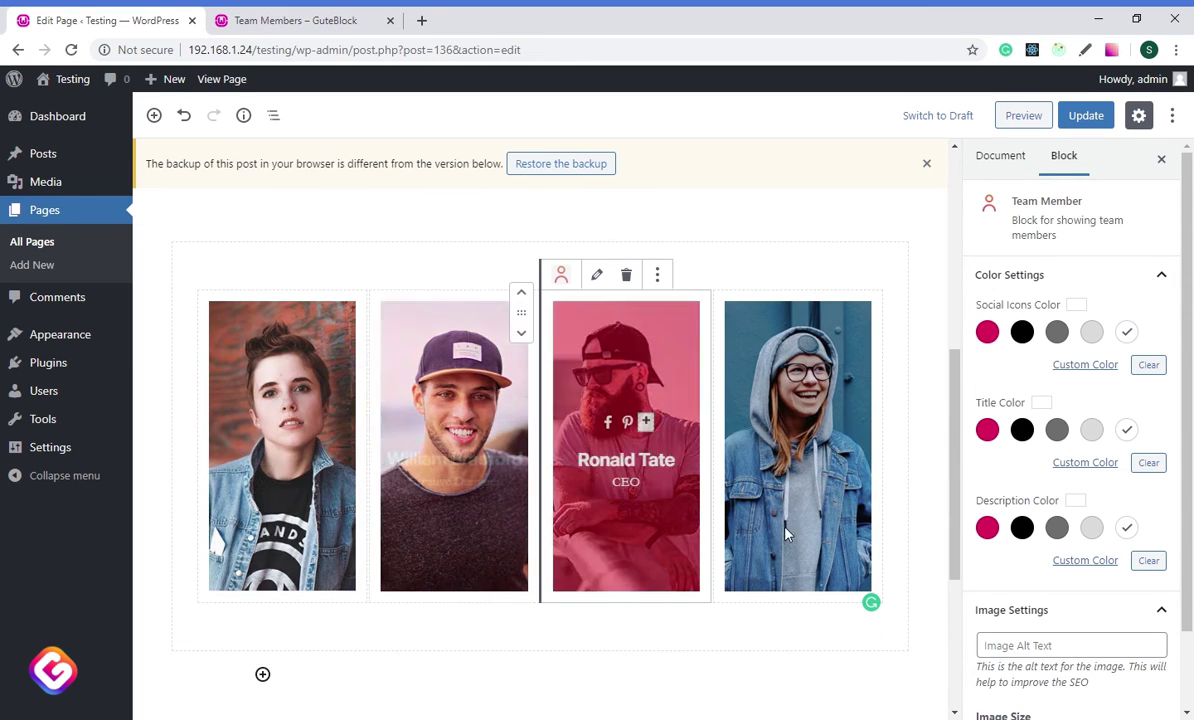
left_click(1084, 116)
left_click(284, 697)
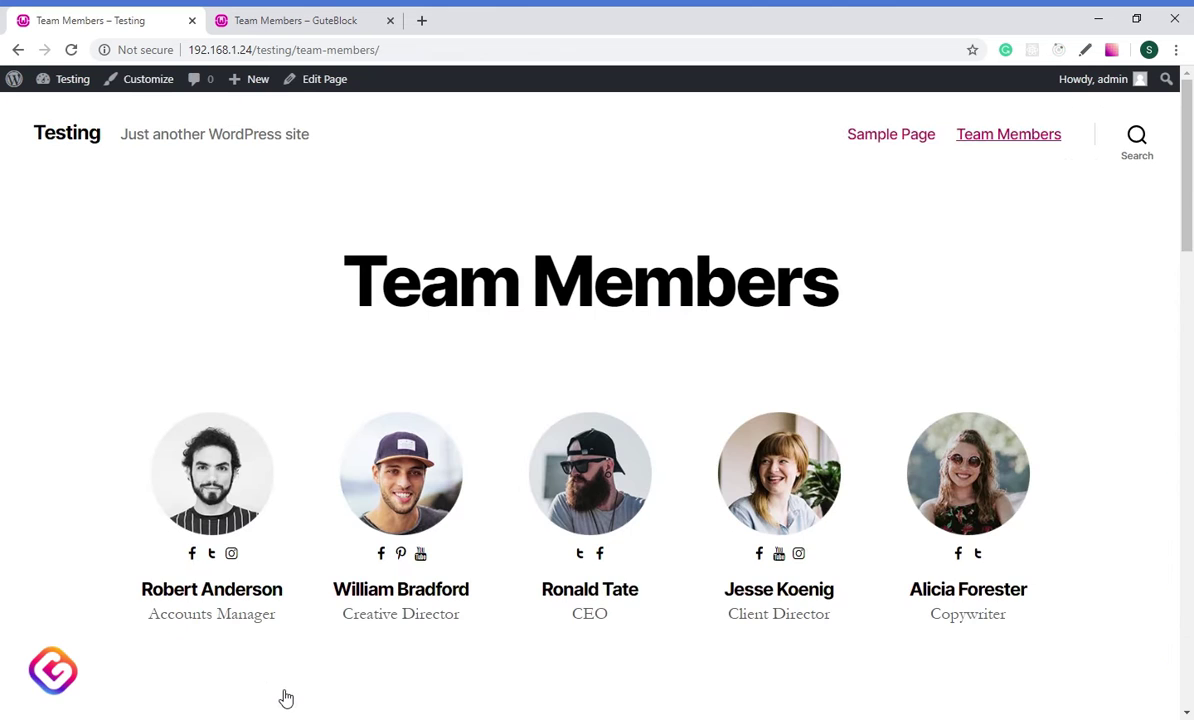
scroll(3, 461, "down", 5)
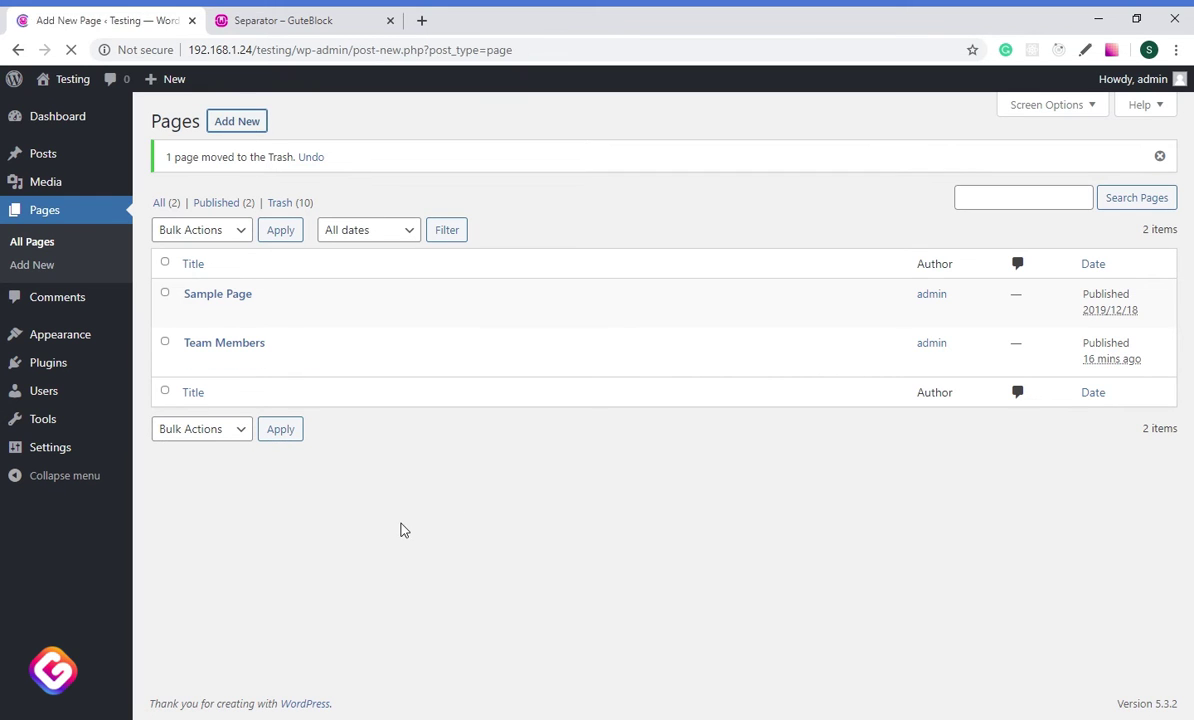
Title the new page "Seperator" and insert a Separator block from the GuteBlock blocks
type("Seperator")
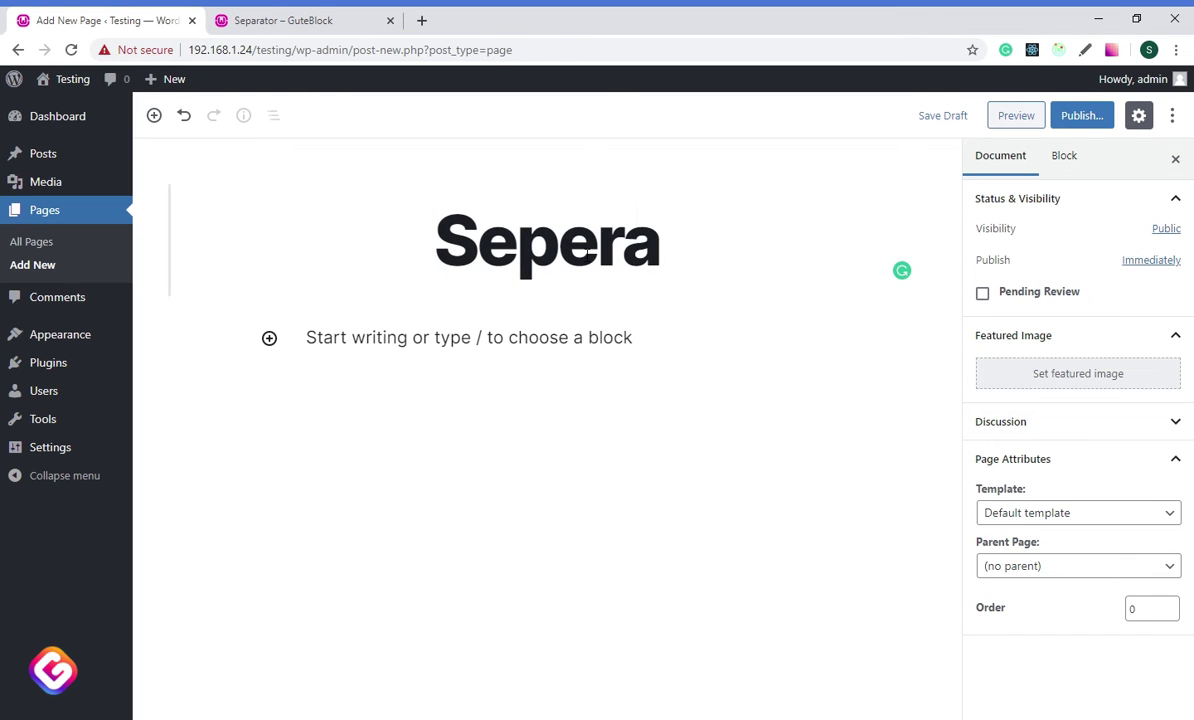
left_click(270, 340)
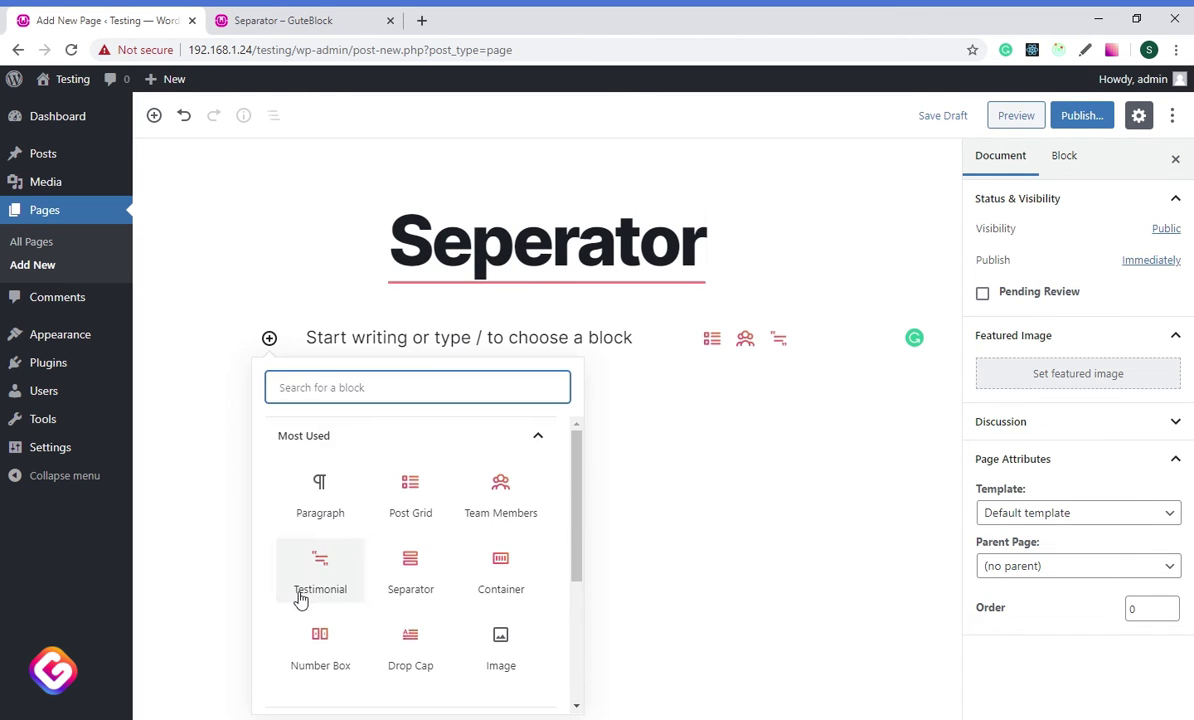
scroll(300, 600, "down", 5)
left_click(320, 690)
left_click(320, 575)
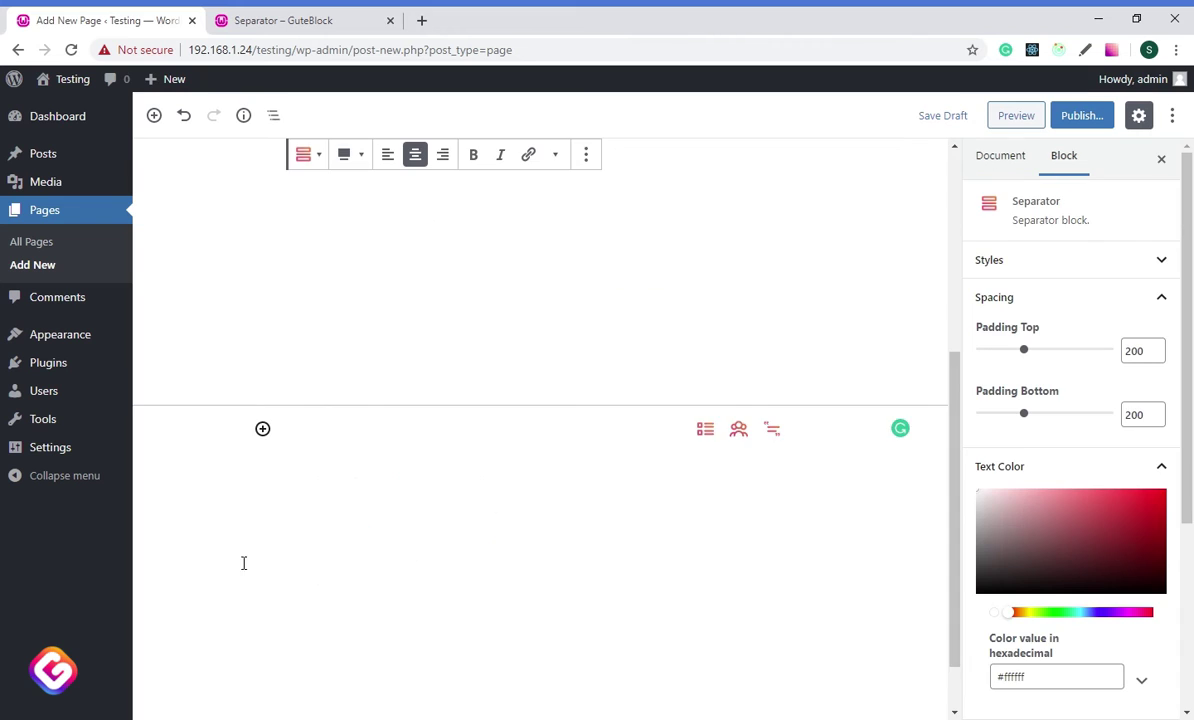
Set the separator's image to the media library's sunset photo of a child in a field and enable Fixed Background
scroll(1037, 490, "down", 3)
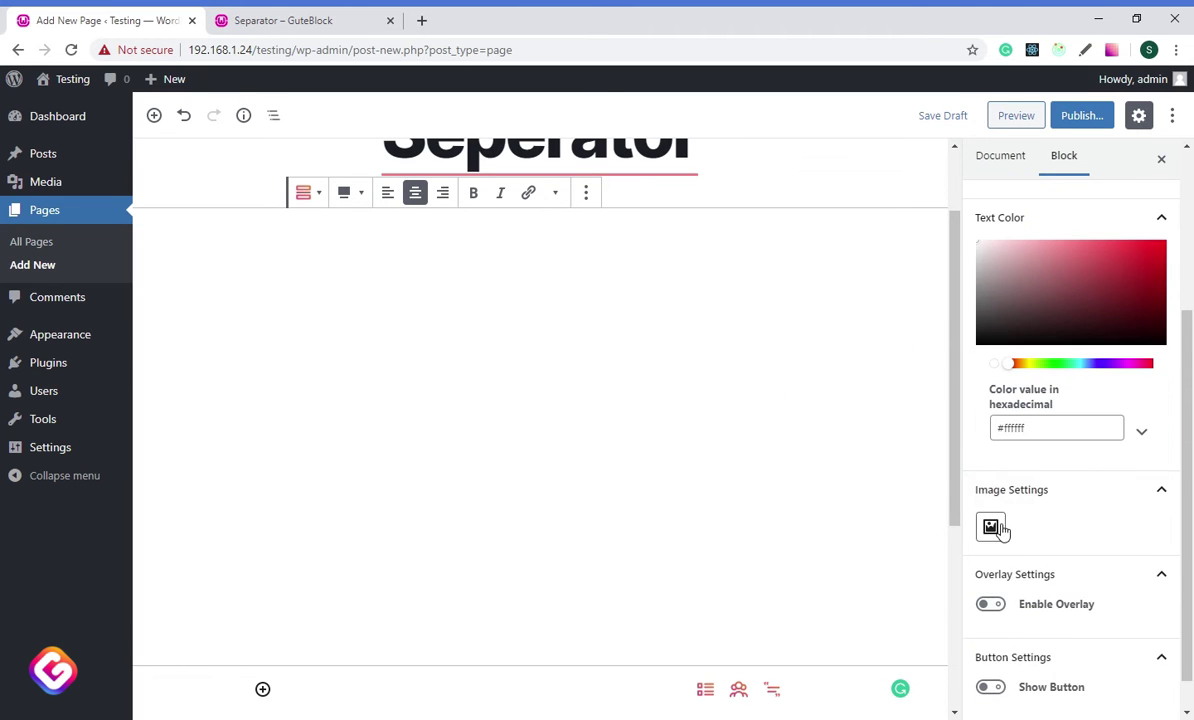
left_click(997, 527)
left_click(206, 430)
left_click(1130, 669)
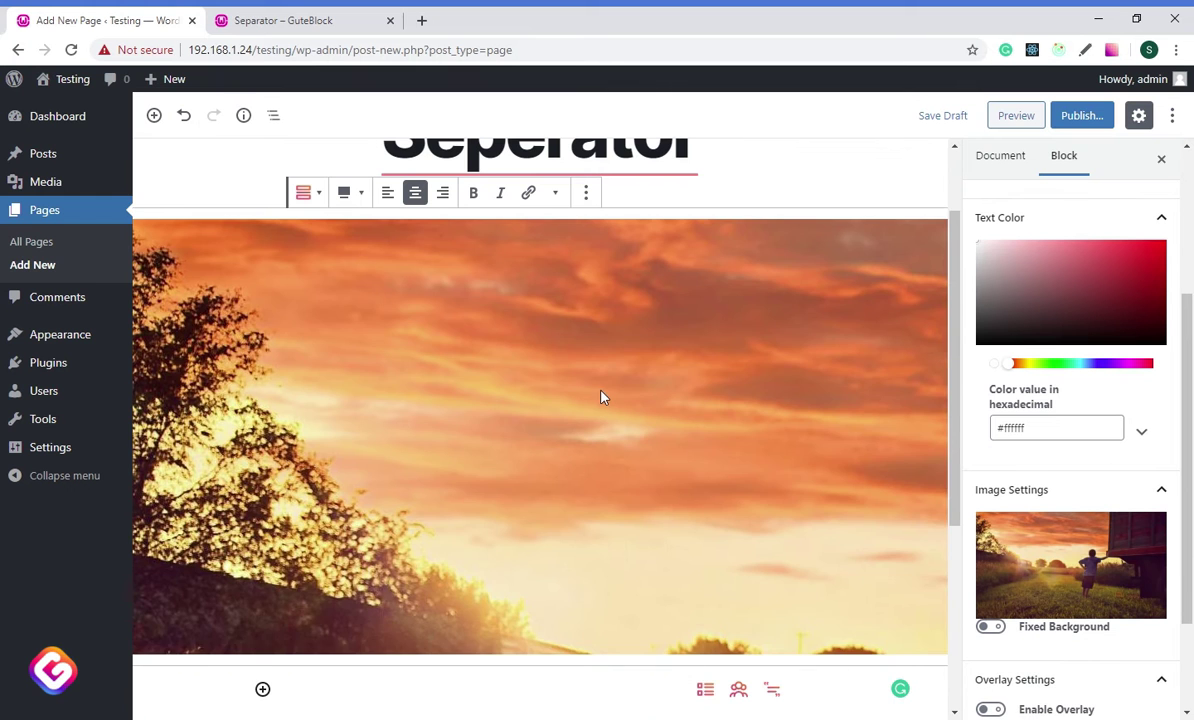
scroll(600, 394, "down", 1)
scroll(1039, 398, "down", 1)
scroll(1039, 399, "down", 1)
left_click(991, 483)
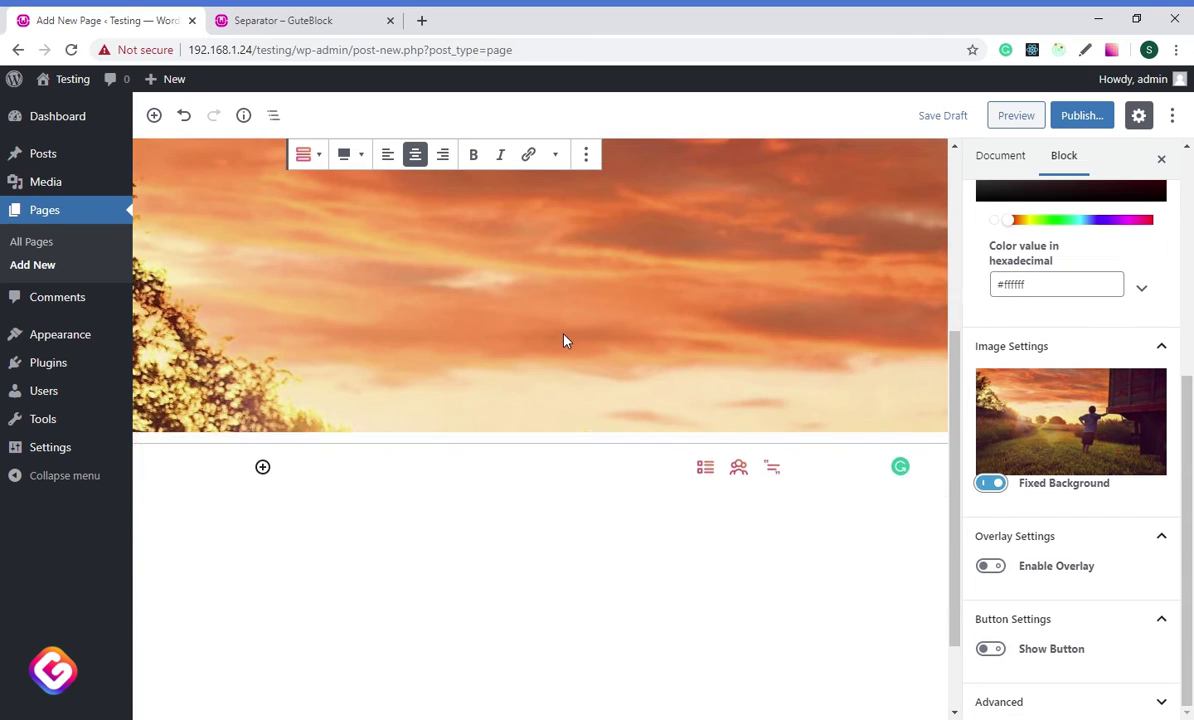
Enable the separator's overlay with the dark brown color #52421e and an opacity of 0.3
scroll(565, 339, "up", 1)
left_click(1015, 566)
scroll(1040, 520, "down", 2)
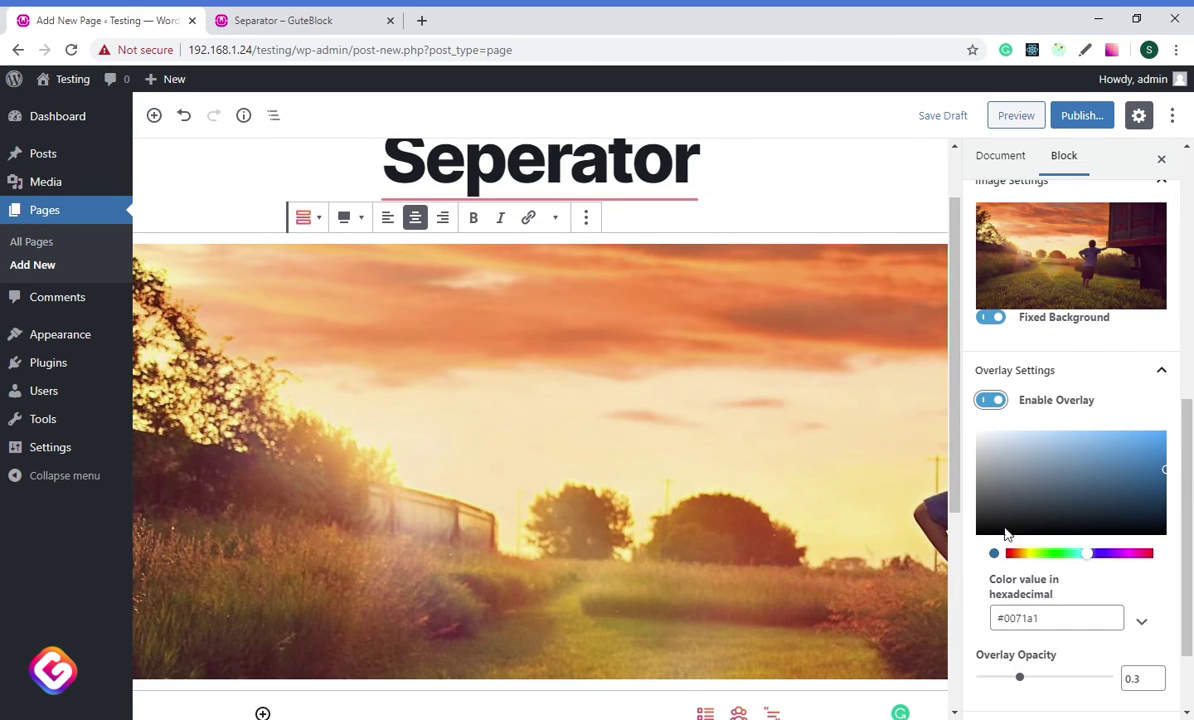
left_click_drag(1007, 530, 1096, 501)
left_click_drag(1075, 562, 1032, 566)
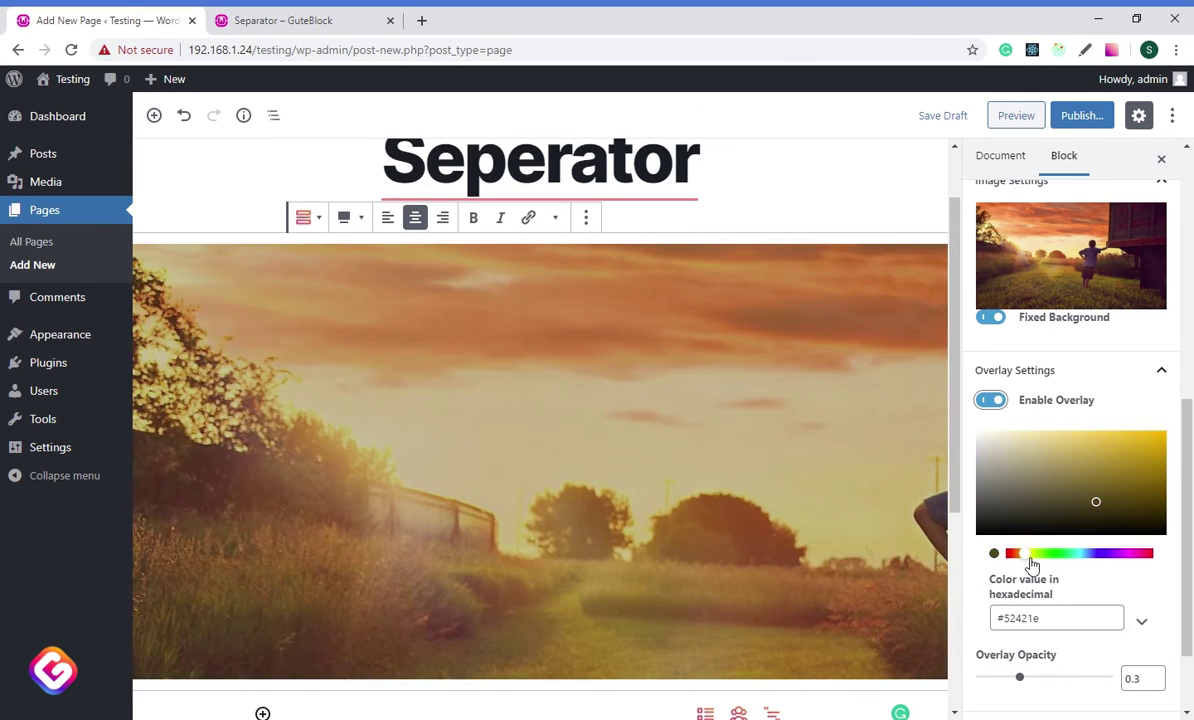
scroll(749, 440, "down", 1)
scroll(1017, 566, "down", 2)
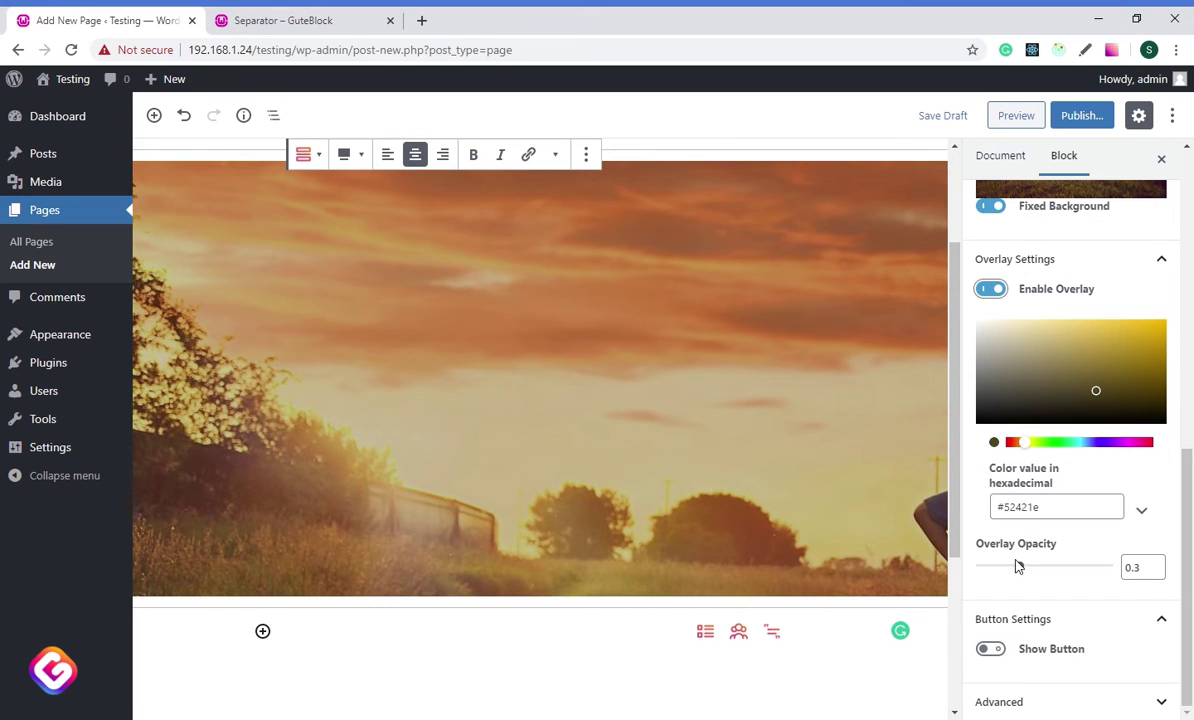
mouse_move(1019, 566)
left_mouse_down()
mouse_move(1007, 568)
mouse_move(1106, 568)
mouse_move(1019, 567)
left_mouse_up()
Show the separator's button and set its text color to the pale pink #f8dede
left_click(990, 649)
scroll(1030, 600, "down", 3)
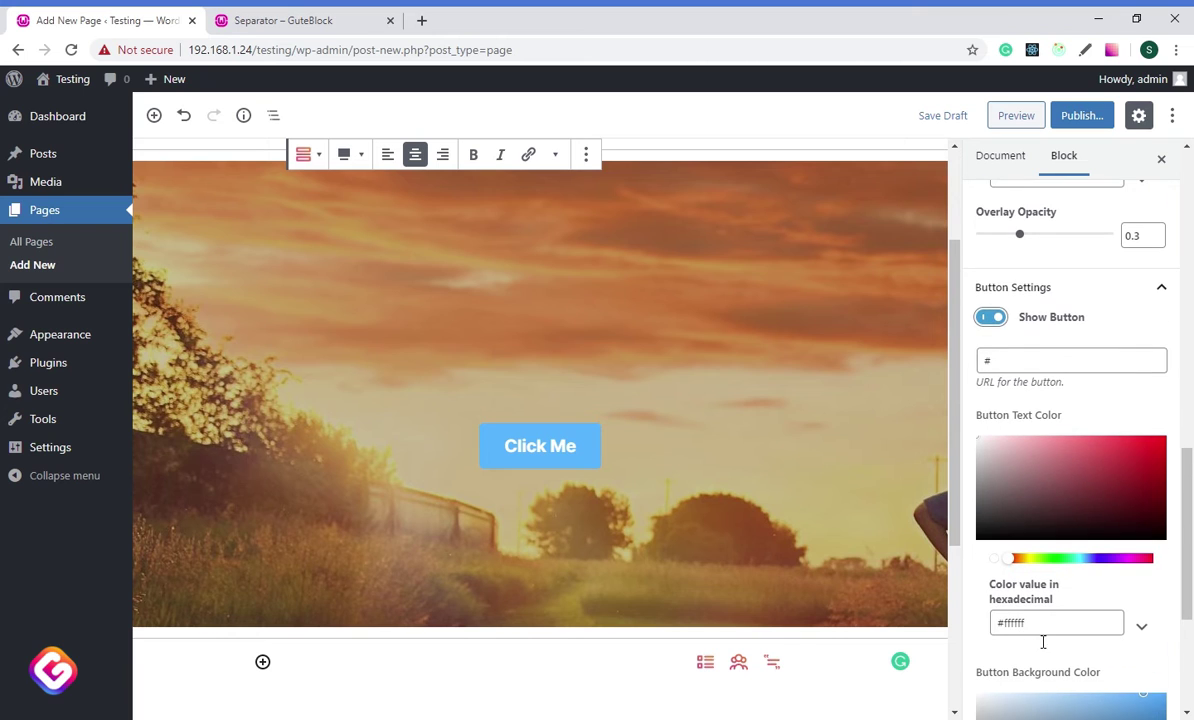
left_click_drag(1008, 472, 1003, 446)
scroll(1042, 600, "down", 5)
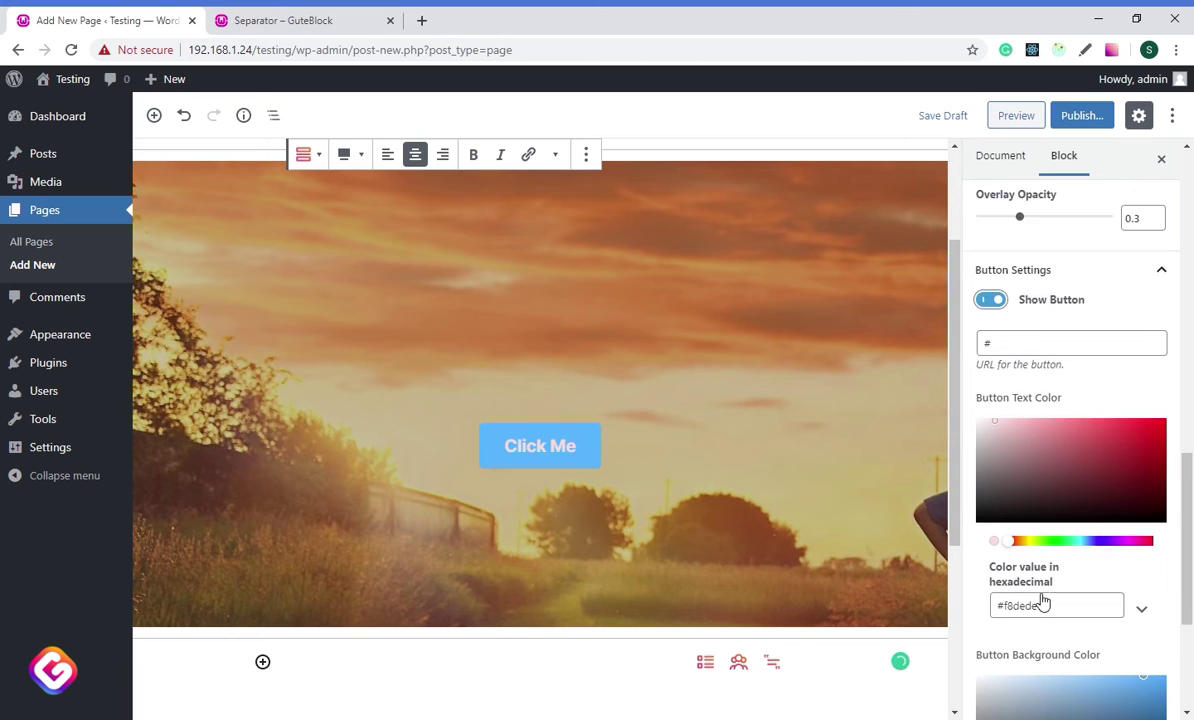
Set the separator button's text color to #1d0404 and its background color to #00c9e0, and round the button's corners
left_click_drag(1119, 472, 1164, 456)
left_click_drag(1091, 575, 1089, 575)
left_click(1139, 280)
scroll(1092, 601, "down", 1)
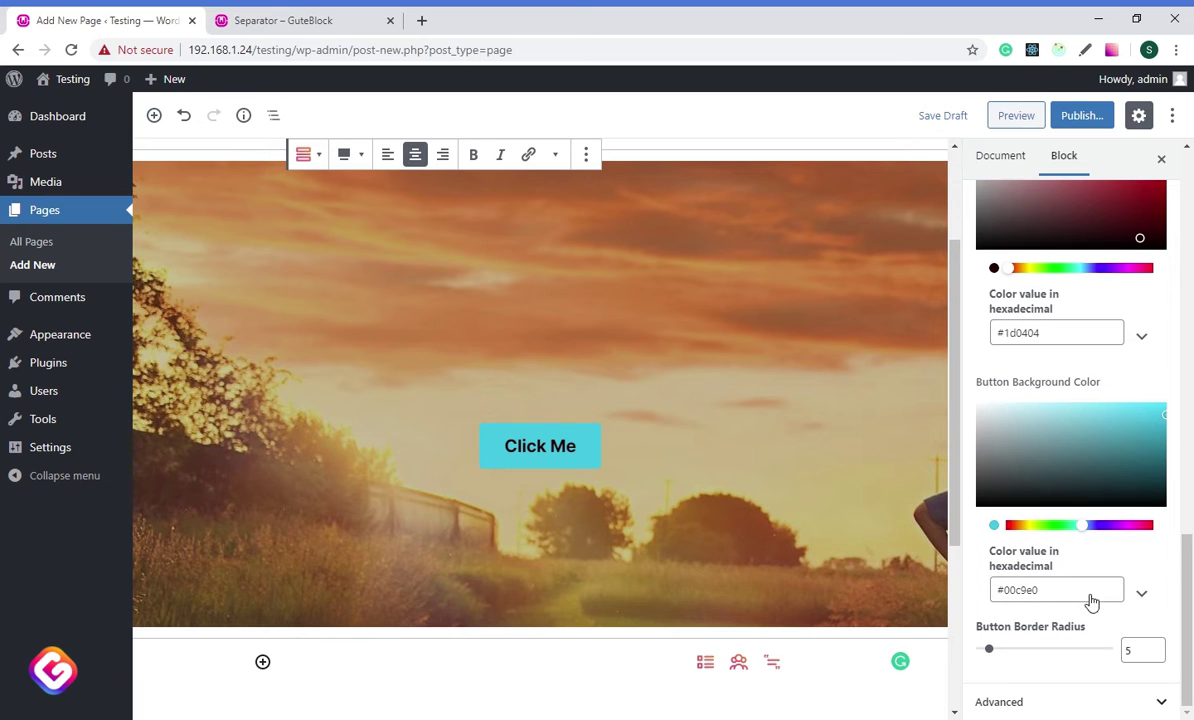
Enter the heading "Still Confused?" above the separator's button
scroll(968, 510, "up", 4)
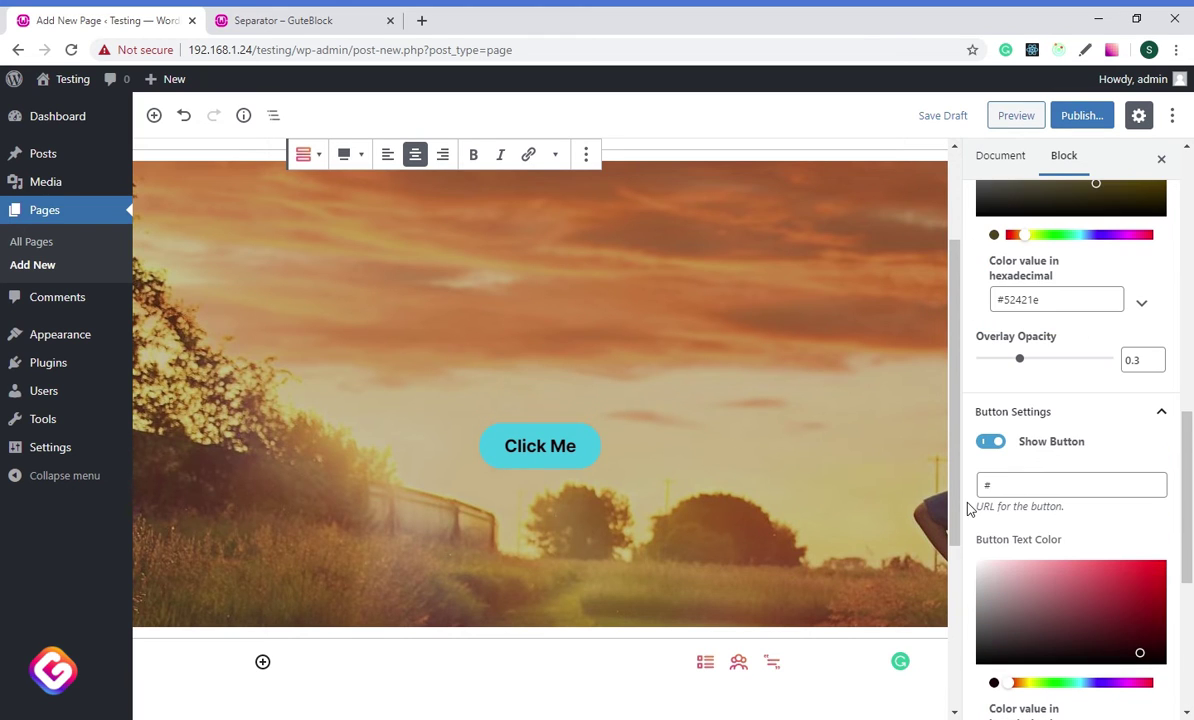
left_click(531, 397)
type("Still Confused?")
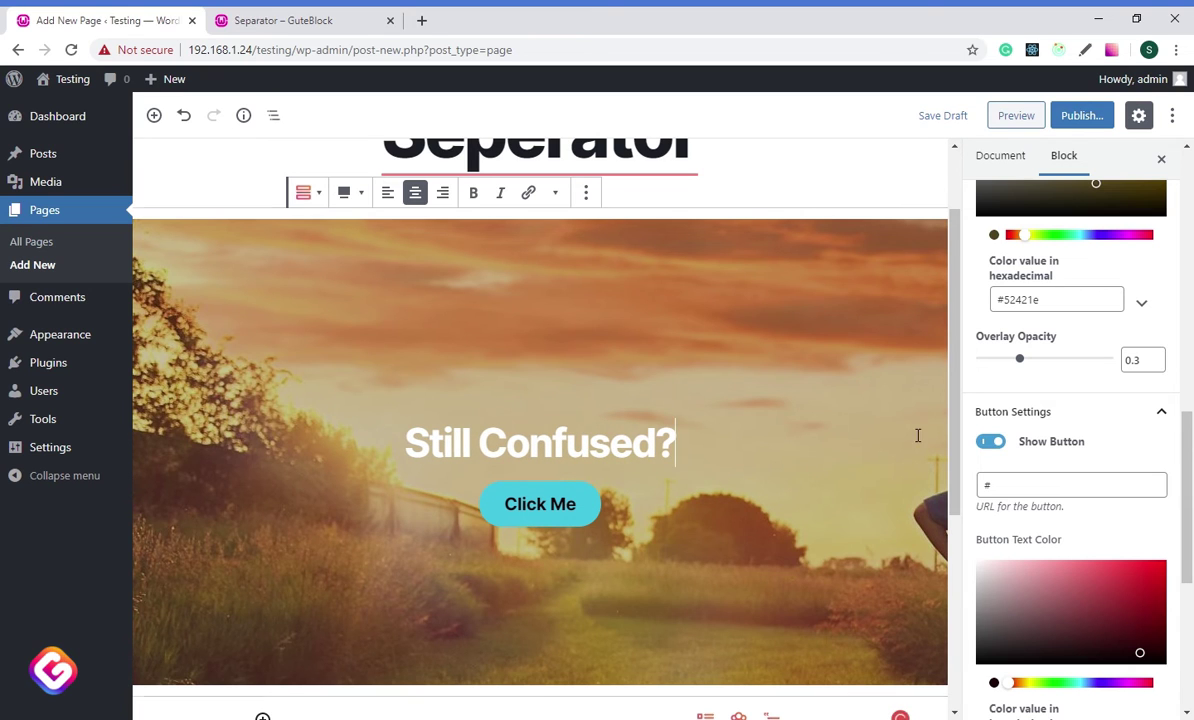
Set the separator's top and bottom padding to 240 each
scroll(1070, 420, "up", 6)
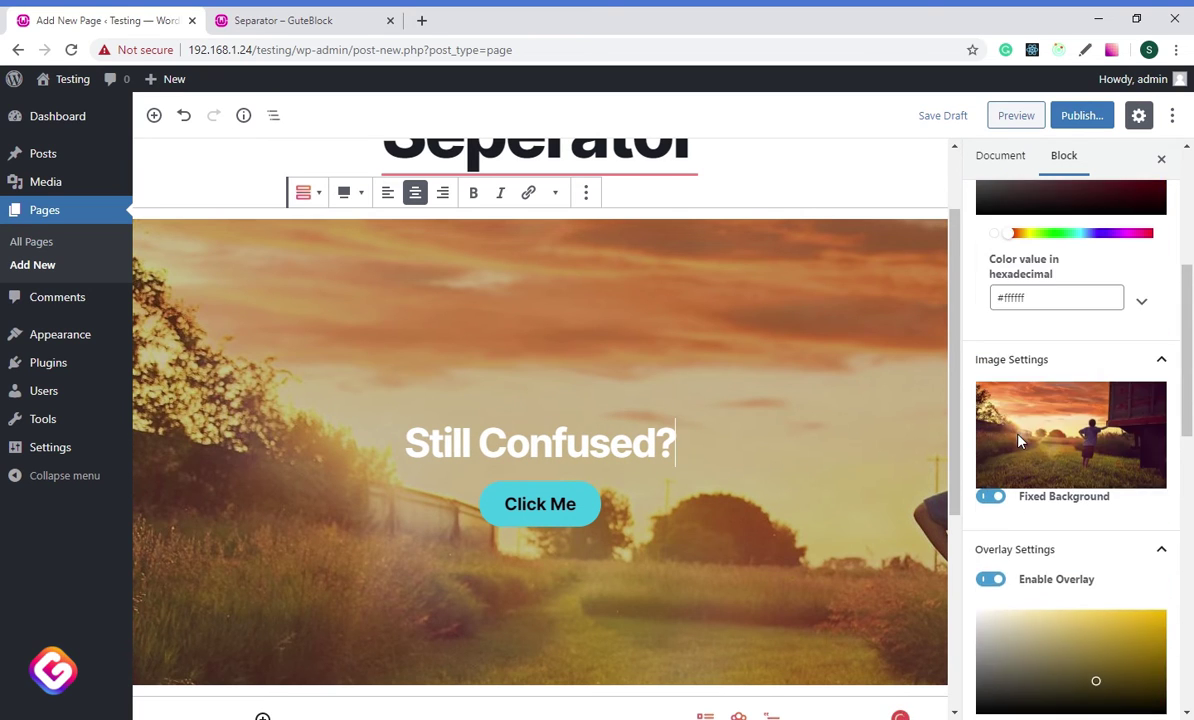
left_click_drag(1058, 400, 883, 319)
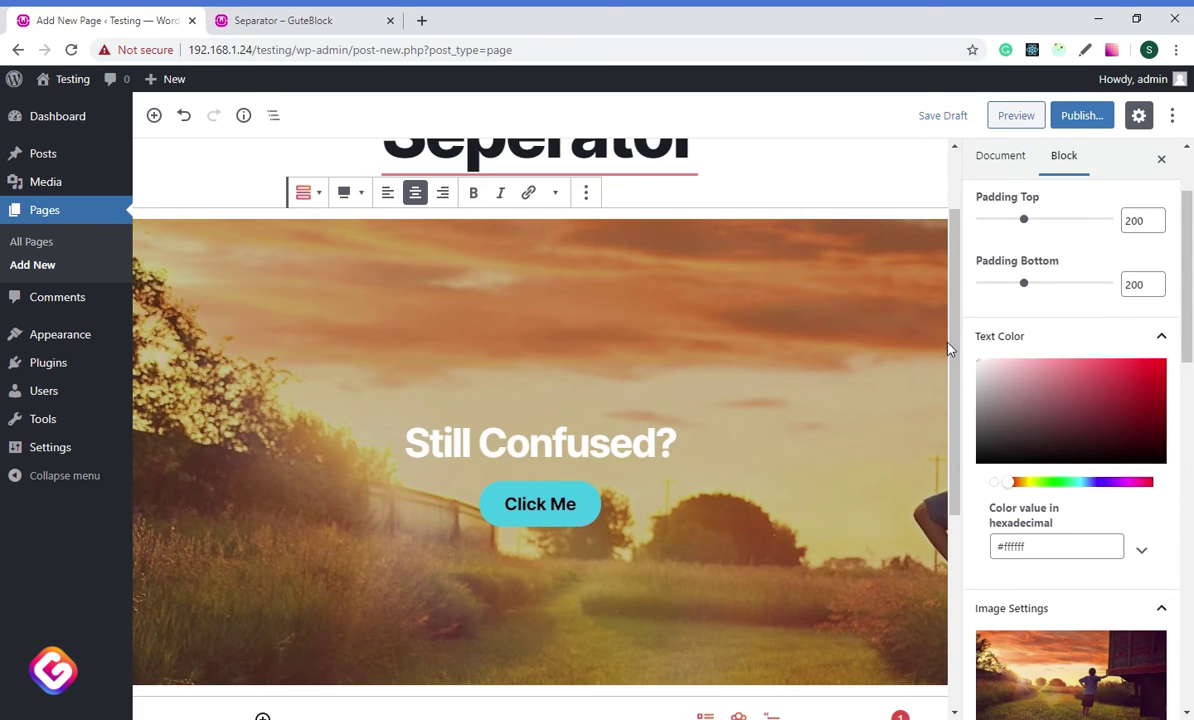
scroll(986, 505, "down", 4)
scroll(986, 505, "down", 10)
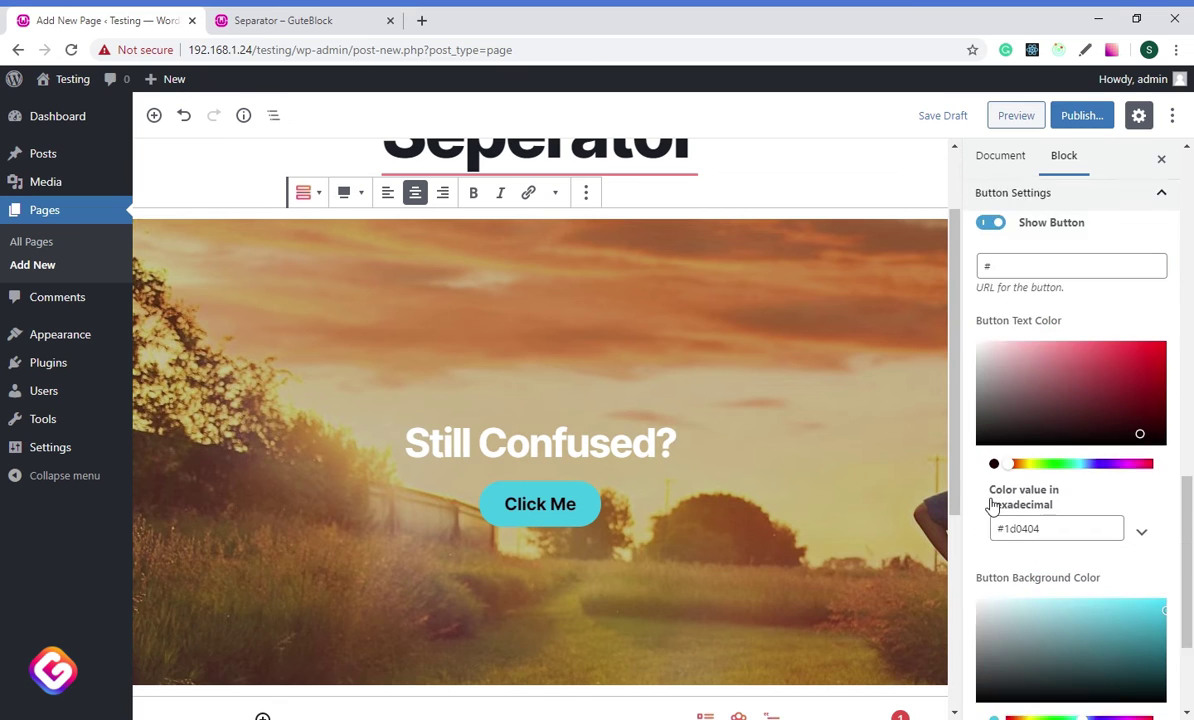
scroll(986, 505, "up", 10)
left_click_drag(1023, 349, 1039, 352)
left_click_drag(1023, 414, 1038, 420)
scroll(475, 387, "down", 1)
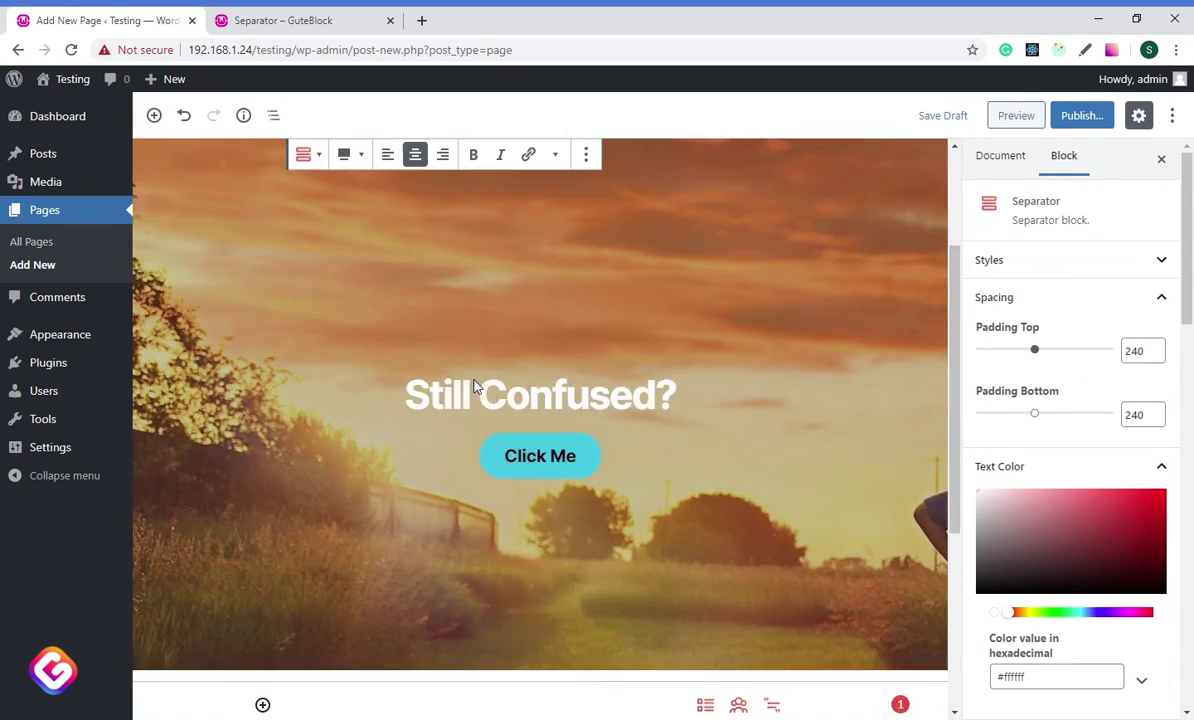
Publish the Seperator page and view it live to check the fixed background effect
scroll(475, 387, "up", 2)
left_click(1075, 115)
left_click(1075, 116)
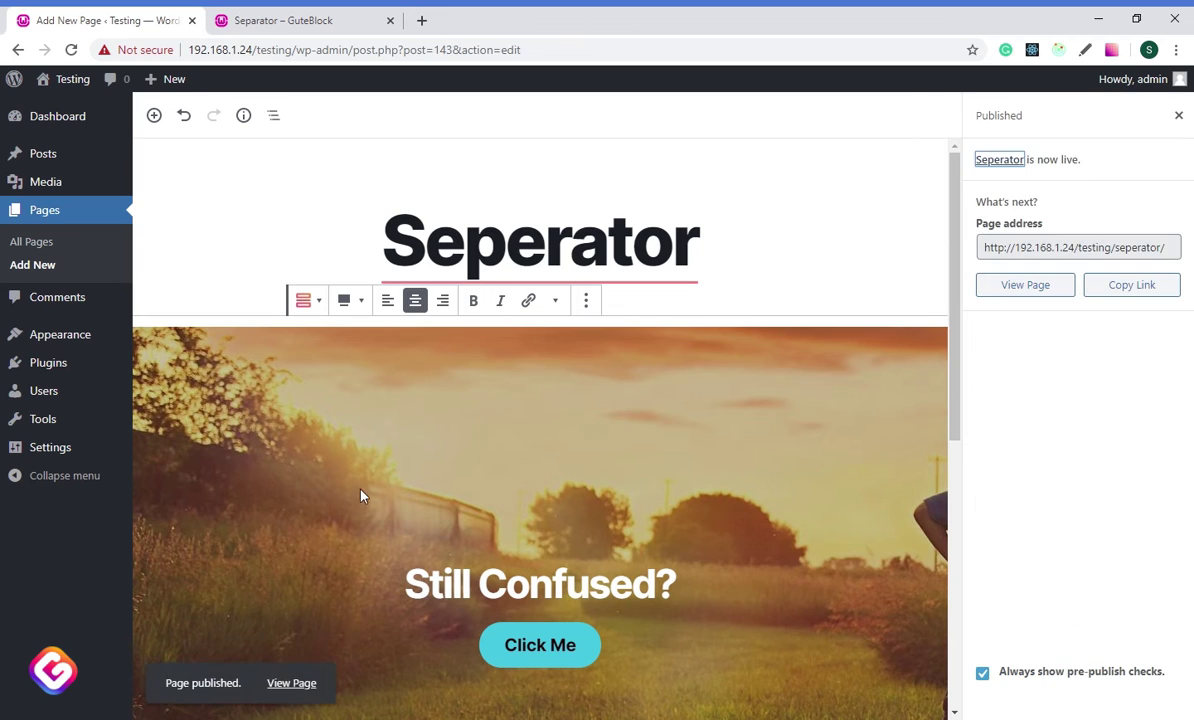
left_click(293, 683)
scroll(70, 420, "down", 10)
scroll(70, 420, "up", 11)
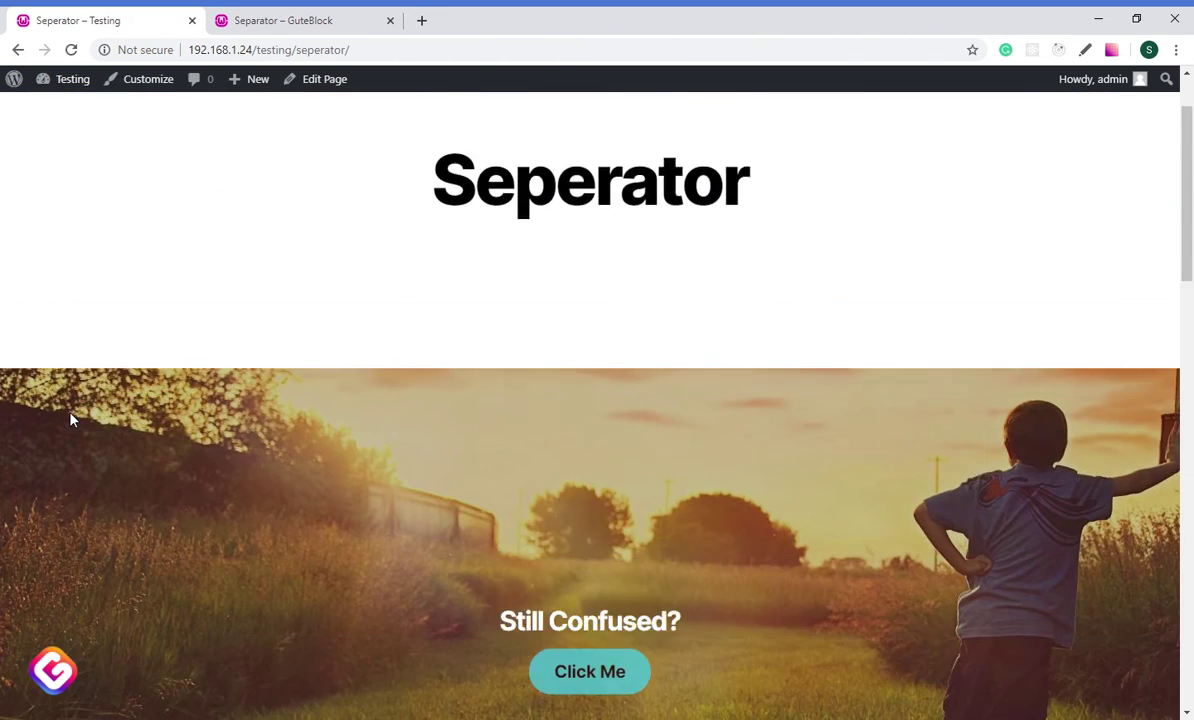
scroll(575, 413, "down", 4)
scroll(575, 413, "up", 4)
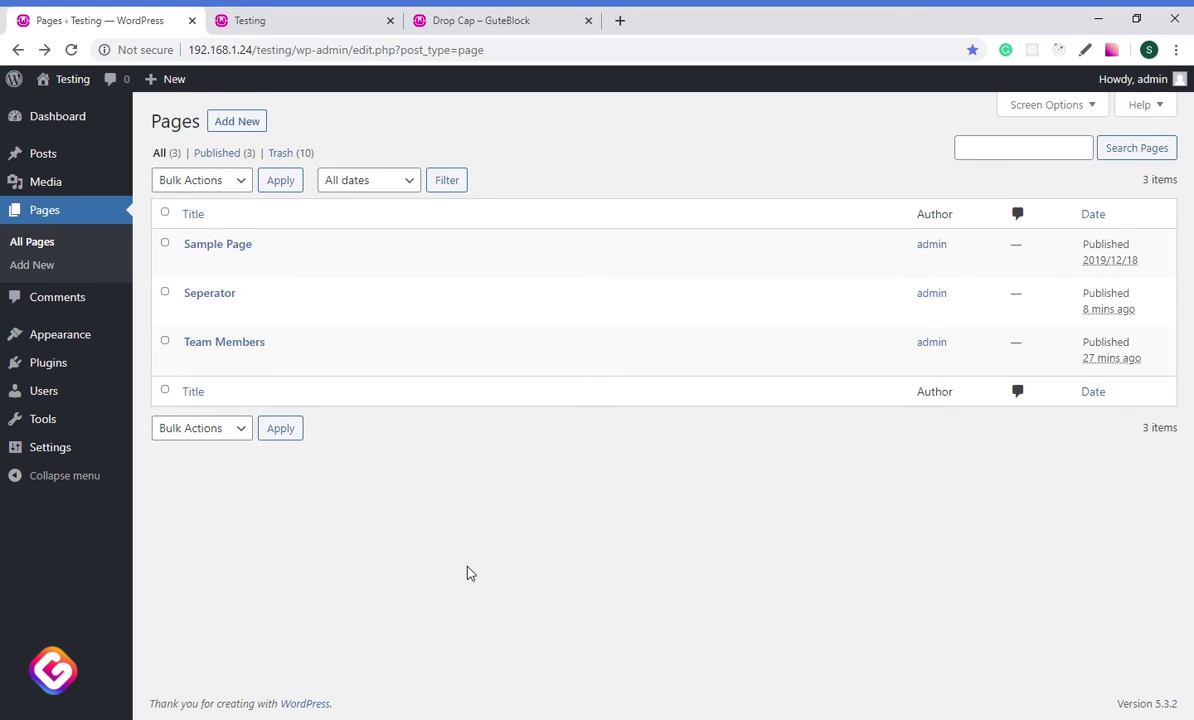
Create a new page titled "Drop Cap" and insert a Drop Cap block from the Guteblock blocks
mouse_move(380, 375)
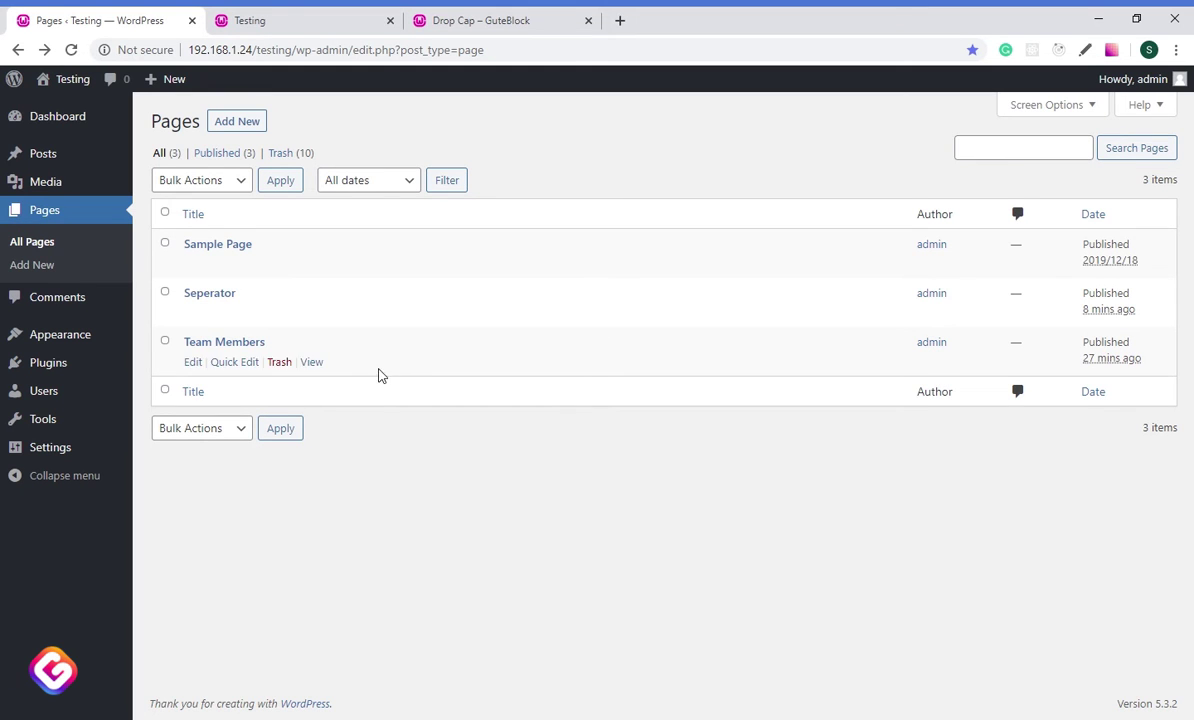
mouse_move(285, 298)
left_click(236, 122)
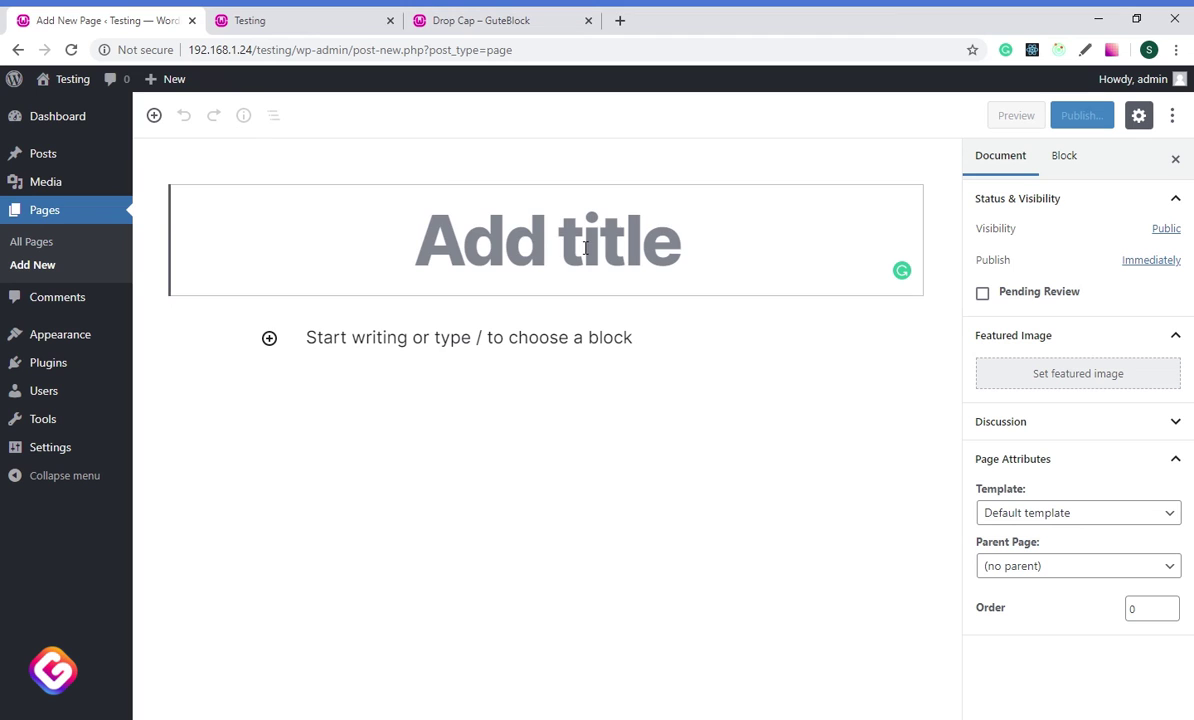
type("Drop Cap")
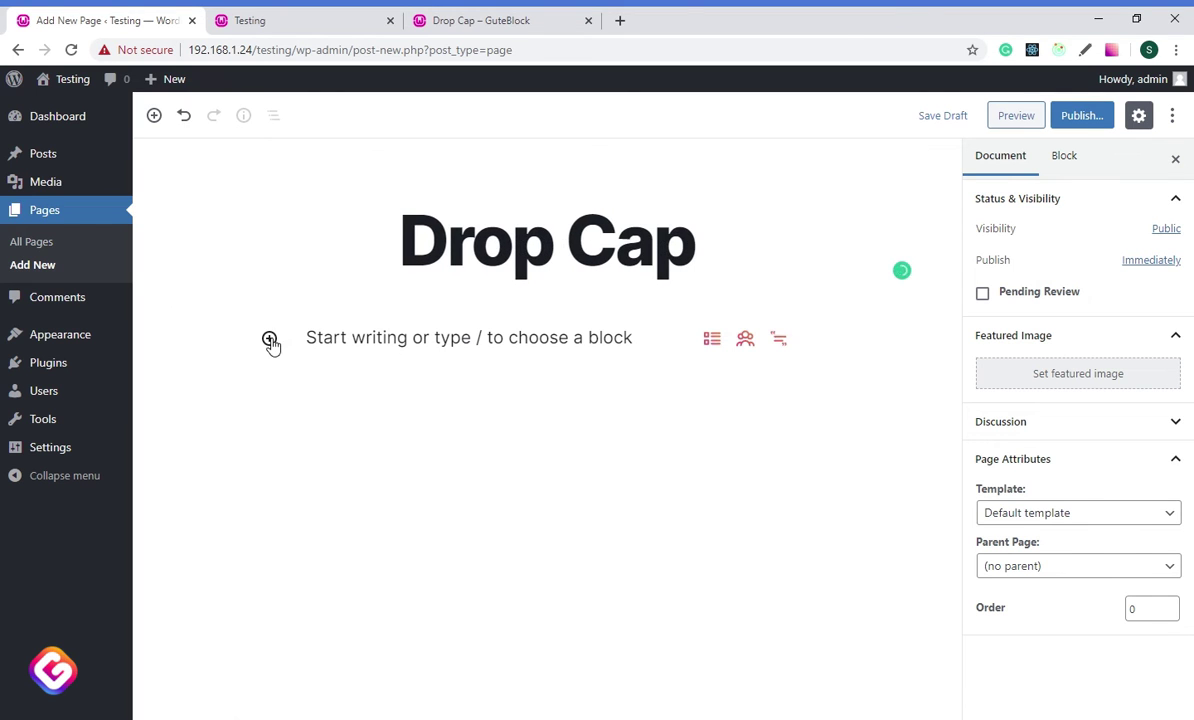
left_click(270, 339)
scroll(325, 640, "down", 5)
left_click(333, 683)
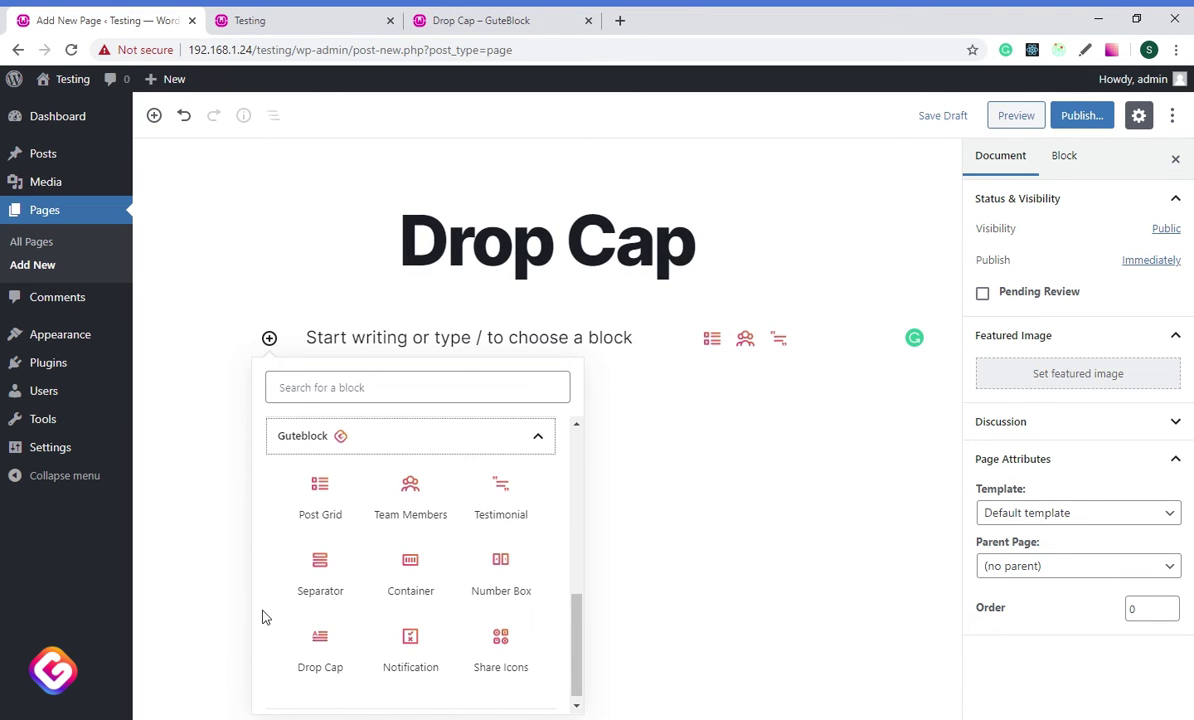
left_click(320, 648)
Fill the Drop Cap block with the "Create stylish blogs seamlessly with 9 awesome layouts" text, then publish and view the page
type("Create stylish blogs seamlessly with 9 awesome layouts from our Gutenberg ready WordPress theme for Blogs, News and magazines. Our theme is Search Engine Optimized to ensure your content is easily crawled and indexed by the search engines. Create stylish blogs seamlessly with 9 awesome layouts from our Gutenberg ready WordPress theme for Blogs, News and magazines. Our theme is Search Engine Optimized to ensure your content is easily crawled and indexed by the search engines. Create stylish blogs seamlessly with 9 awesome layouts from our Gutenberg ready WordPress theme for Blogs, News and magazines. Our theme is Search Engine Optimized to ensure your content is easily crawled and indexed by the search engines.")
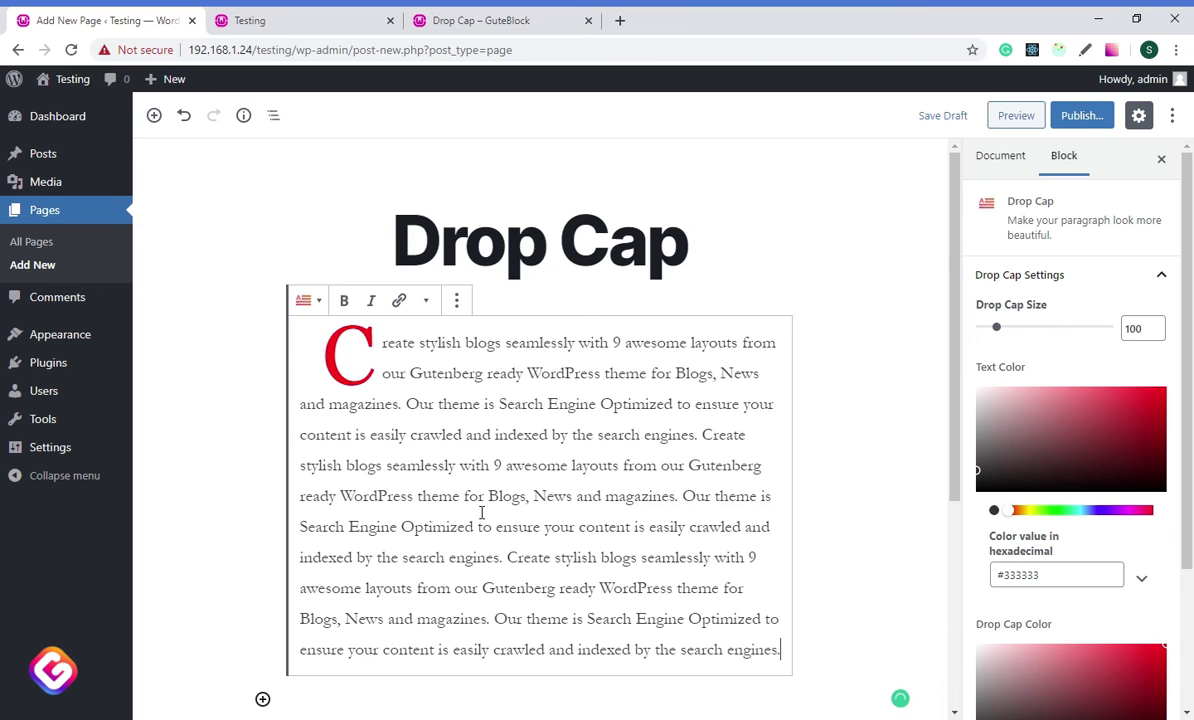
left_click(1082, 115)
left_click(1090, 115)
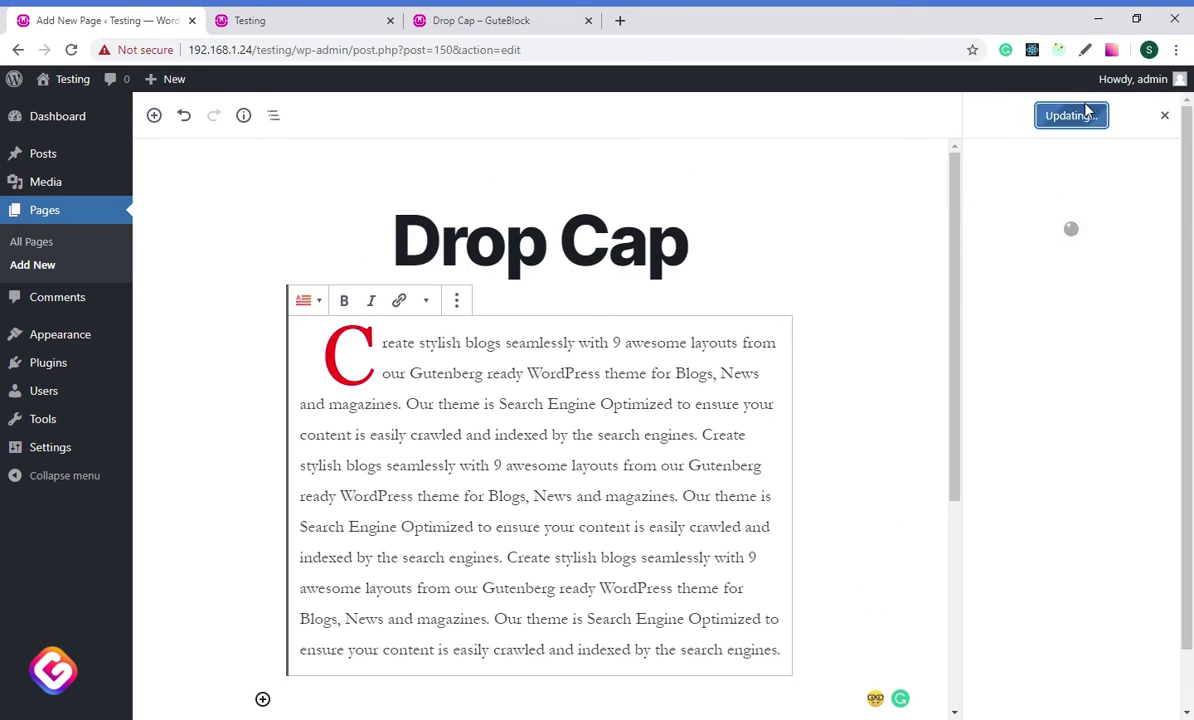
left_click(300, 689)
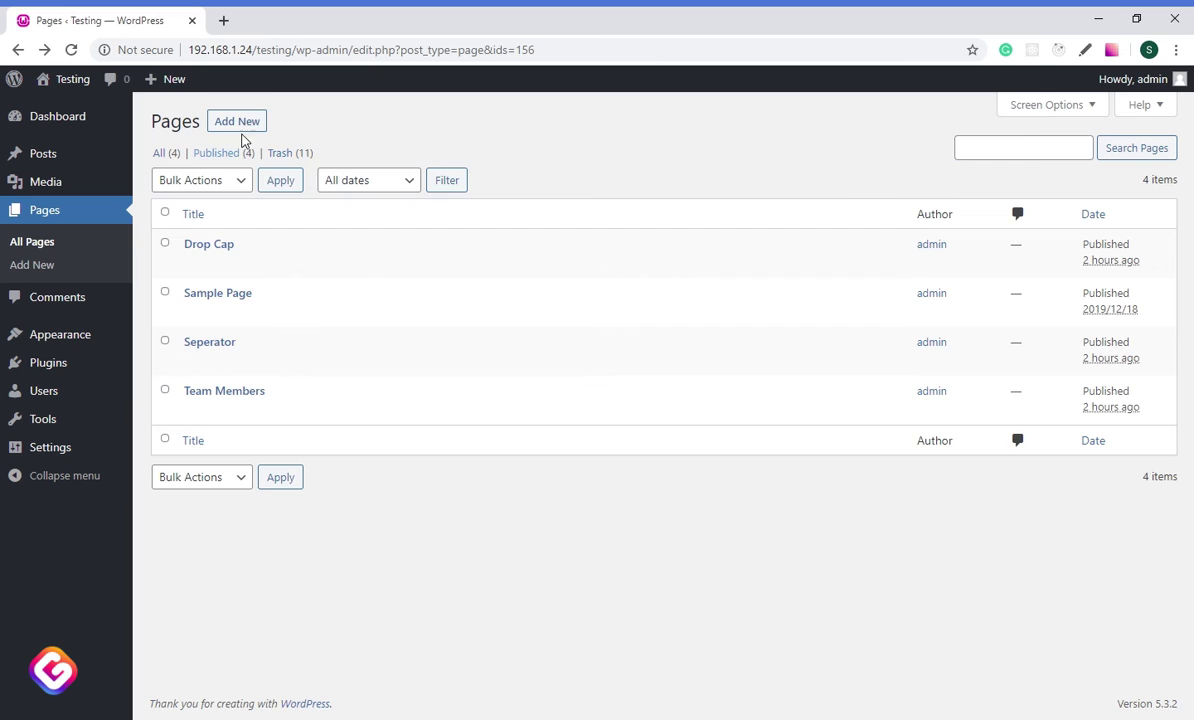
Create a new page titled "Number Box" and insert a Guteblock Number Box block with three boxes
left_click(238, 123)
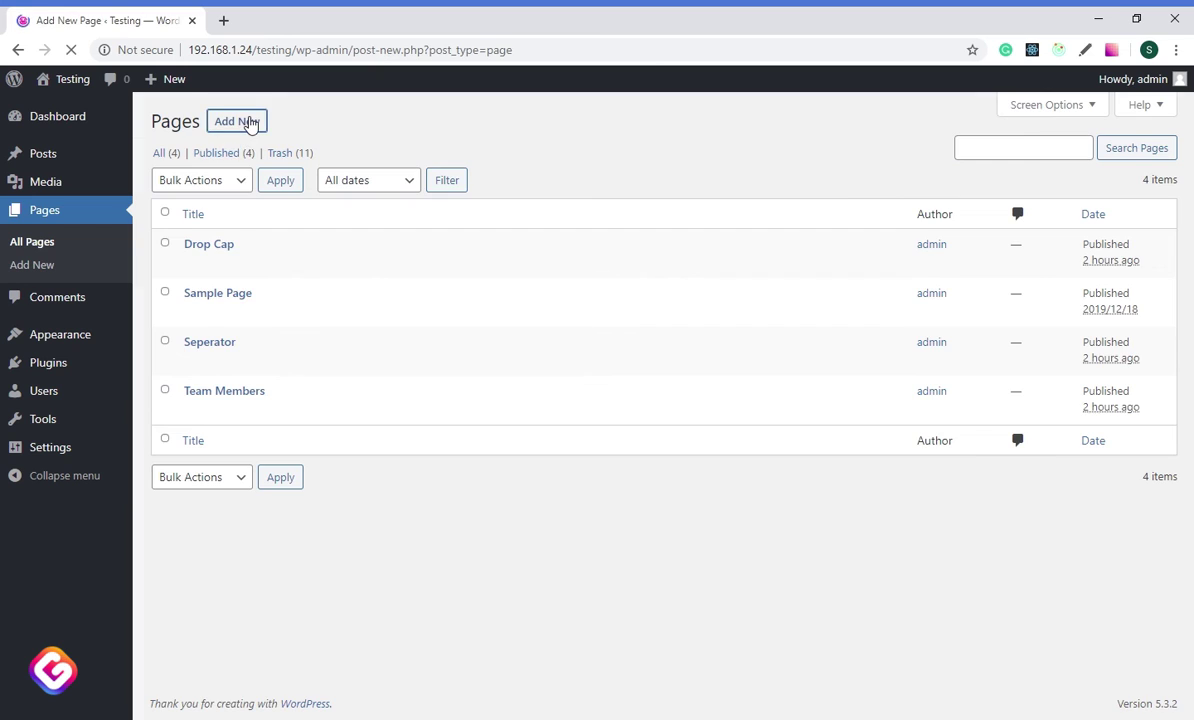
type("Number Box")
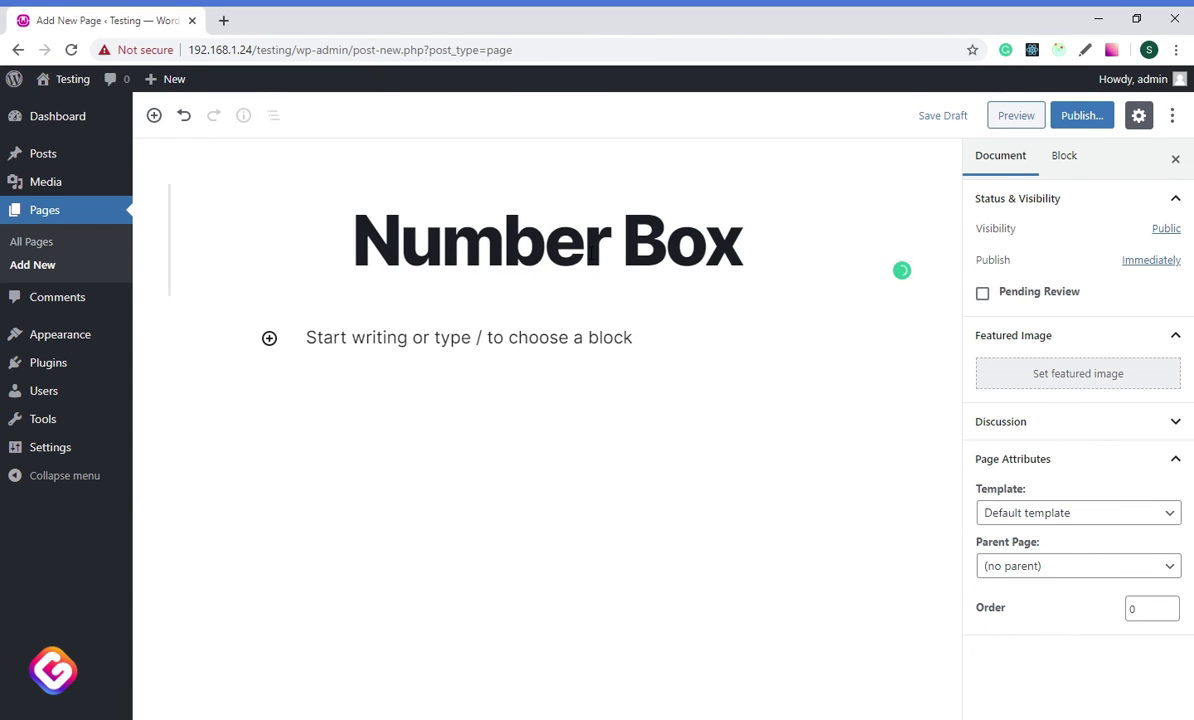
key("Return")
left_click(269, 338)
left_click(288, 686)
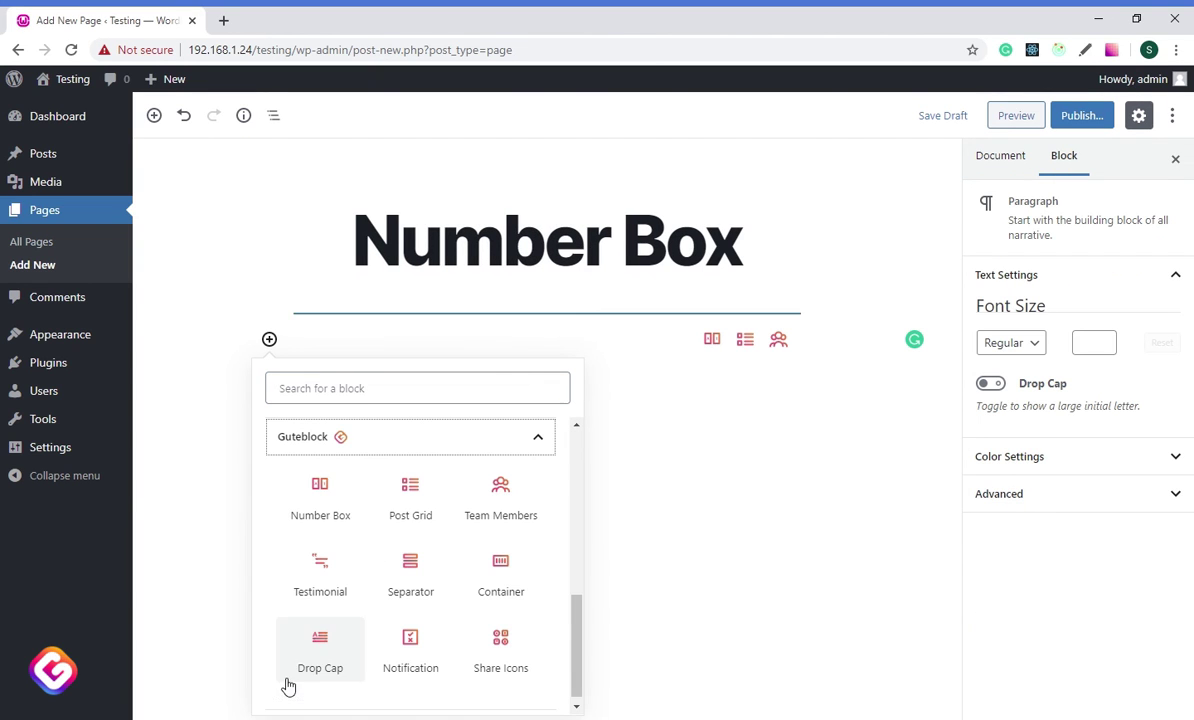
left_click(322, 508)
left_click(540, 517)
left_click(558, 520)
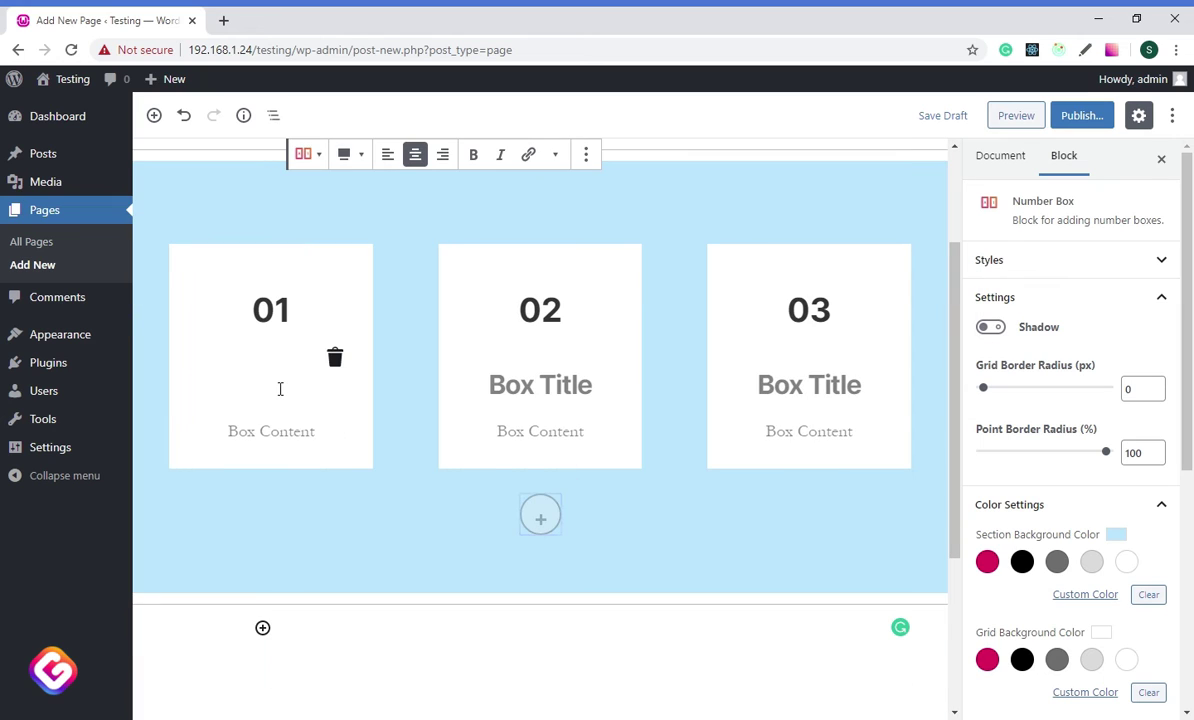
Fill box 01 with "Install" and "Search for Guteblock and click install.", and box 02 with "Activate" and "Activate the plugin after installation."
type("Install")
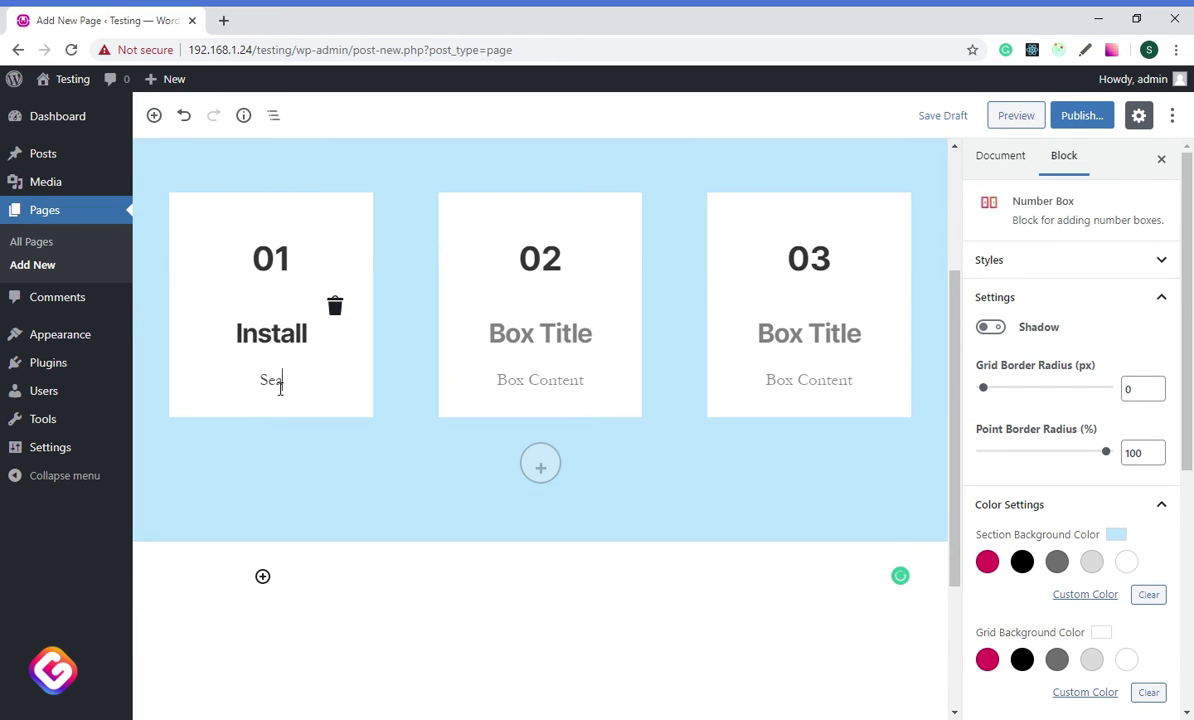
type("uteblock and click install.")
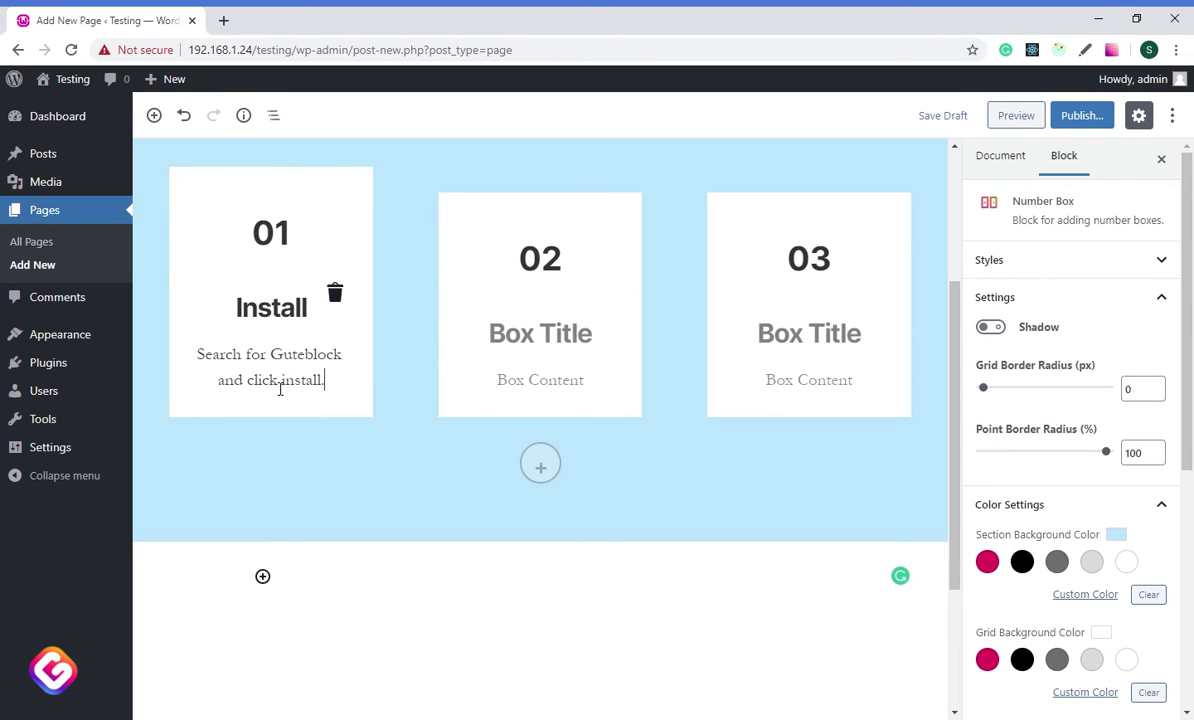
left_click(554, 340)
type("Activate")
key("Tab")
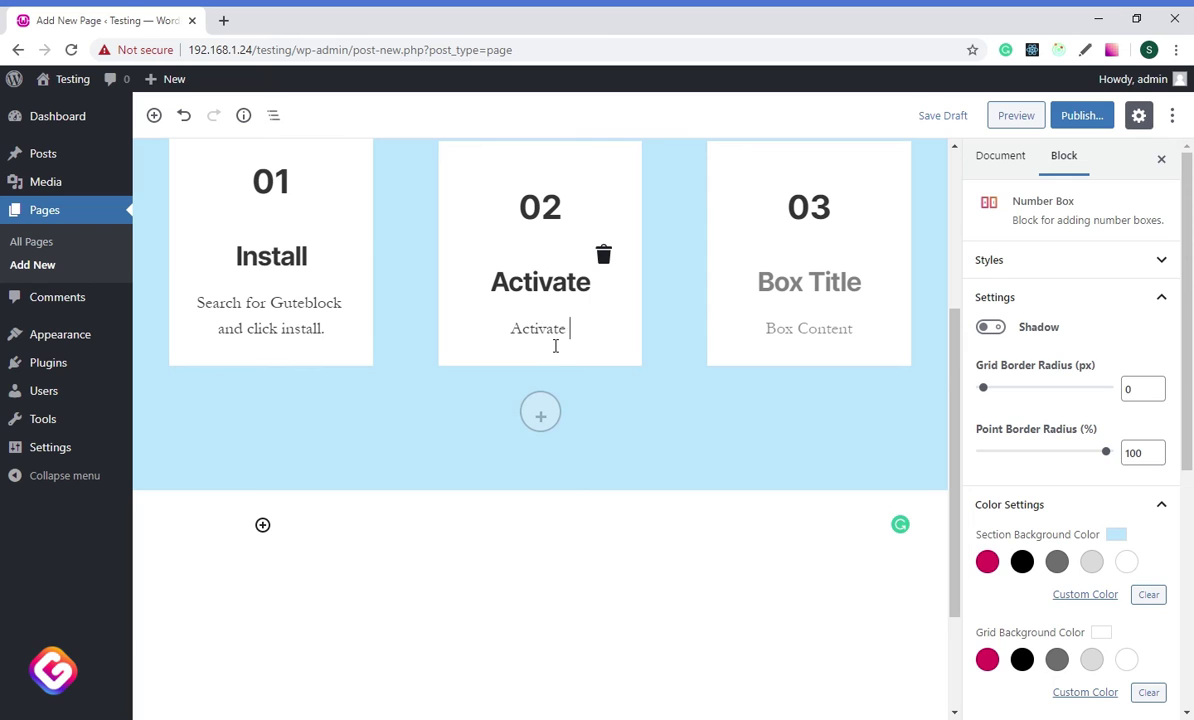
type("the plugin after insta")
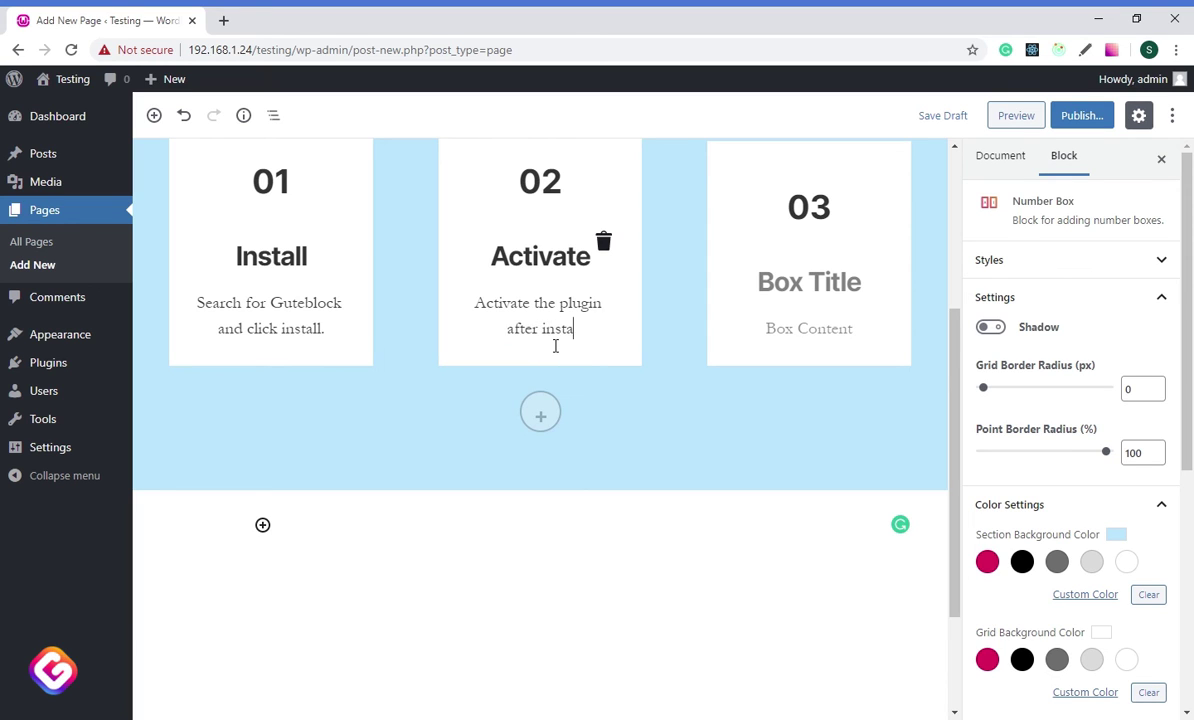
type("llation.")
Fill box 03 with the title "Use" and the content "Add blocks in pages and use it."
left_click(794, 372)
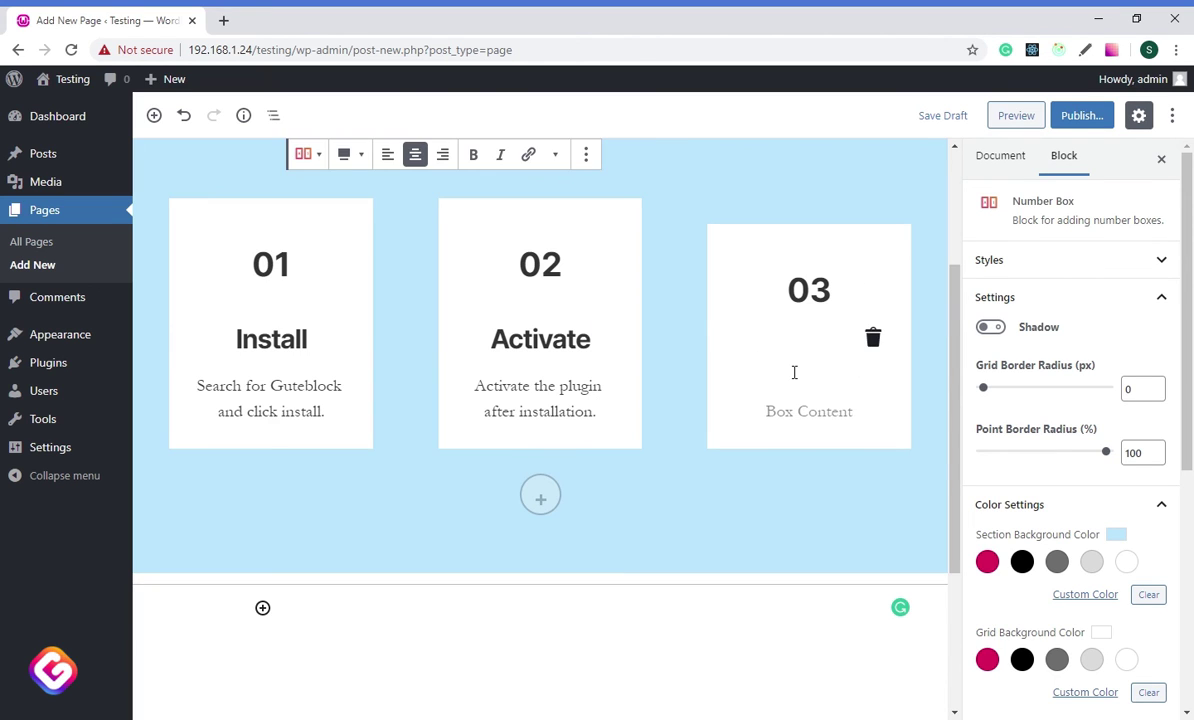
type("Use")
key("Down")
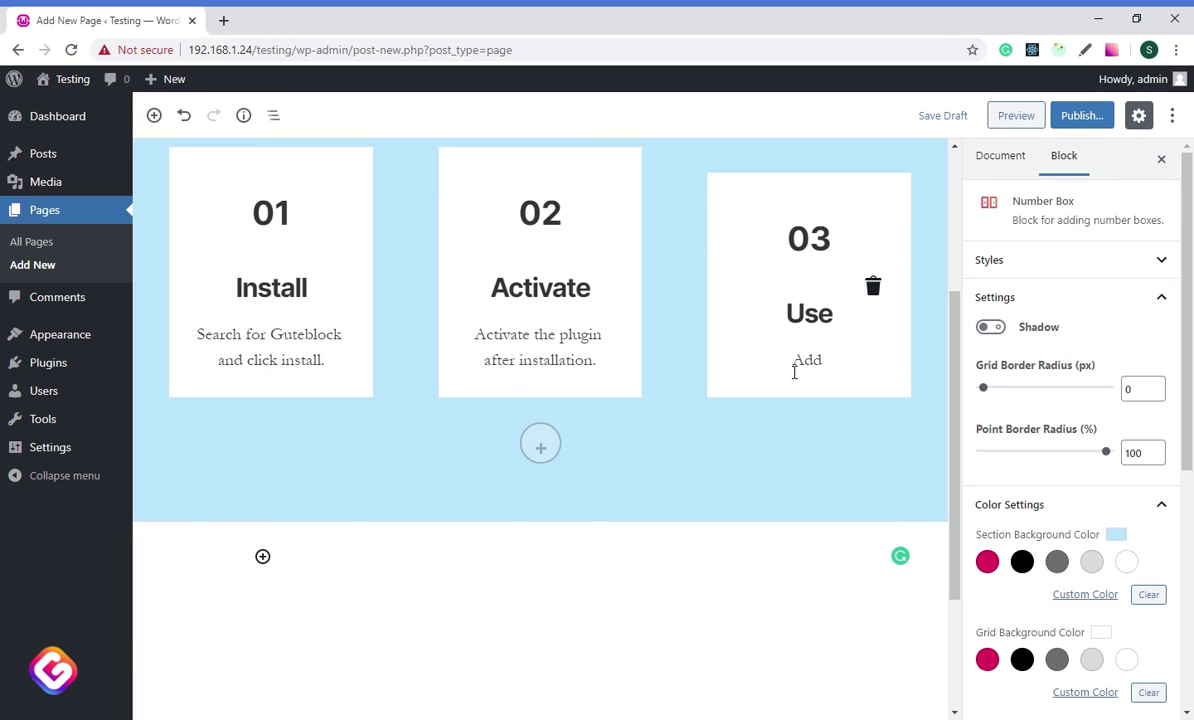
type("Add blocks in pages and use it.")
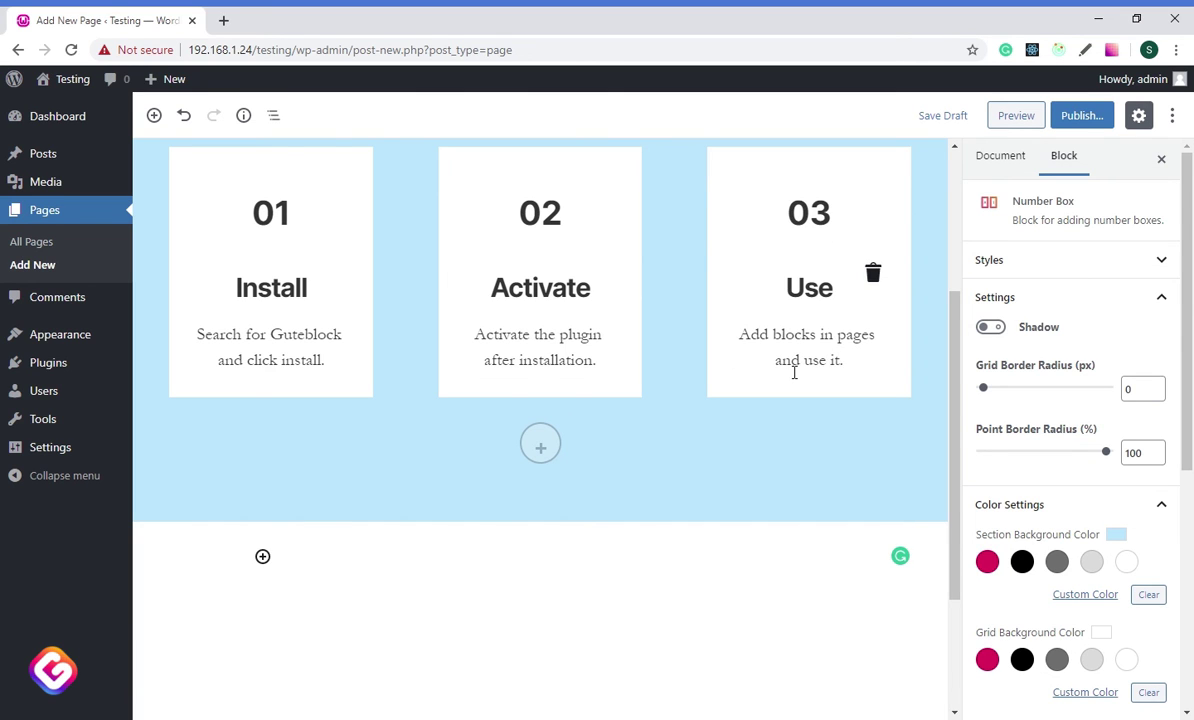
Set the number boxes' grid border radius to 34 px, with a white section background and a crimson pink grid background
scroll(794, 372, "up", 2)
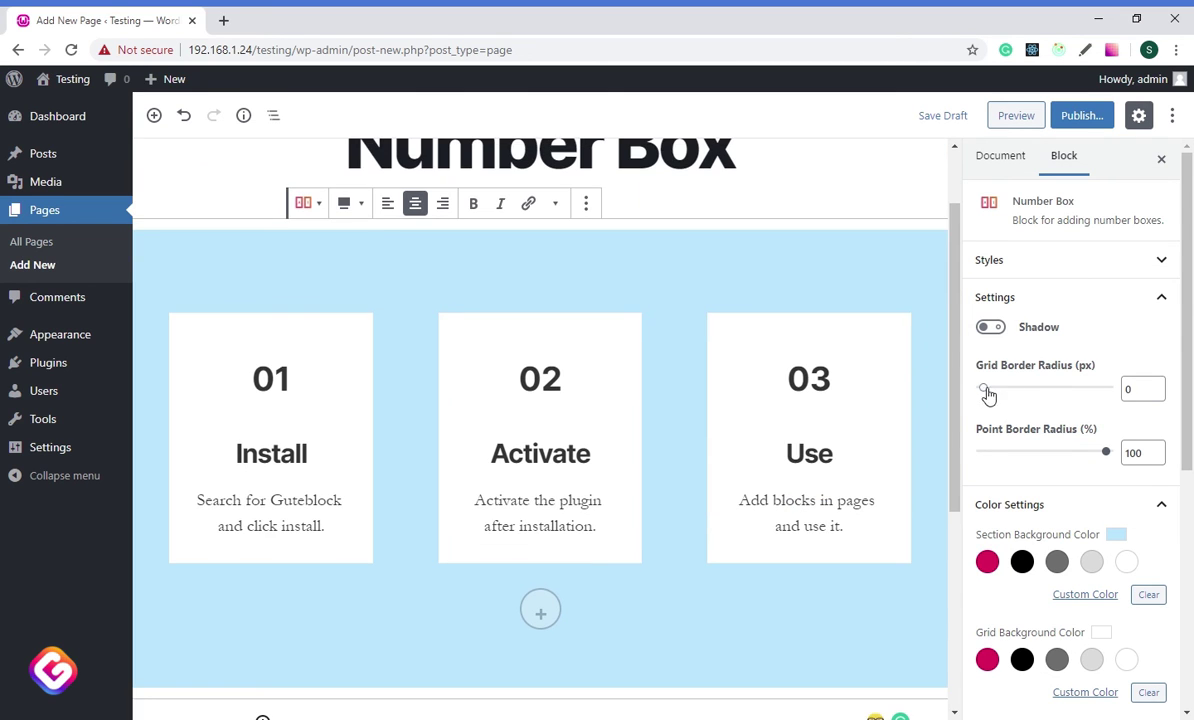
left_click_drag(984, 389, 1024, 389)
scroll(1028, 397, "down", 1)
left_click(987, 478)
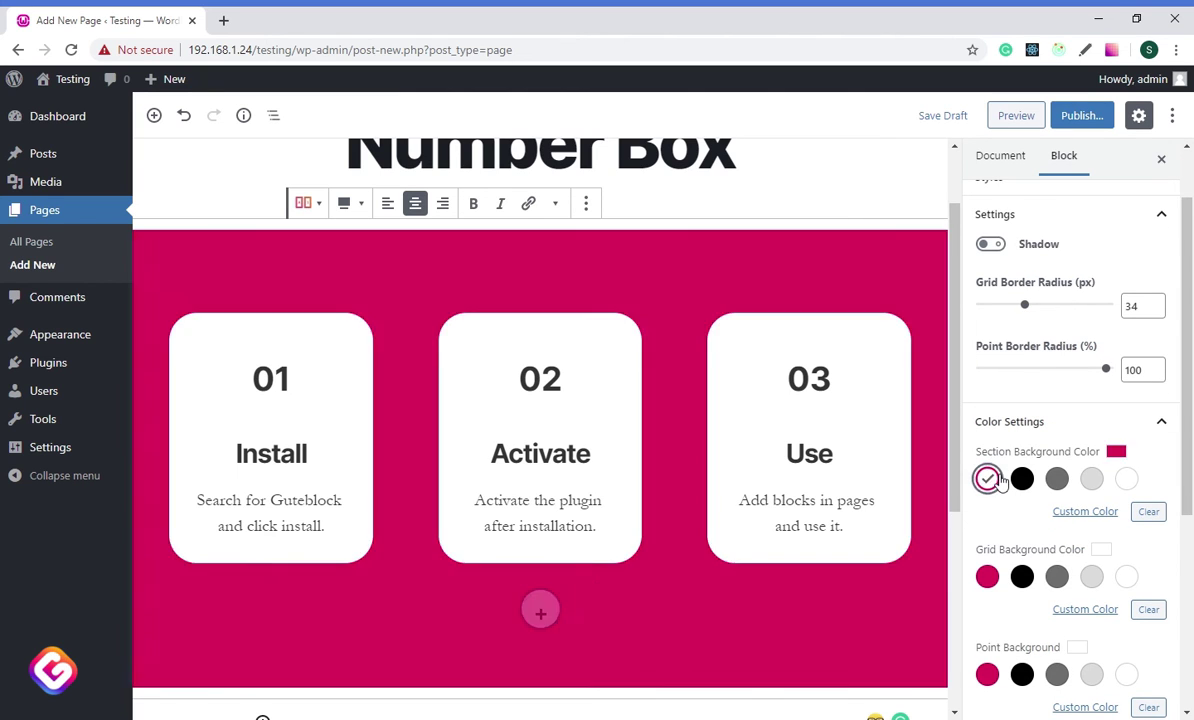
left_click(1126, 478)
scroll(1110, 485, "down", 1)
left_click(988, 495)
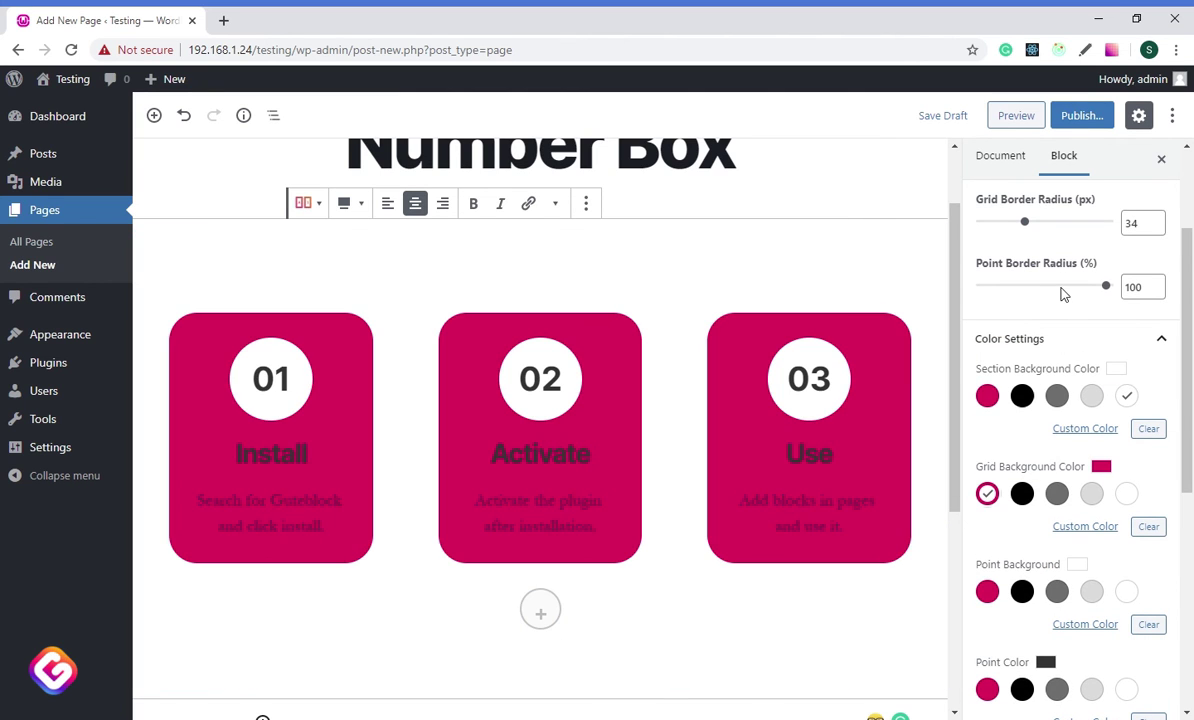
Set the point background, title and content colors to white and the point color to crimson pink
scroll(1100, 380, "down", 3)
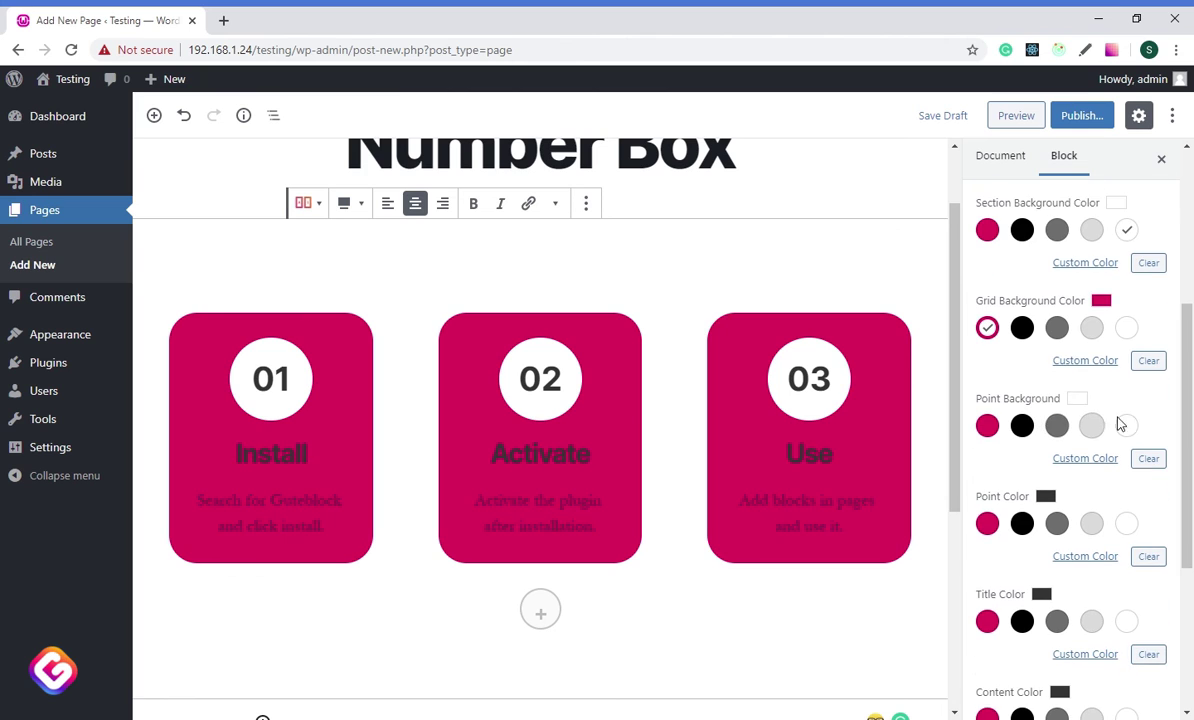
left_click(1127, 421)
scroll(995, 388, "down", 2)
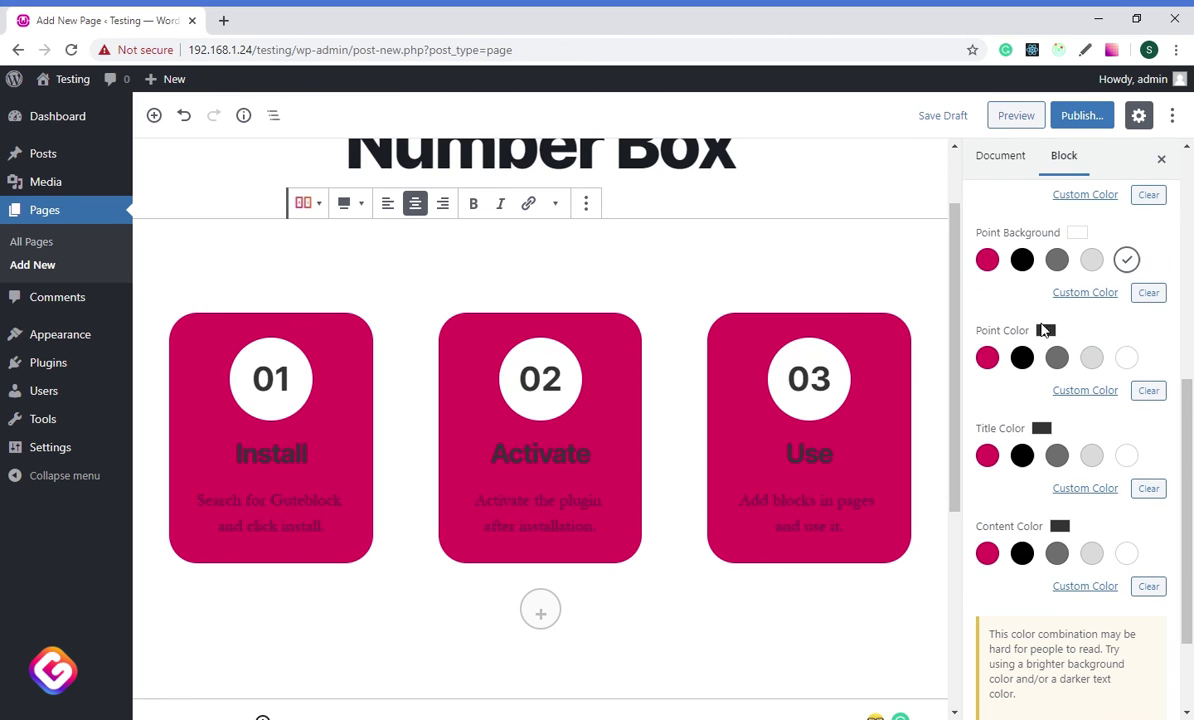
left_click(987, 357)
scroll(1127, 408, "down", 1)
left_click(1127, 372)
left_click(1127, 498)
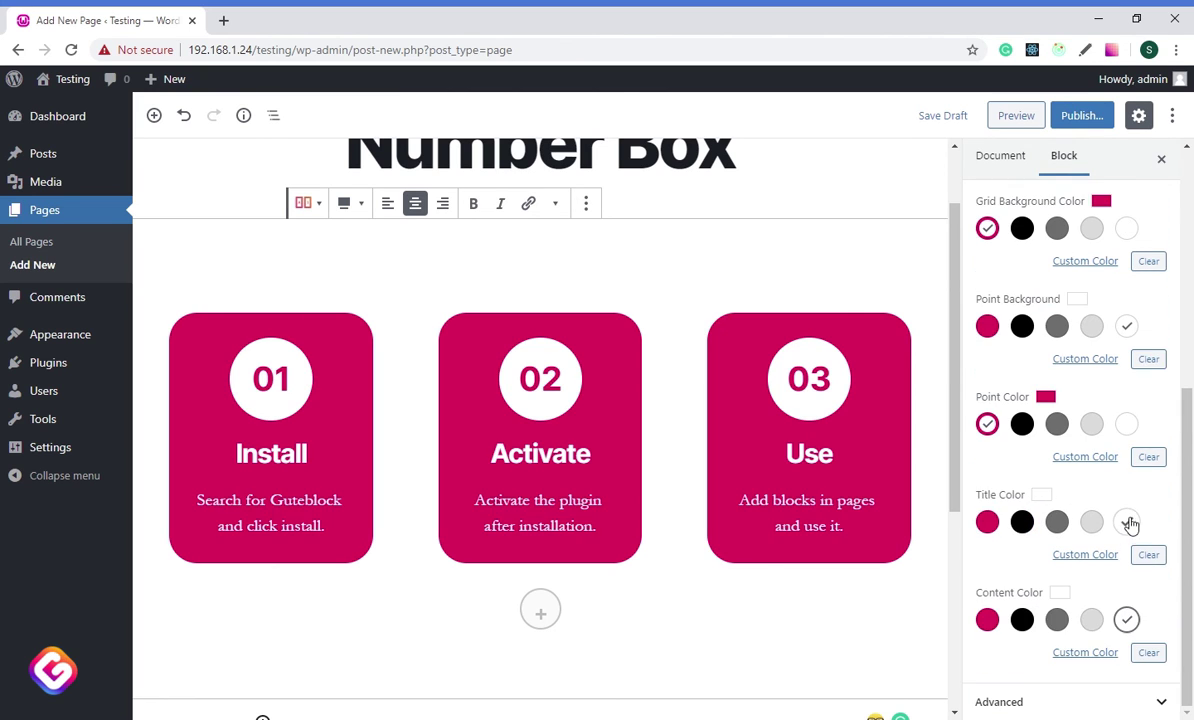
Publish the Number Box page
scroll(1110, 500, "up", 5)
left_click(1085, 115)
left_click(1090, 115)
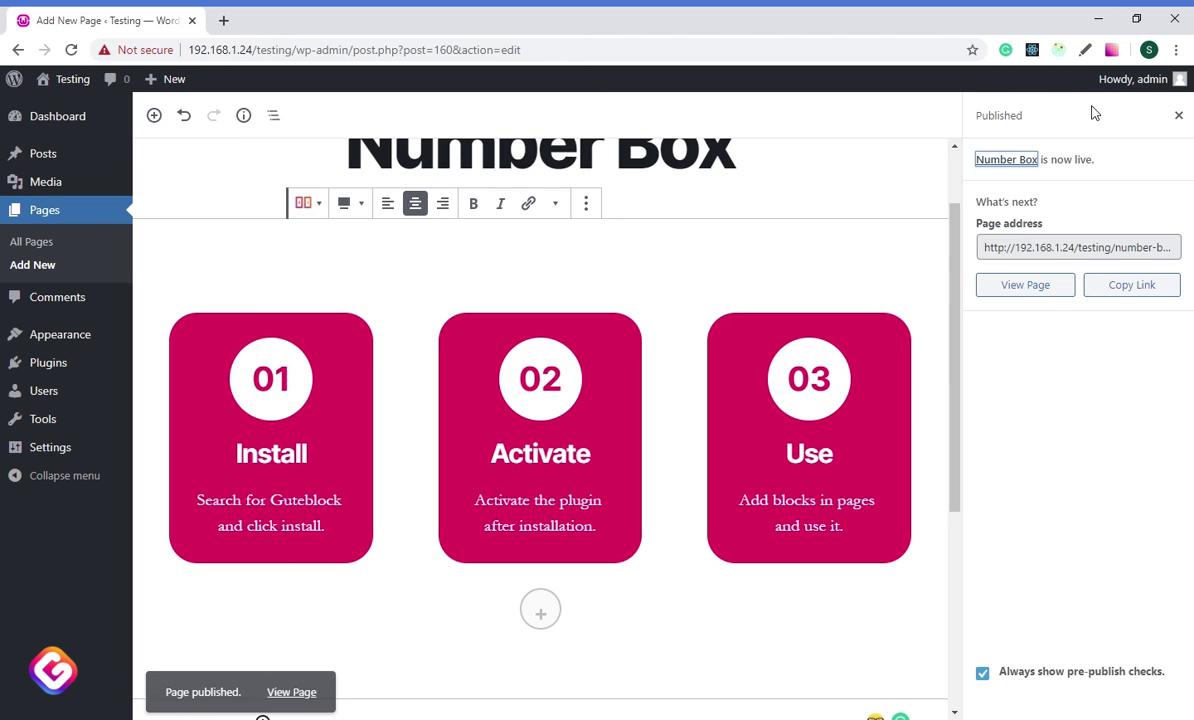
View the published Number Box page on the live site
left_click(291, 683)
scroll(118, 453, "down", 2)
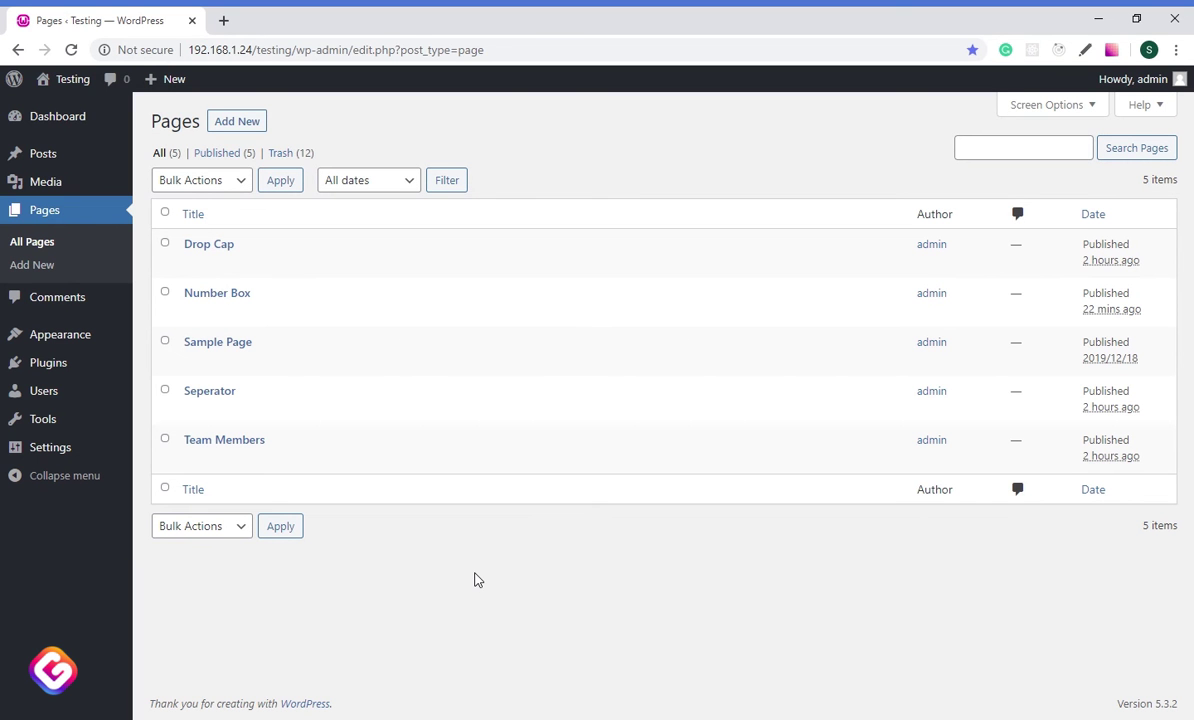
Add a new page titled "Notifications" and start its first content block
left_click(237, 122)
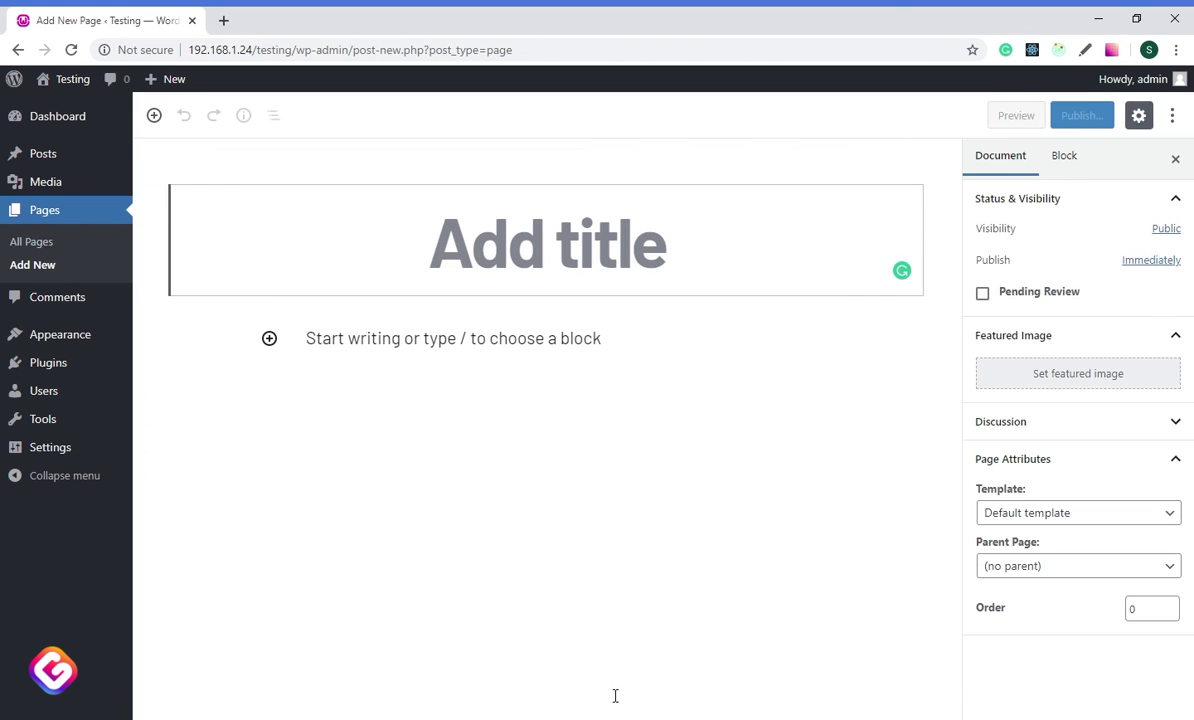
type("Notifications")
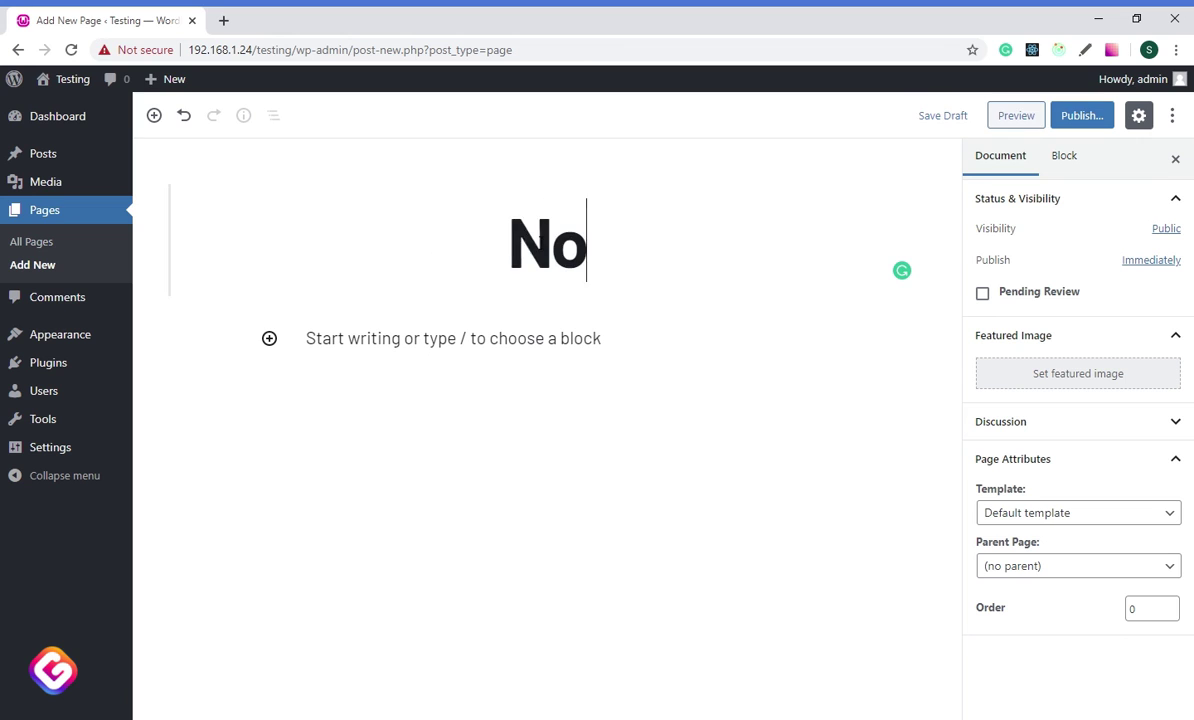
left_click(493, 348)
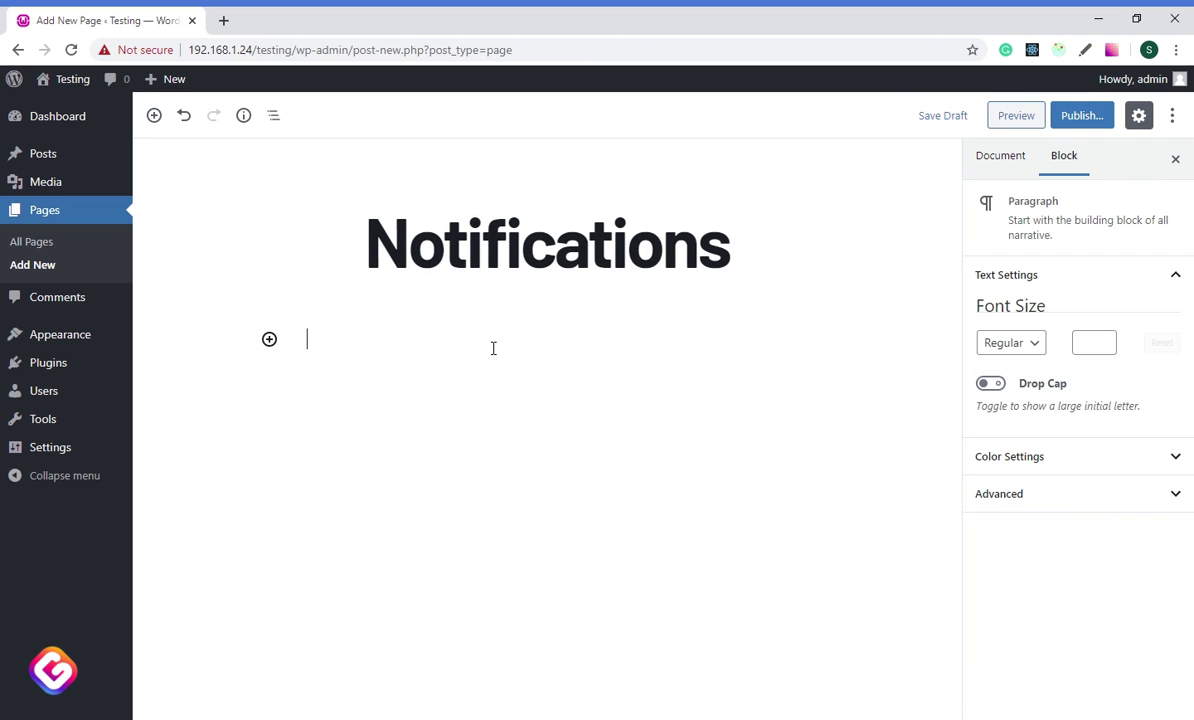
Insert the Guteblock Notification block below the page title
left_click(269, 339)
scroll(320, 560, "down", 5)
left_click(309, 684)
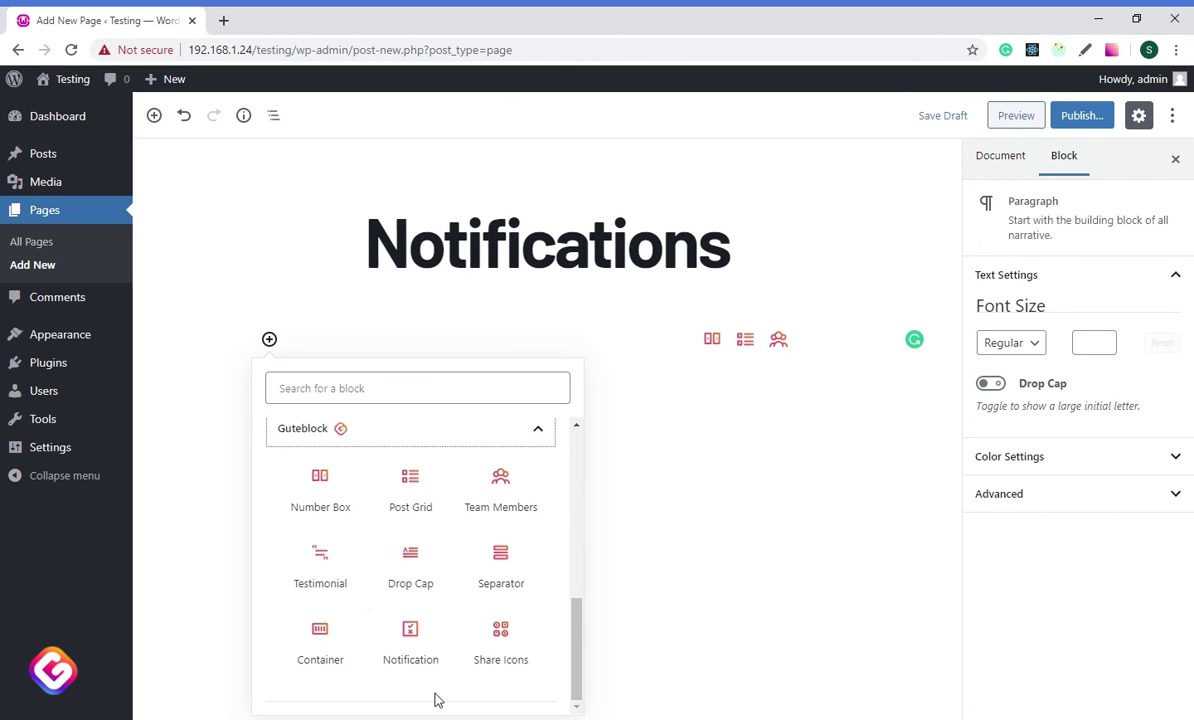
left_click(414, 652)
Keep the notification's icon shown, choose the exclamation mark icon and set its size to 83
left_click(990, 304)
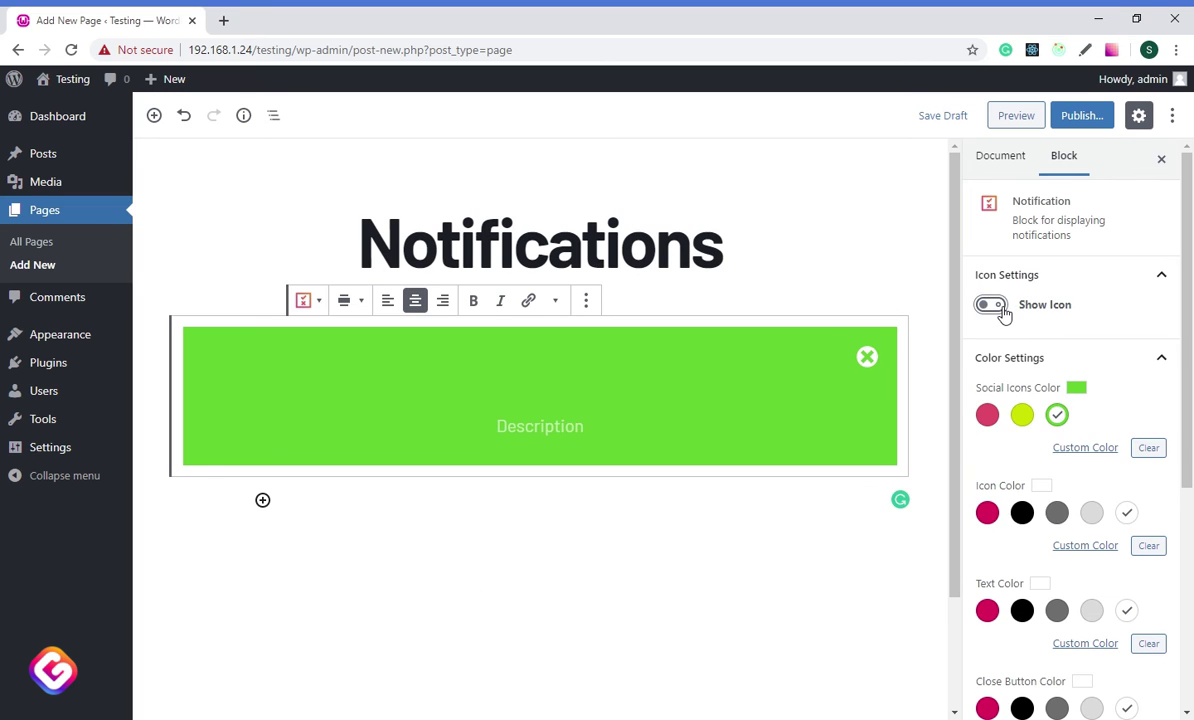
left_click(990, 304)
left_click(1018, 351)
mouse_move(1041, 413)
left_mouse_down()
mouse_move(1066, 418)
mouse_move(1029, 421)
left_mouse_up()
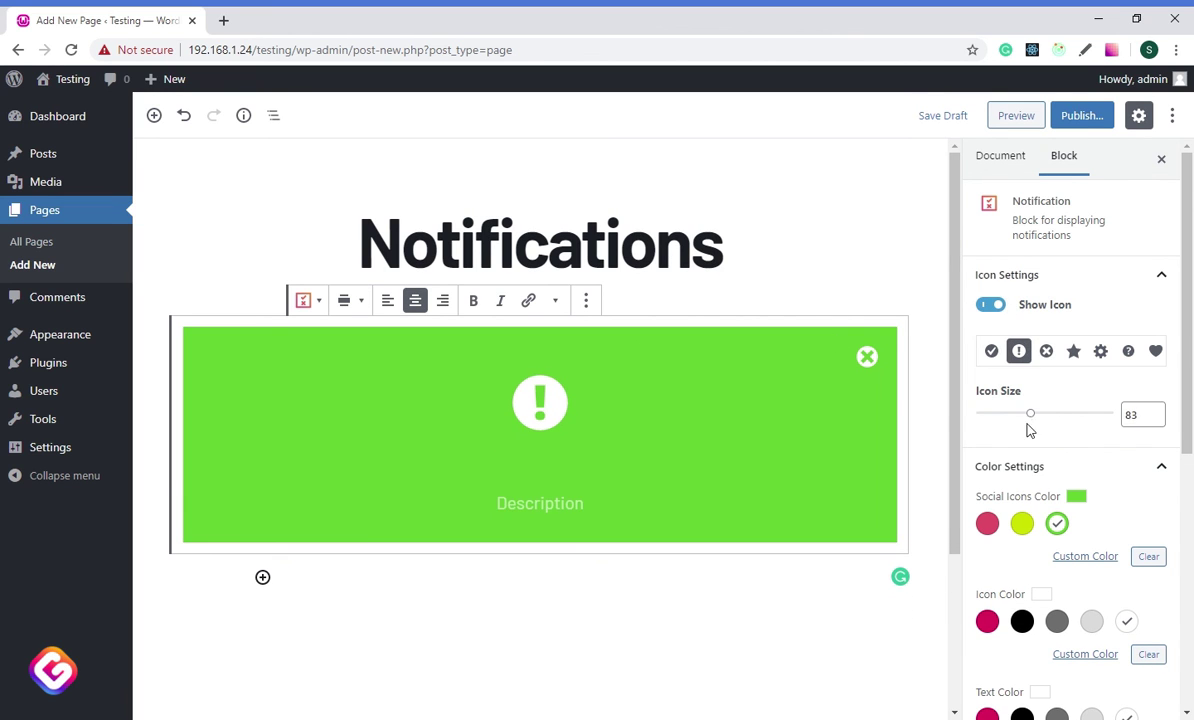
Try the red preset for the notification's Social Icons Color and settle on the yellow-green one
scroll(1029, 421, "down", 3)
left_click(1021, 354)
left_click(1021, 354)
scroll(1007, 394, "down", 1)
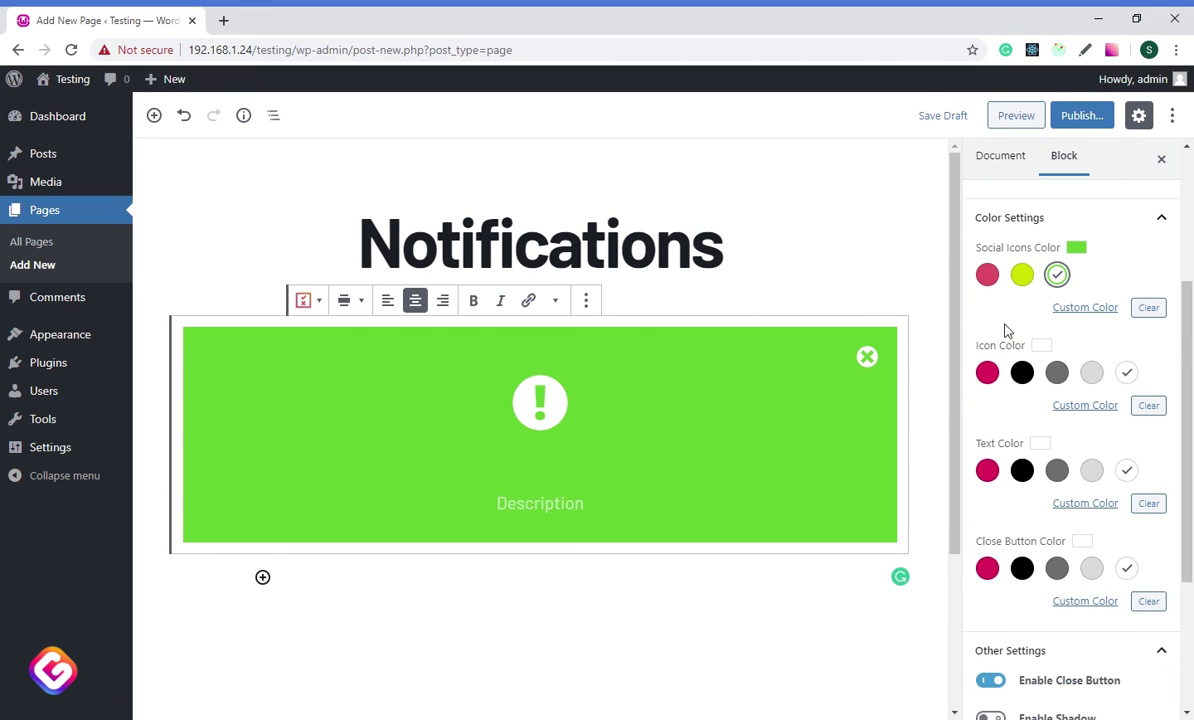
left_click(987, 274)
scroll(1007, 330, "down", 1)
left_click(1022, 192)
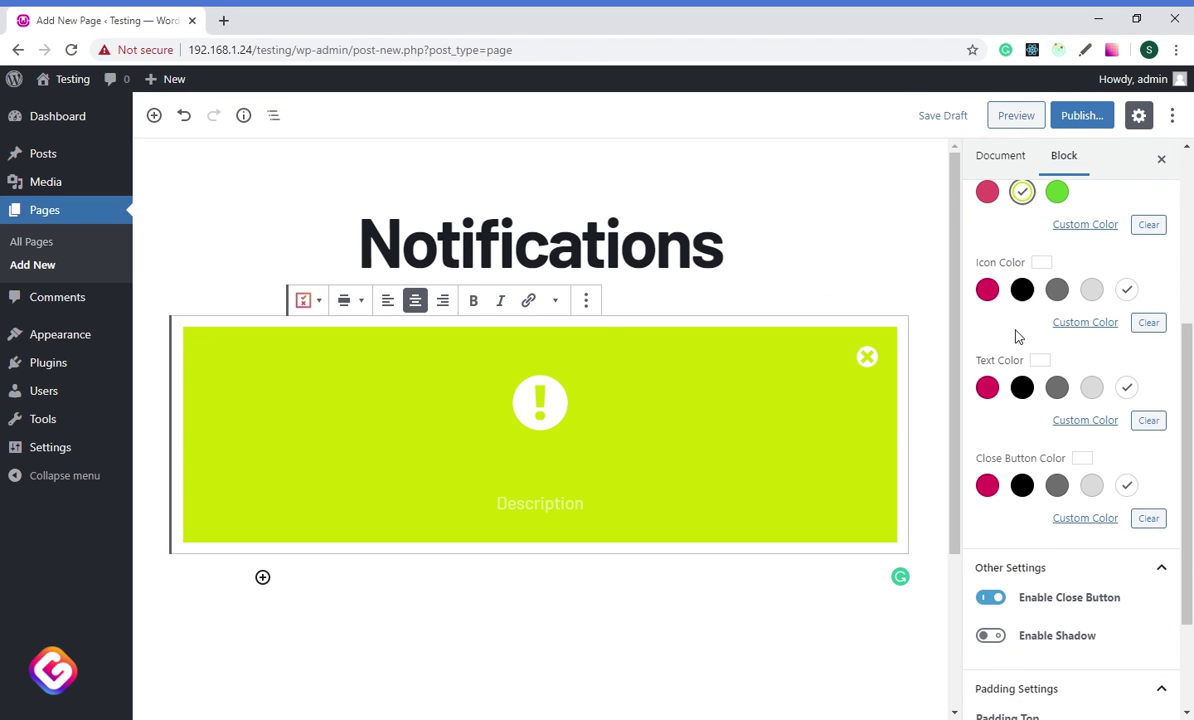
Try out crimson pink for the notification's icon color and crimson pink, white and black for its text color
left_click(987, 289)
left_click(987, 289)
scroll(1021, 309, "down", 1)
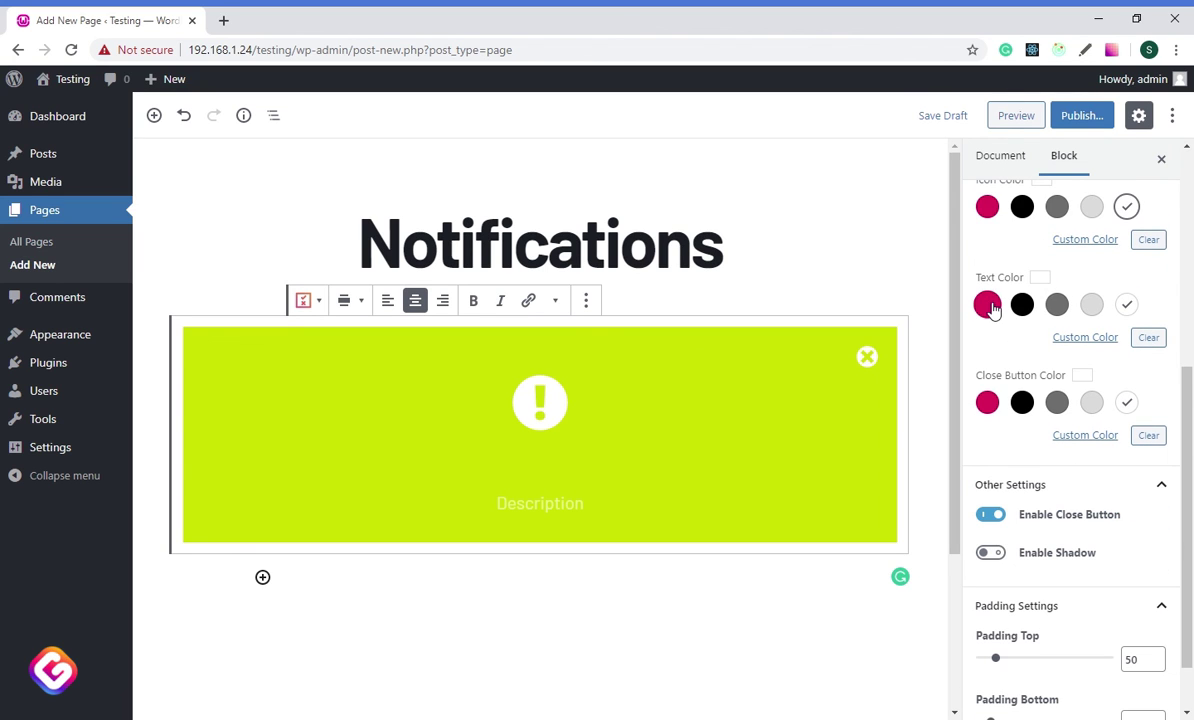
left_click(987, 304)
left_click(1126, 304)
left_click(1022, 305)
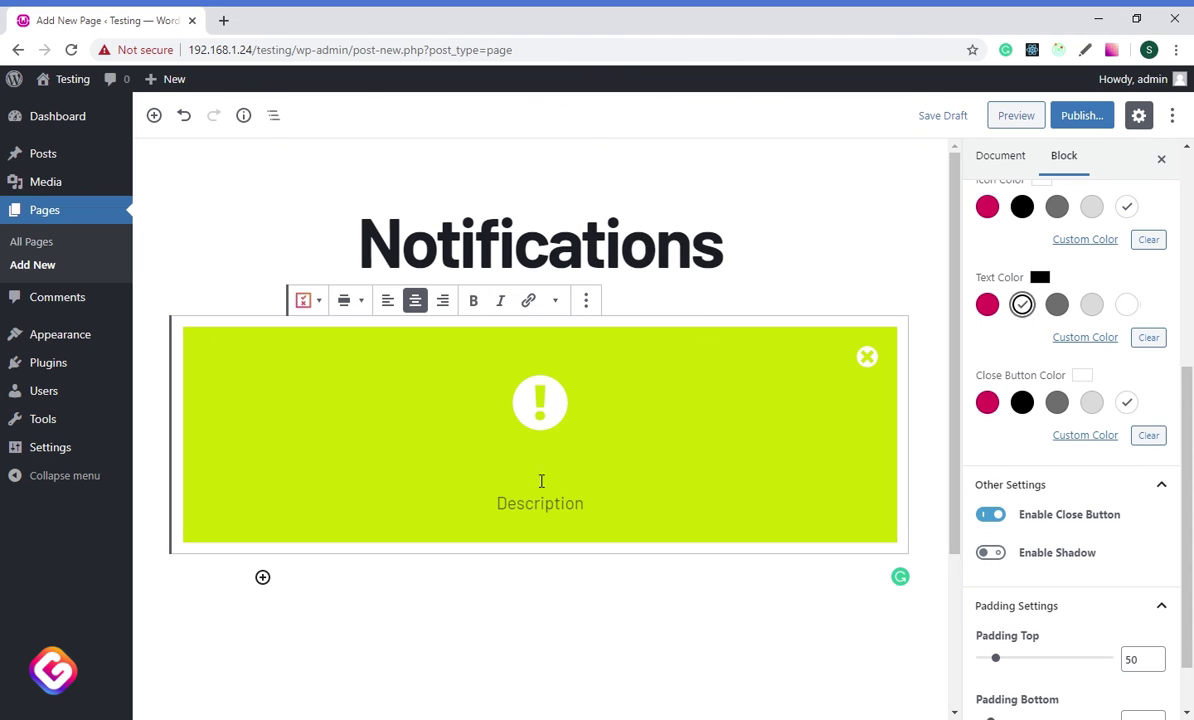
Give the notification the title "Hold it" and the description "Are you sure you want to continue?", with white text
left_click(539, 470)
type("Hold it")
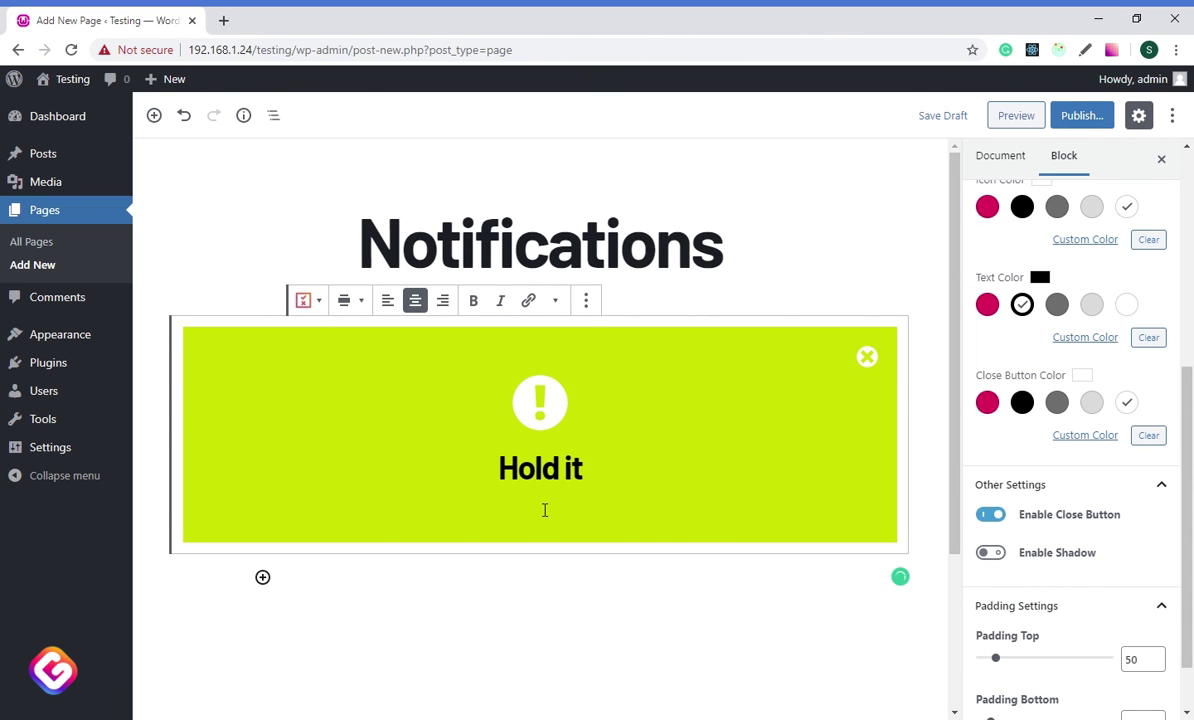
type("Are you sure you want to continue?")
left_click(1126, 304)
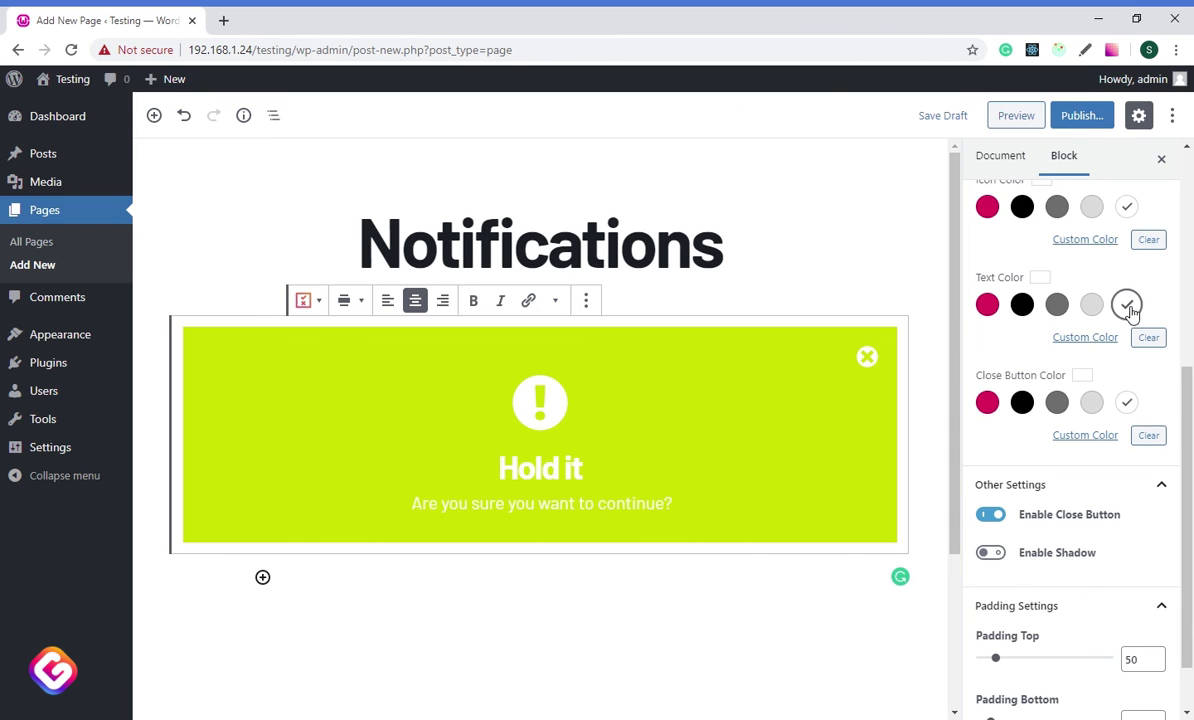
Enable the notification's shadow and set both its top and bottom padding to 55
scroll(1040, 465, "down", 1)
left_click(992, 481)
key("shift+Tab")
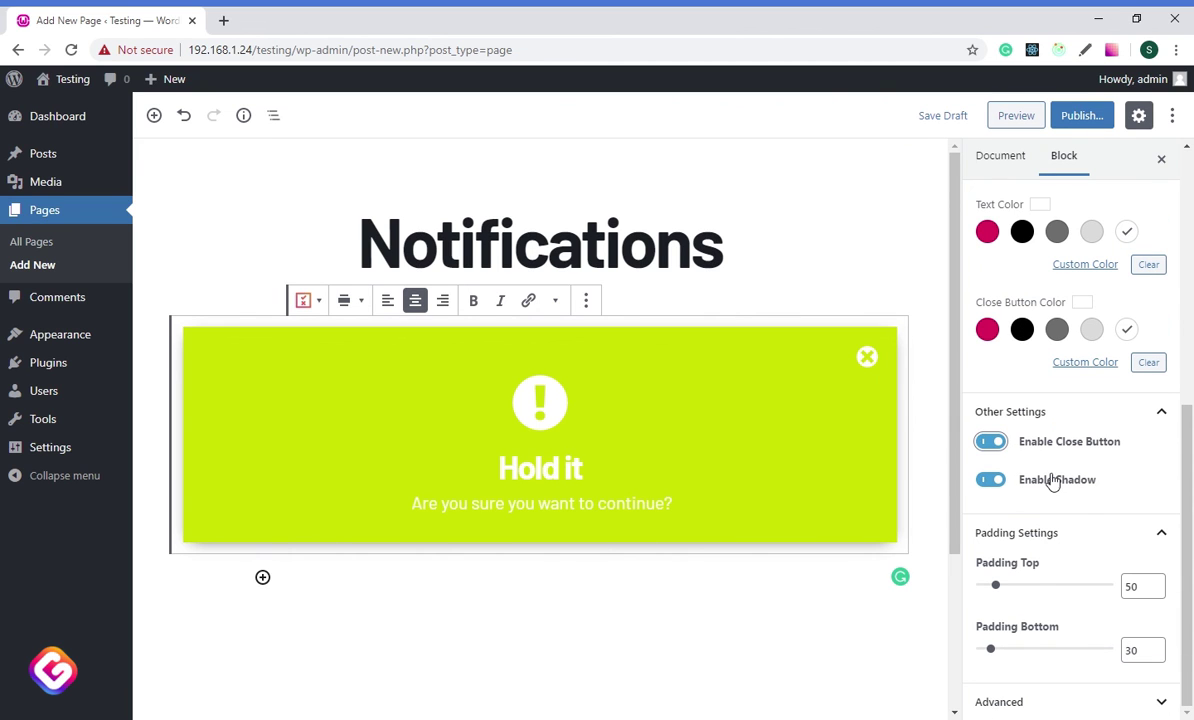
left_click_drag(1008, 592, 999, 653)
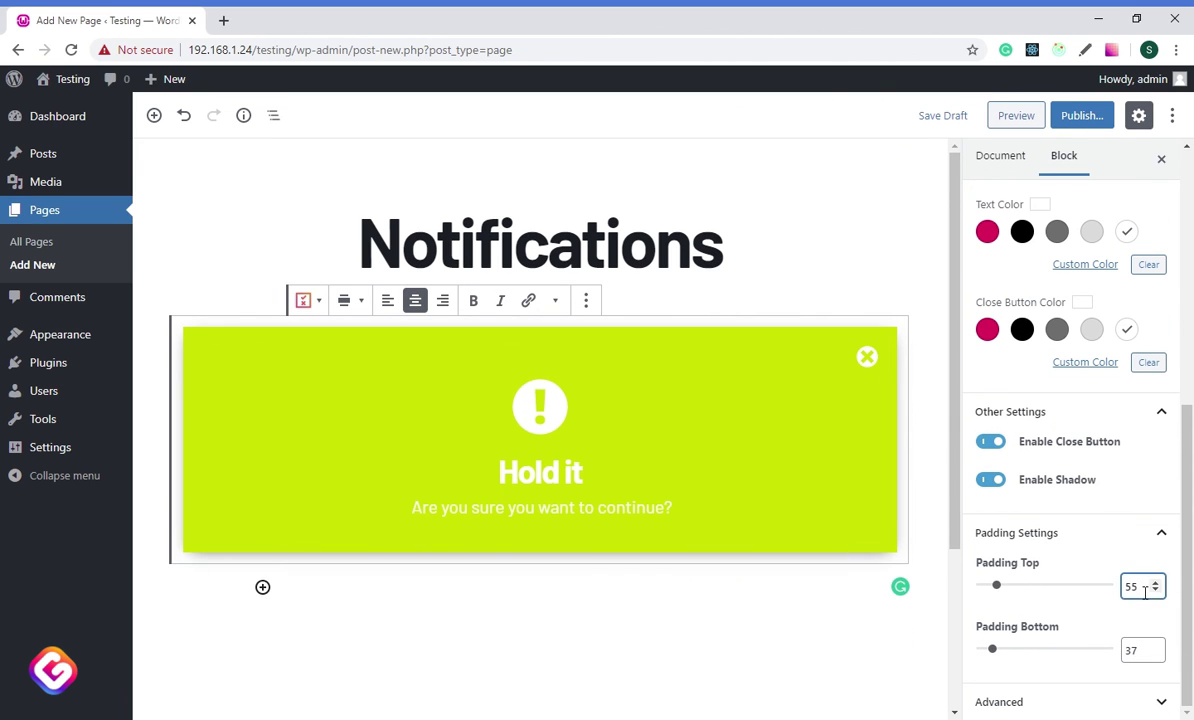
double_click(1122, 652)
type("55")
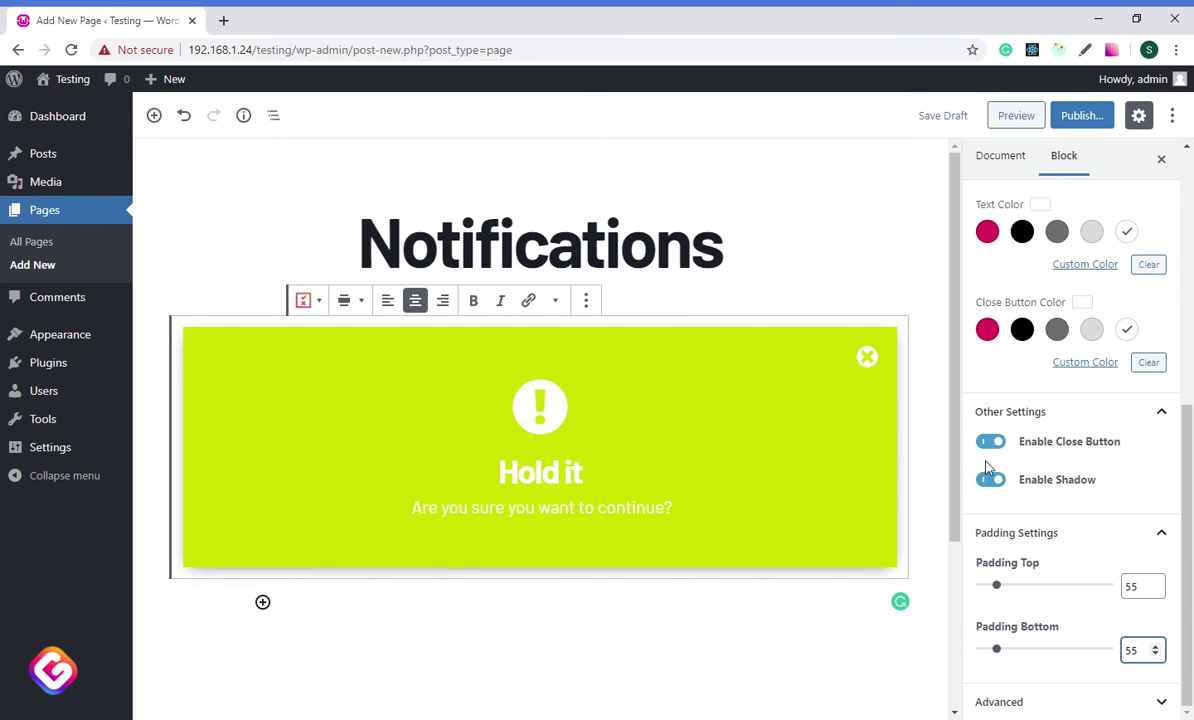
Publish the Notifications page
left_click(1080, 115)
left_click(1090, 115)
View the live Notifications page and dismiss the notification with its close button
left_click(291, 683)
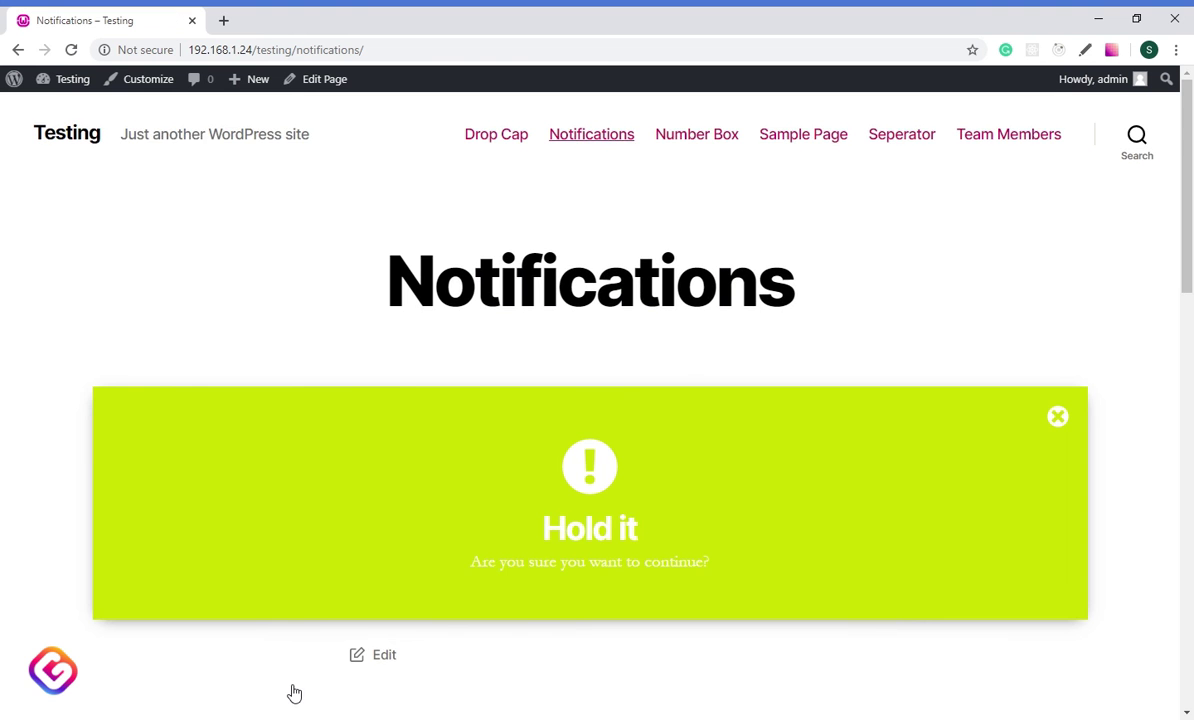
scroll(80, 457, "down", 1)
left_click(1058, 334)
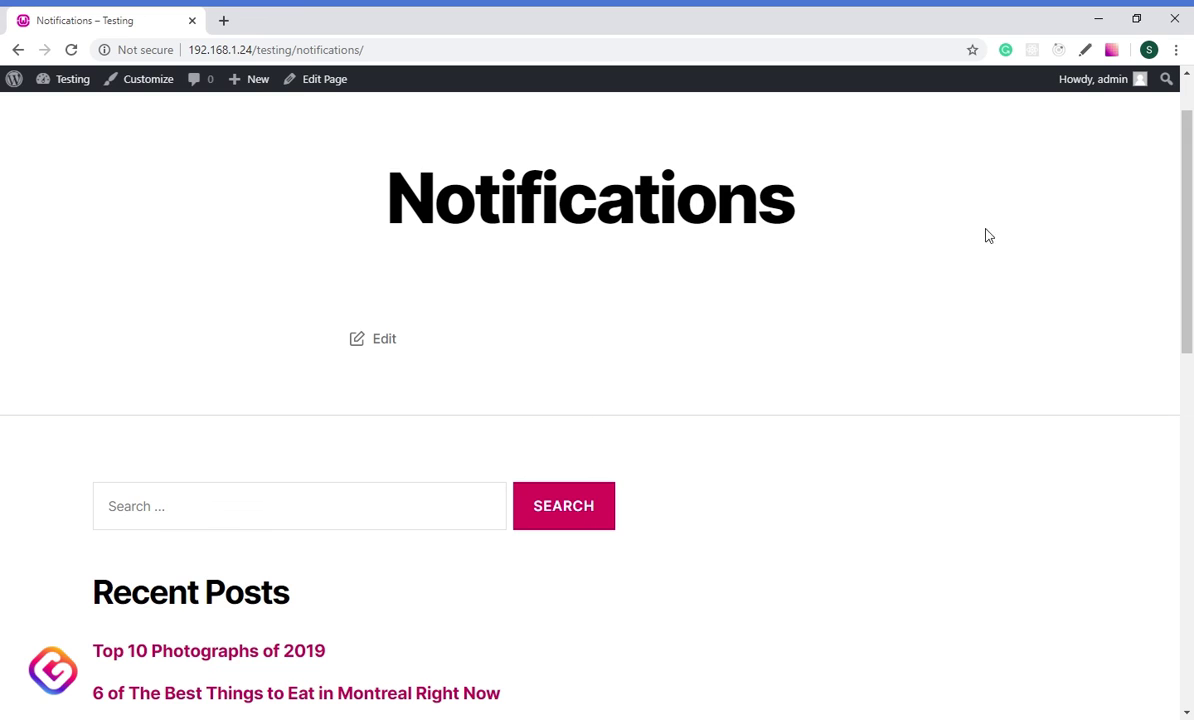